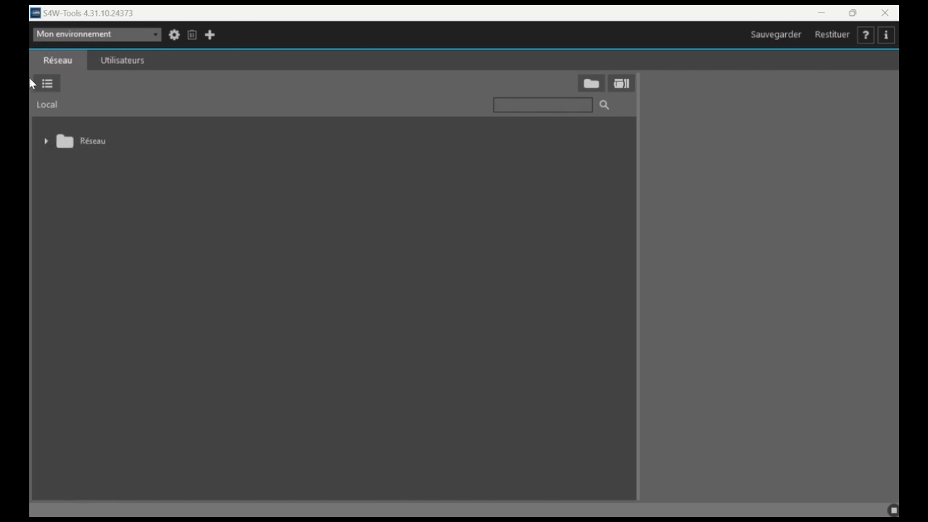
# - Expand the Réseau tree and examine the groups under _ASS SUD RUNEO, including ST LOUIS, ST JOSEPH and ETANG SALE
pyautogui.click(46, 142)
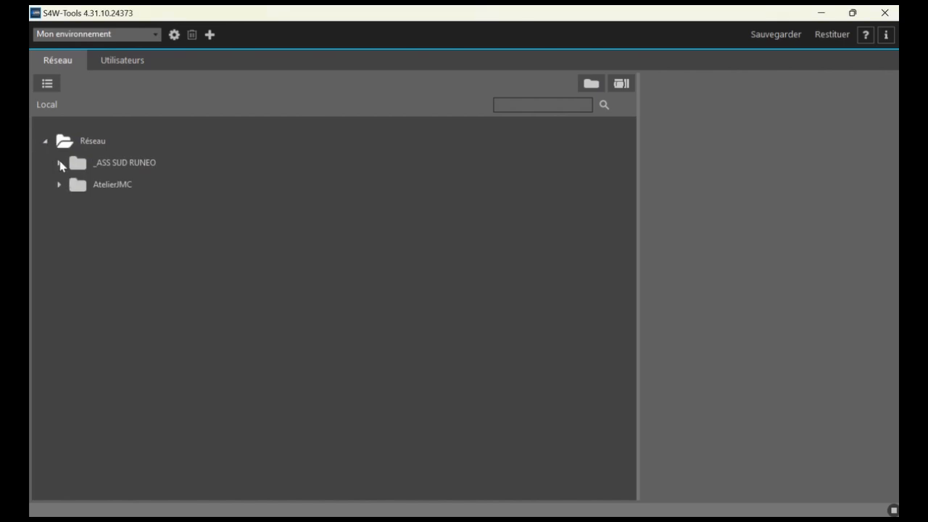
pyautogui.click(59, 164)
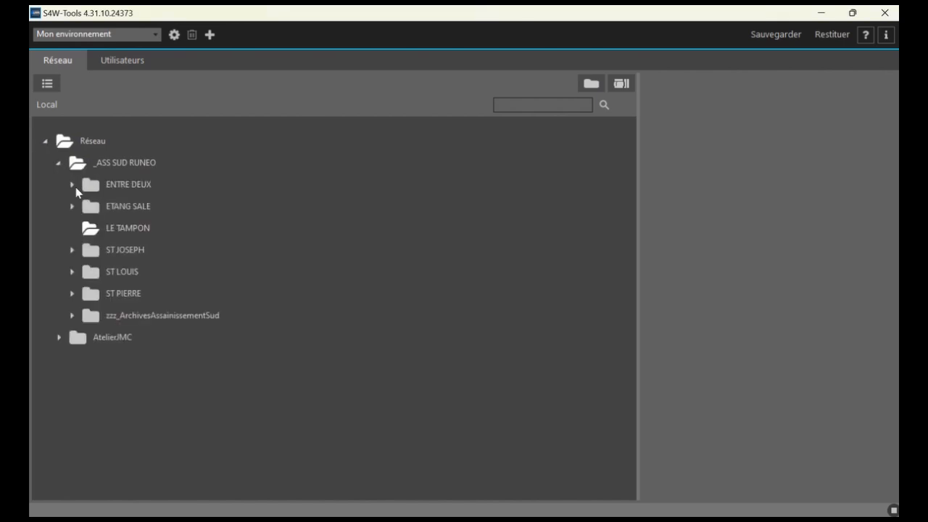
pyautogui.click(73, 272)
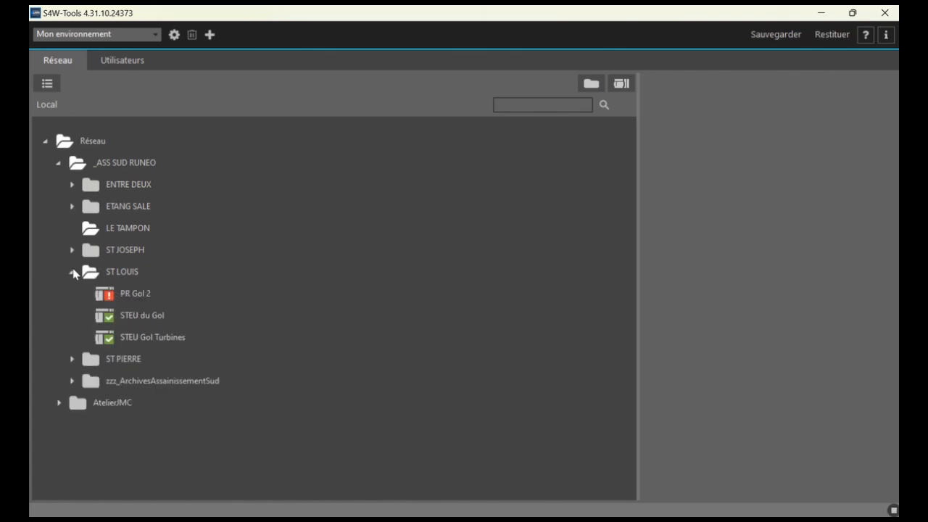
pyautogui.click(73, 272)
pyautogui.click(73, 250)
pyautogui.click(73, 250)
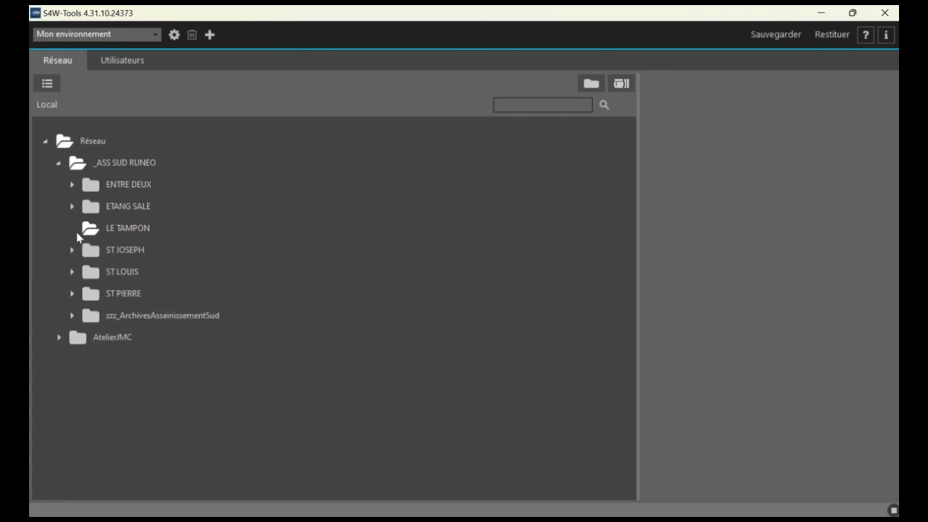
pyautogui.click(72, 207)
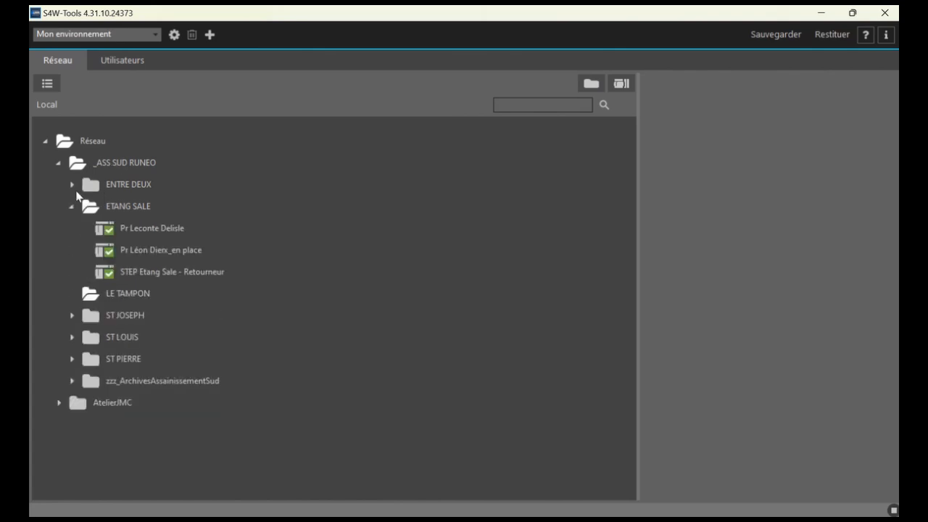
pyautogui.click(72, 206)
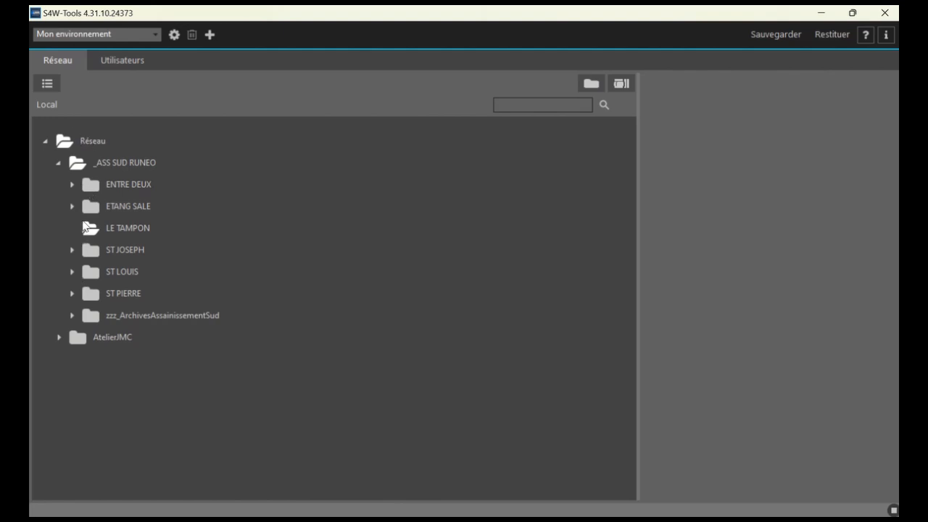
# - Examine the contents of the ST PIERRE group in the hierarchy diagram view and return to the list view
pyautogui.click(47, 84)
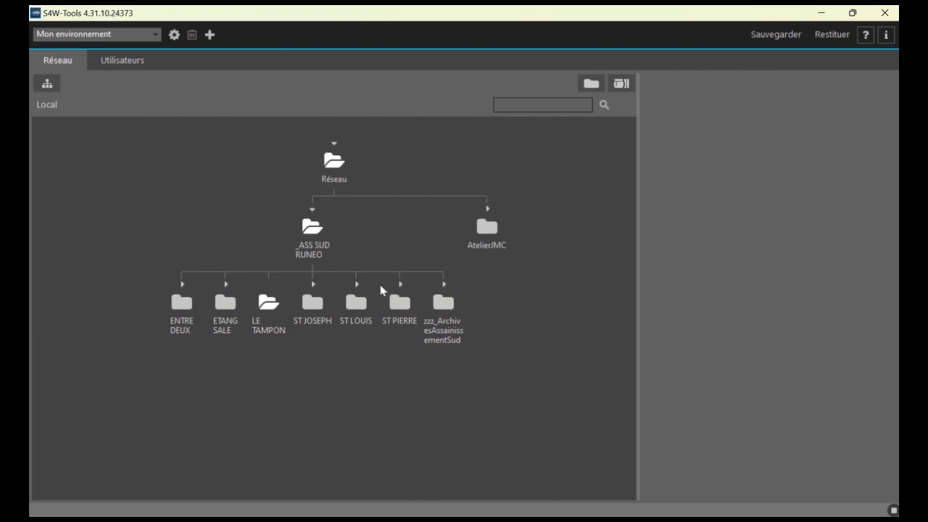
pyautogui.doubleClick(399, 300)
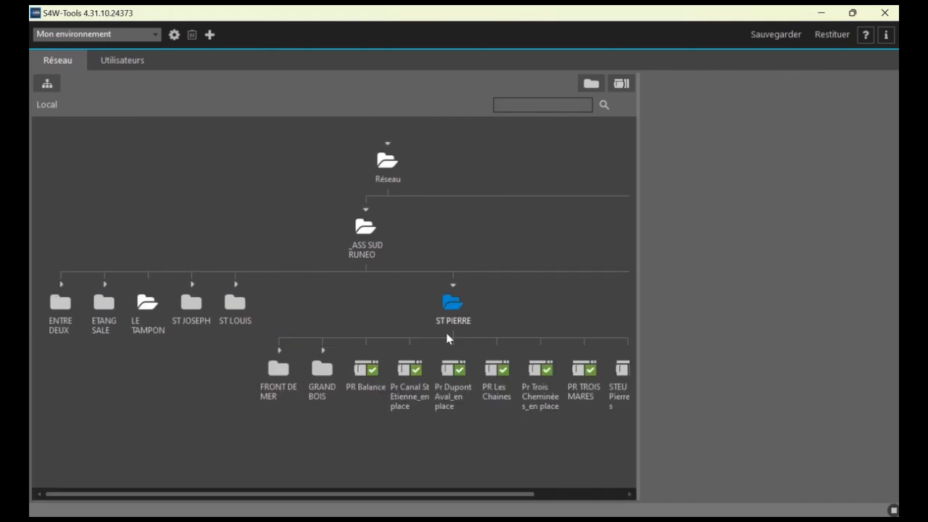
pyautogui.moveTo(513, 497); pyautogui.dragTo(472, 497)
pyautogui.rightClick(602, 498)
pyautogui.click(47, 83)
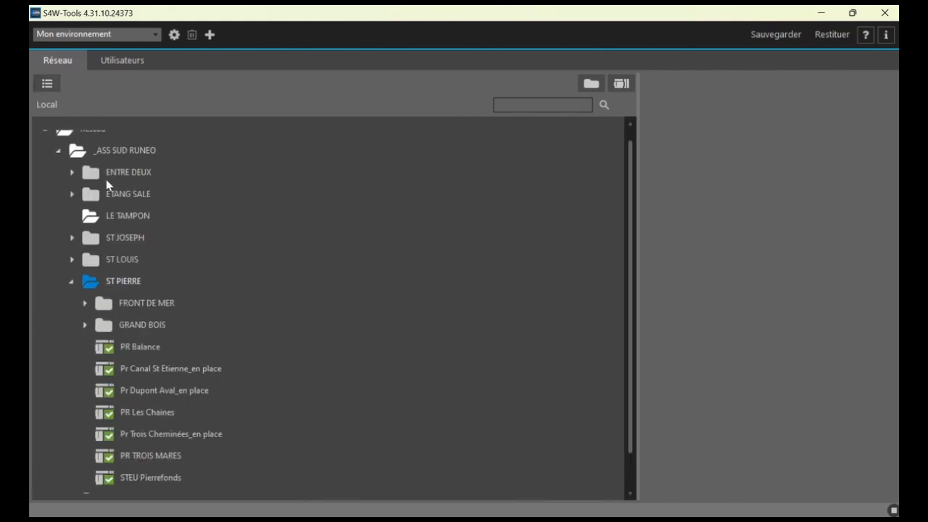
pyautogui.scroll(1, 106, 180)
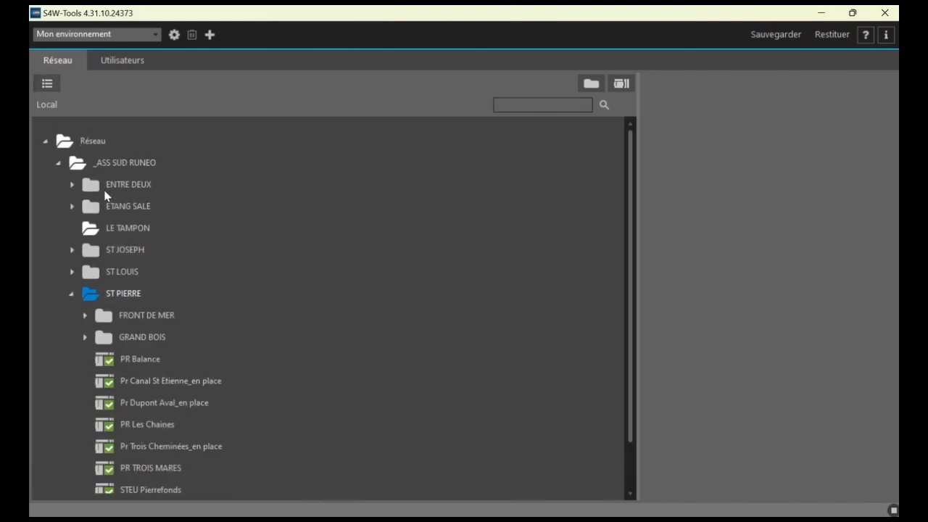
# - Collapse the ST PIERRE and _ASS SUD RUNEO groups, leaving only the first level under Réseau expanded
pyautogui.click(71, 293)
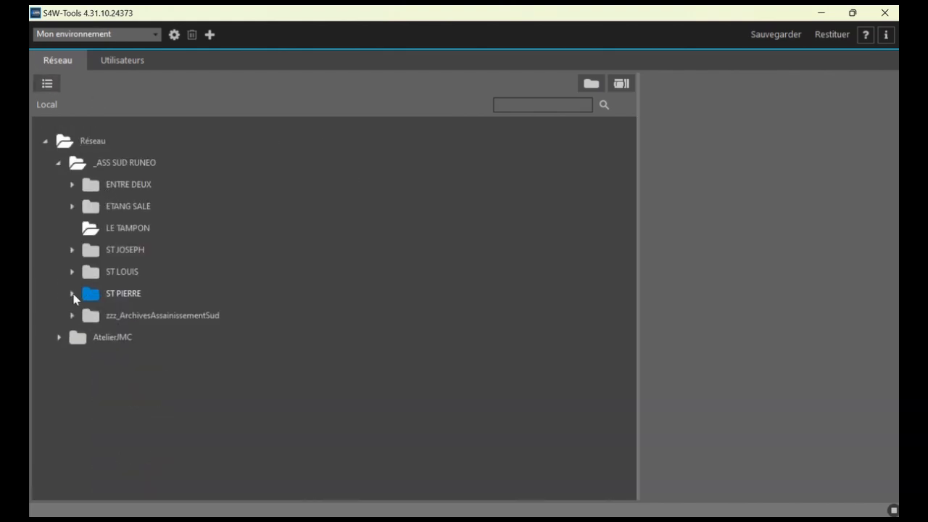
pyautogui.click(59, 163)
pyautogui.click(46, 142)
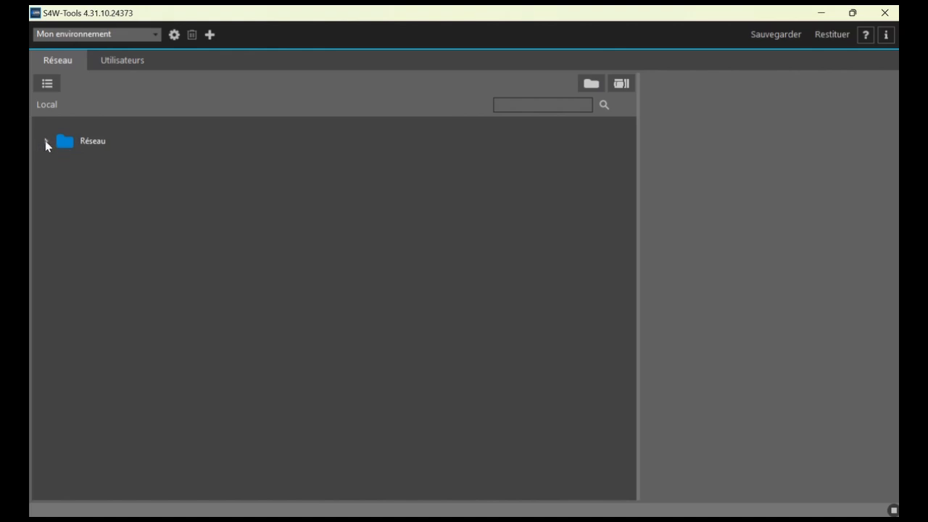
pyautogui.click(45, 142)
pyautogui.click(45, 142)
pyautogui.click(45, 142)
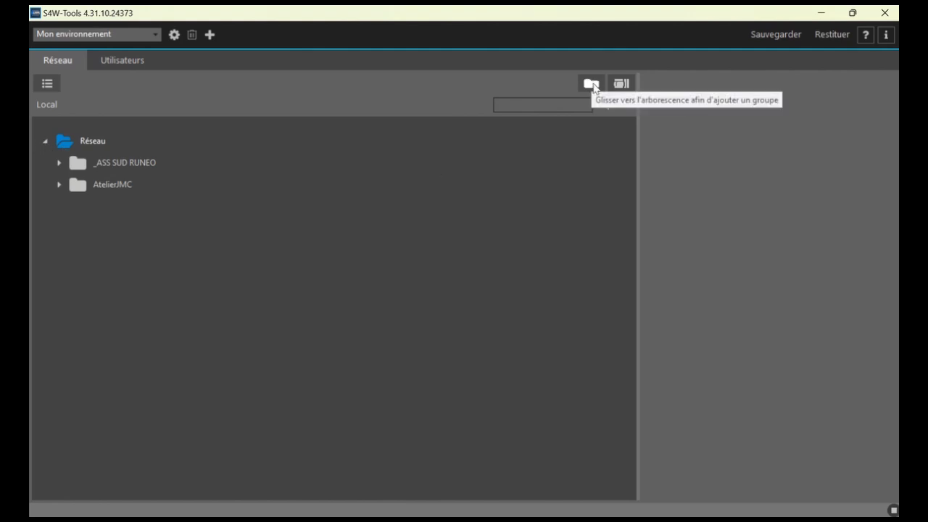
# - Add a new group directly under the Réseau root of the tree
pyautogui.moveTo(594, 86); pyautogui.dragTo(66, 142)
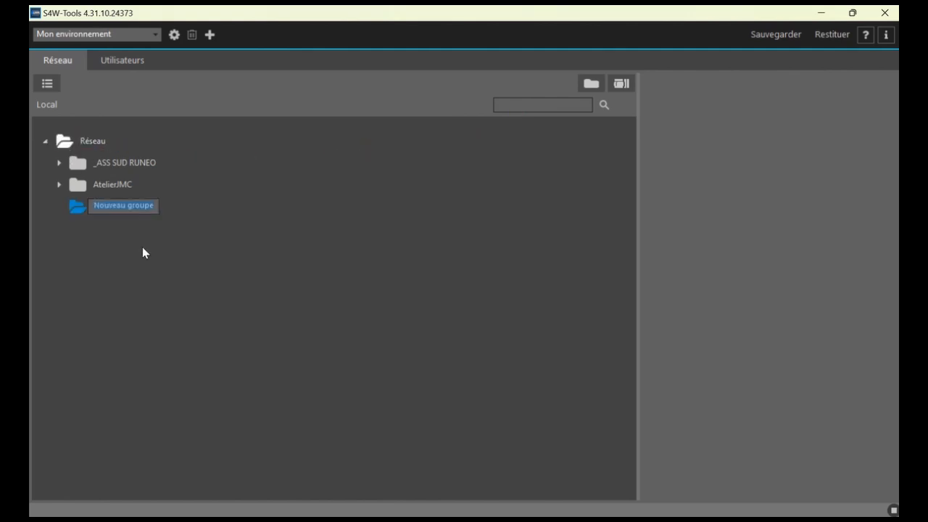
pyautogui.click(67, 144)
pyautogui.rightClick(69, 146)
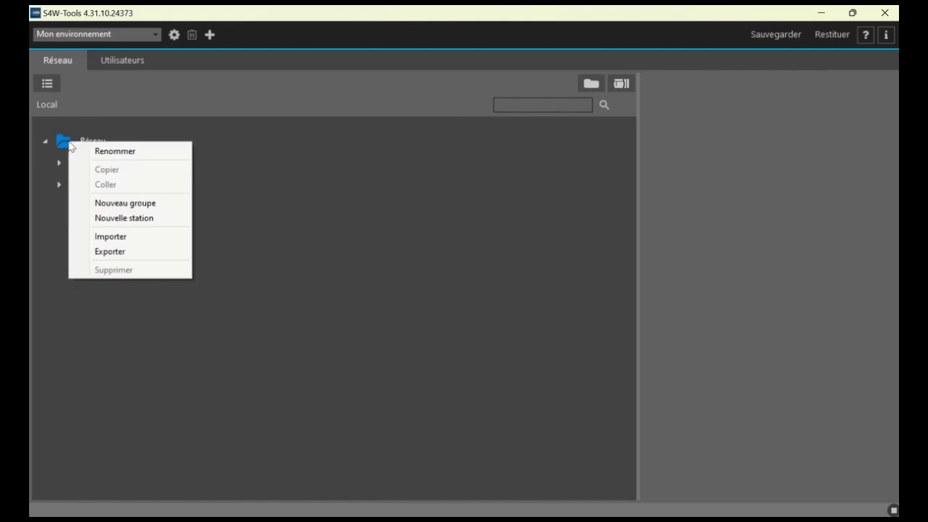
pyautogui.click(128, 211)
pyautogui.click(118, 208)
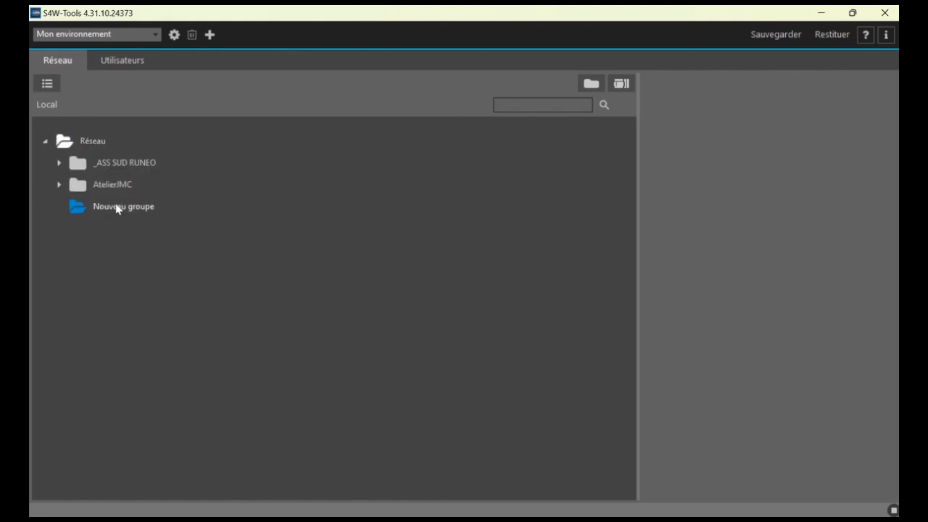
# - Rename the new group as Formation S4
pyautogui.rightClick(114, 208)
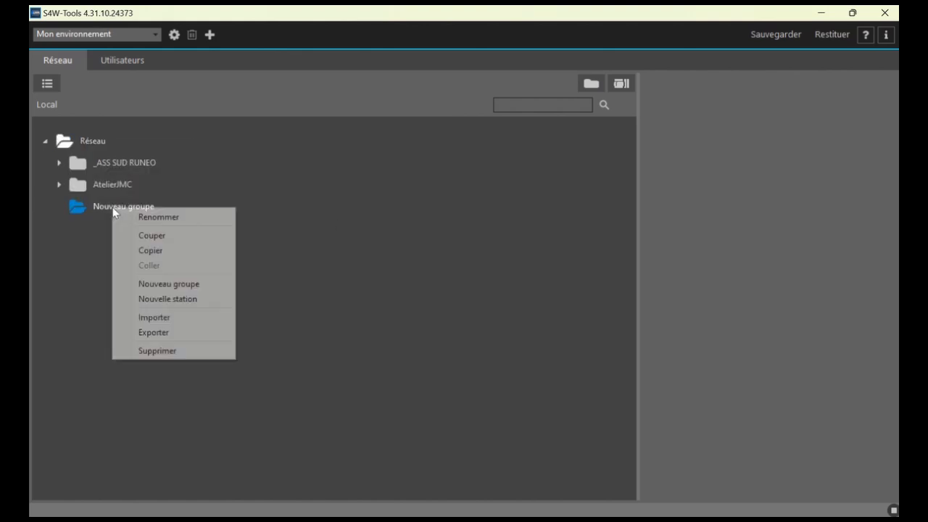
pyautogui.click(202, 217)
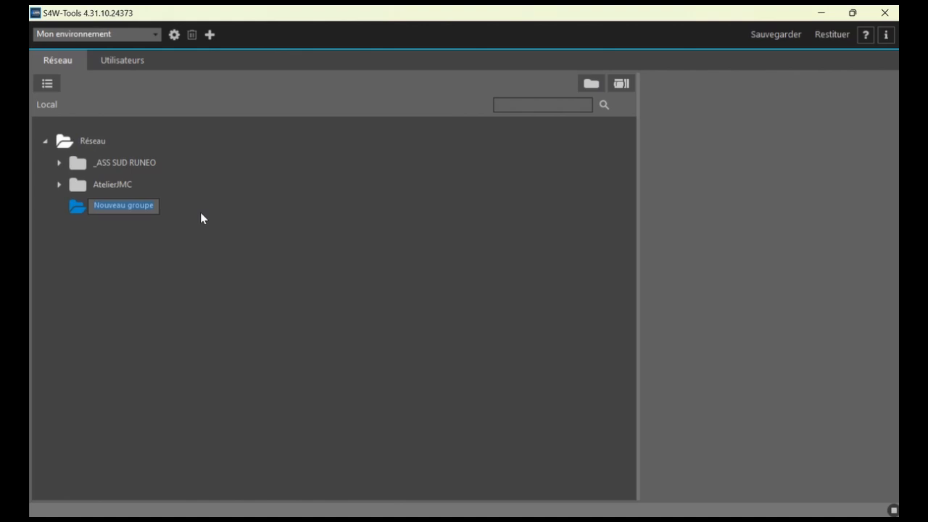
pyautogui.write('Form')
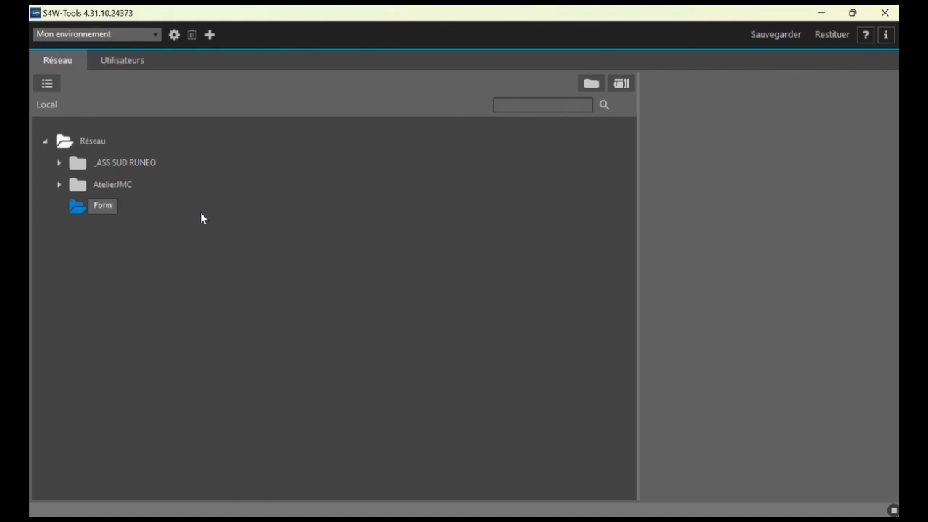
pyautogui.write('ation S4')
pyautogui.press('Return')
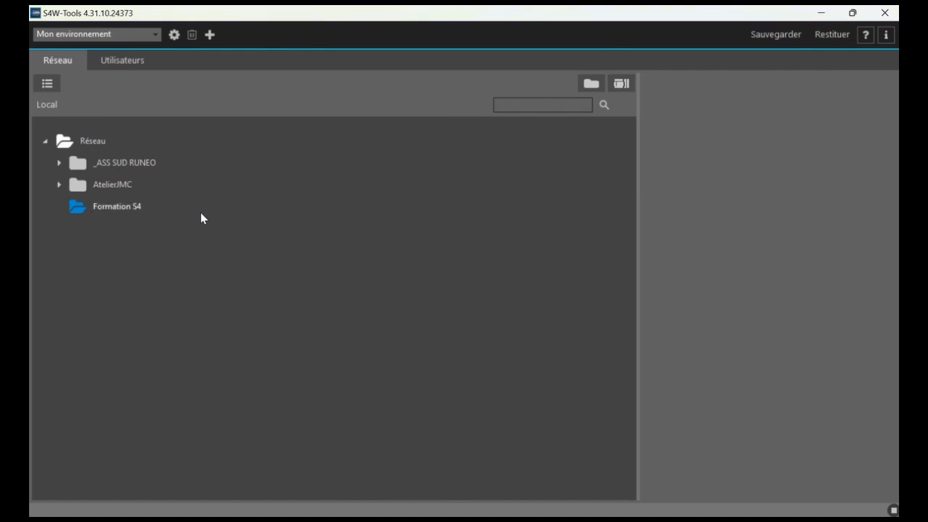
# - Create a new station in the Formation S4 group and open its configuration in a maximized window
pyautogui.rightClick(80, 212)
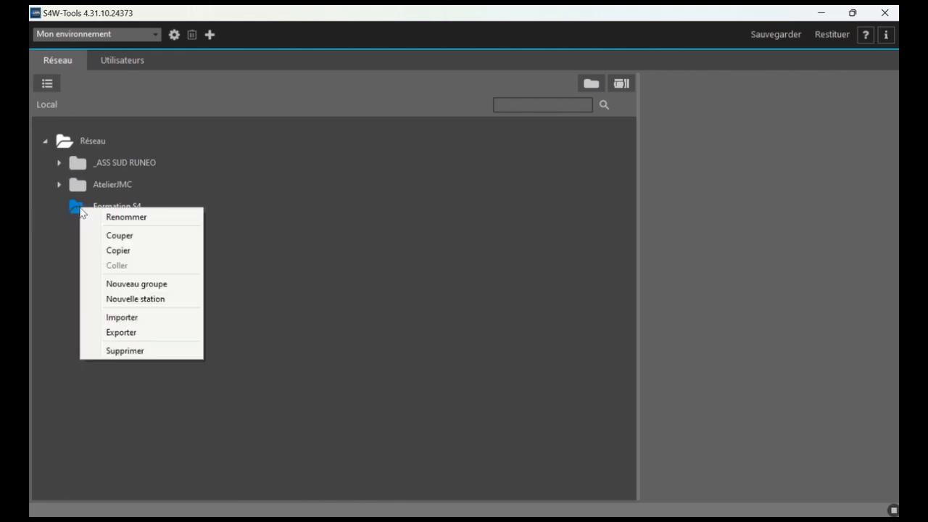
pyautogui.click(154, 303)
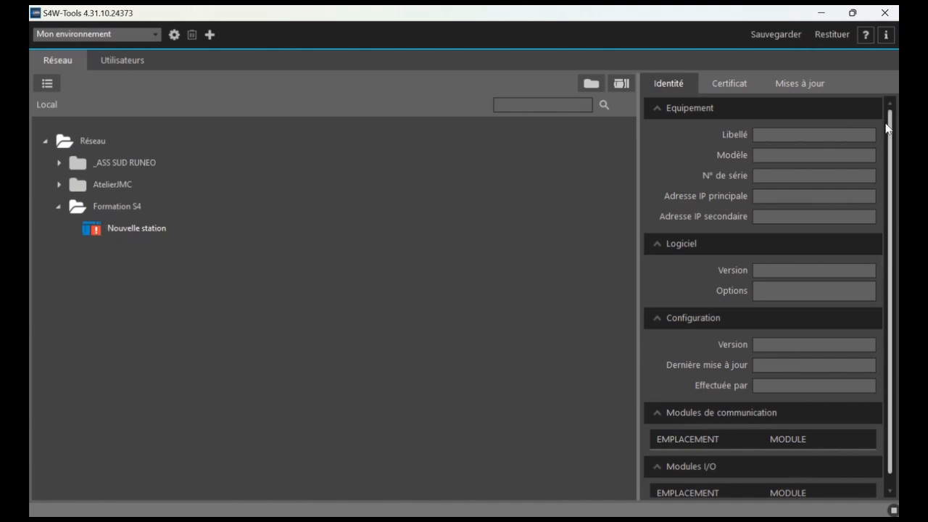
pyautogui.click(780, 195)
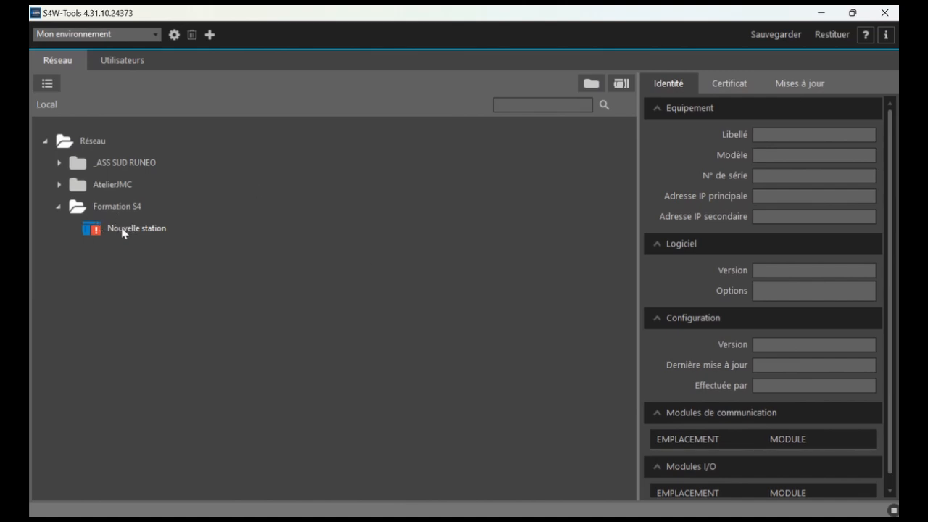
pyautogui.moveTo(122, 232)
pyautogui.doubleClick(126, 230)
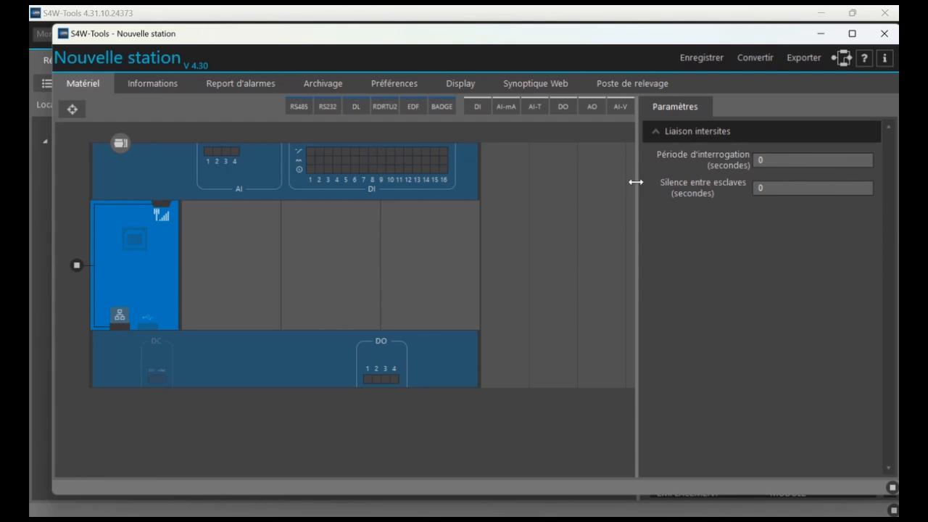
pyautogui.click(852, 34)
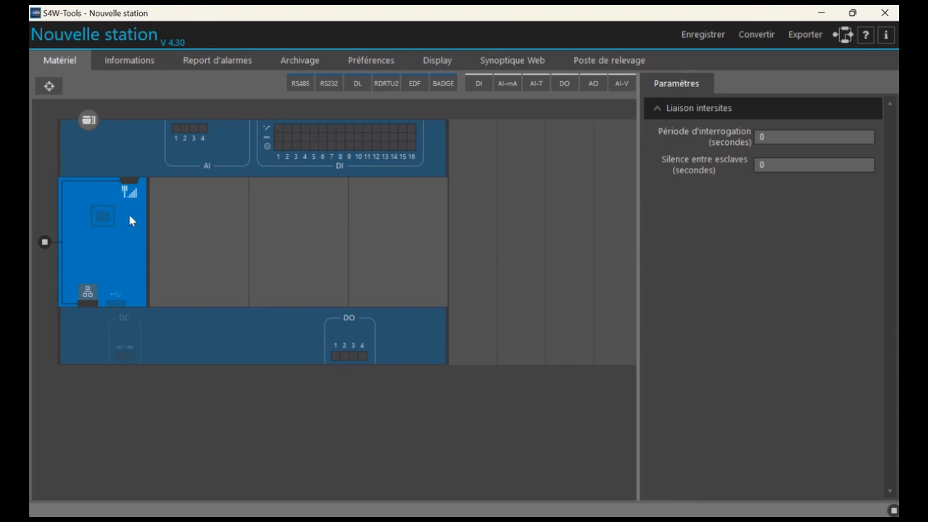
# - Set the station's label to PR Video 2 in its general equipment description
pyautogui.click(88, 120)
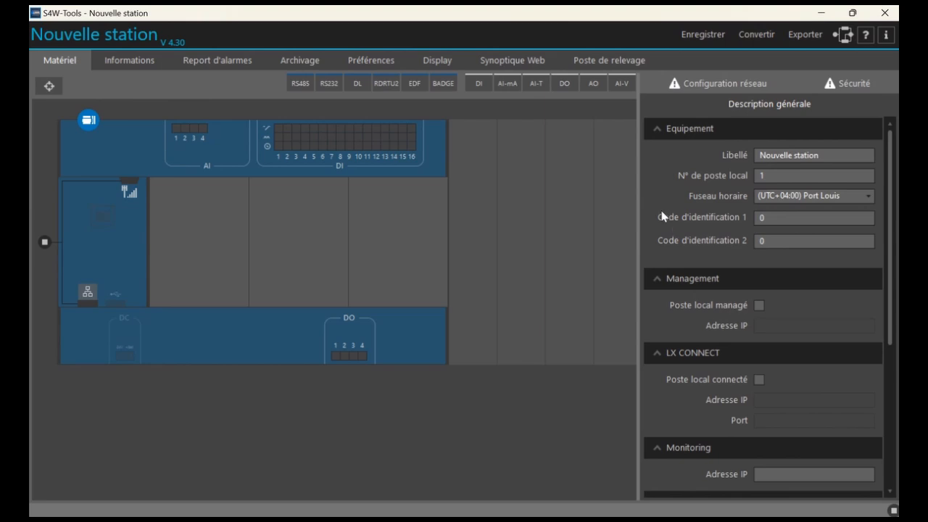
pyautogui.moveTo(638, 206); pyautogui.dragTo(623, 210)
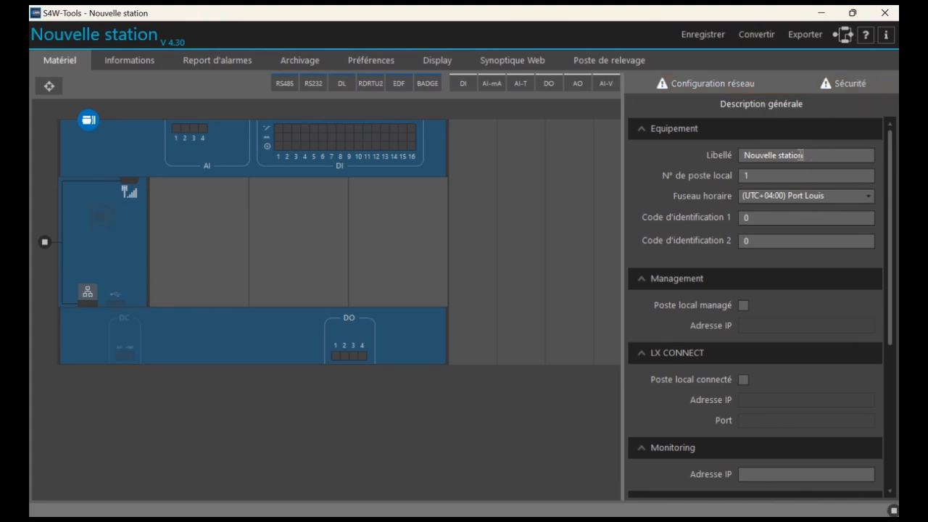
pyautogui.moveTo(800, 154); pyautogui.dragTo(737, 153)
pyautogui.write('PR Video 2')
pyautogui.scroll(-1, 758, 379)
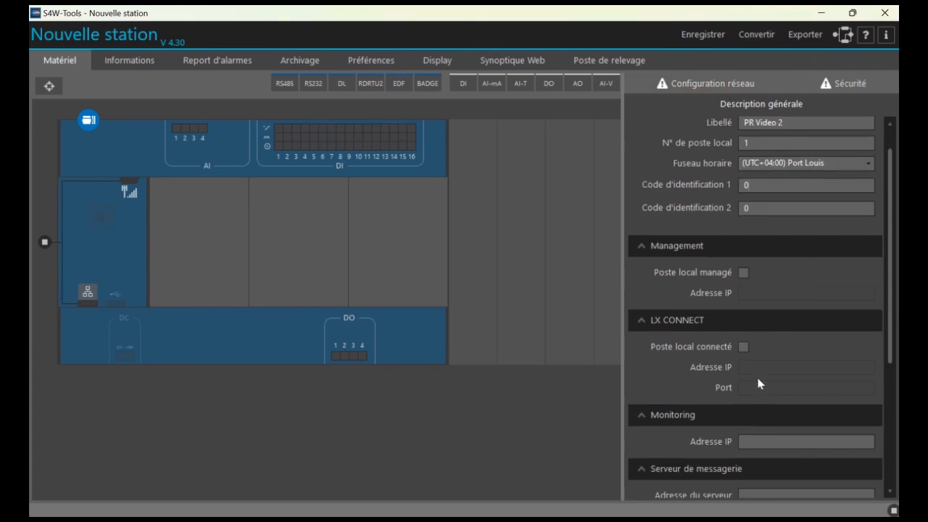
pyautogui.scroll(1, 773, 245)
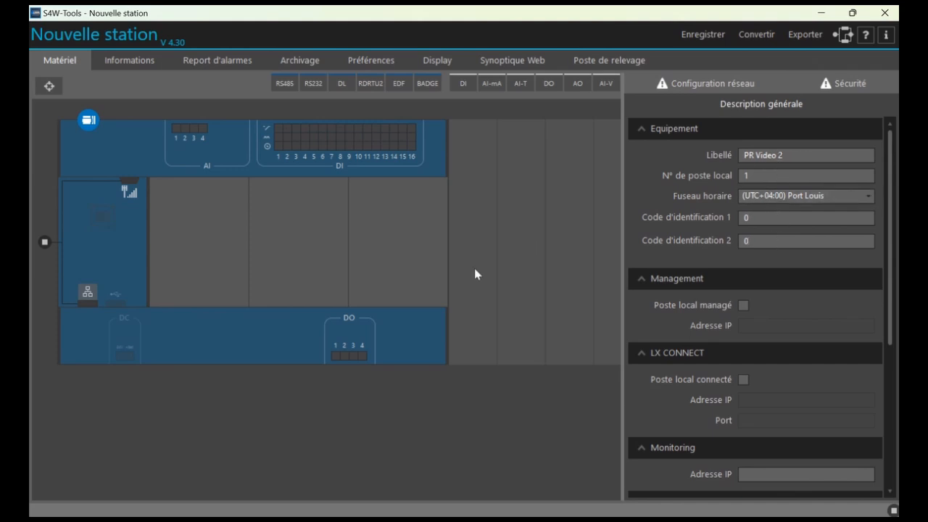
# - Save the station's configuration and restore the width of the properties area
pyautogui.click(698, 36)
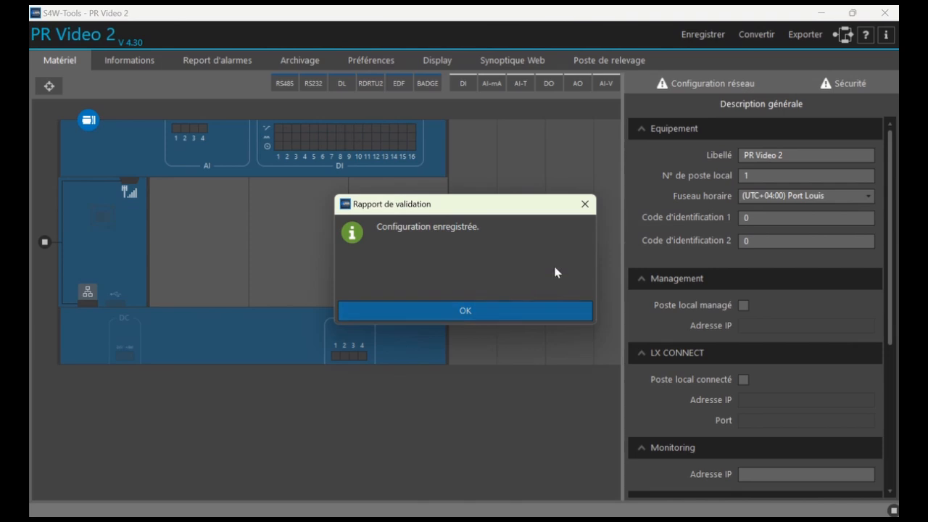
pyautogui.click(478, 316)
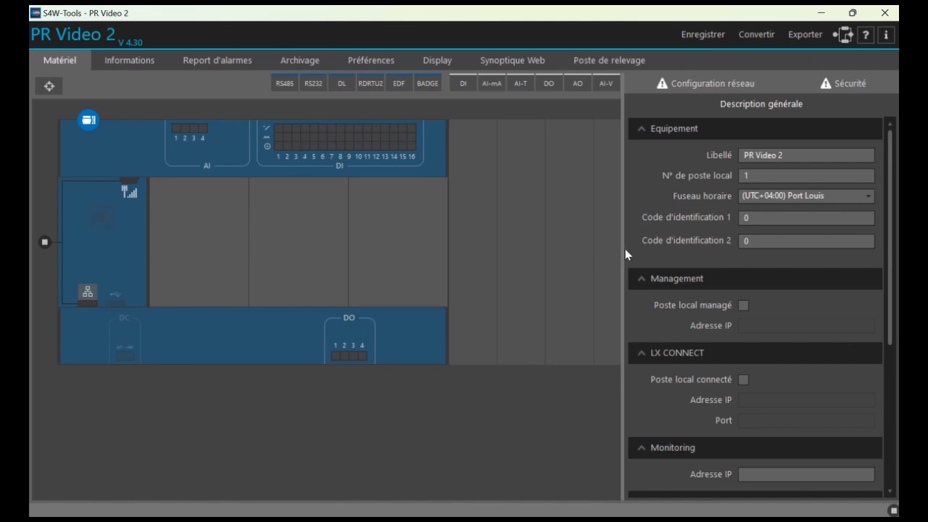
pyautogui.moveTo(621, 251); pyautogui.dragTo(641, 253)
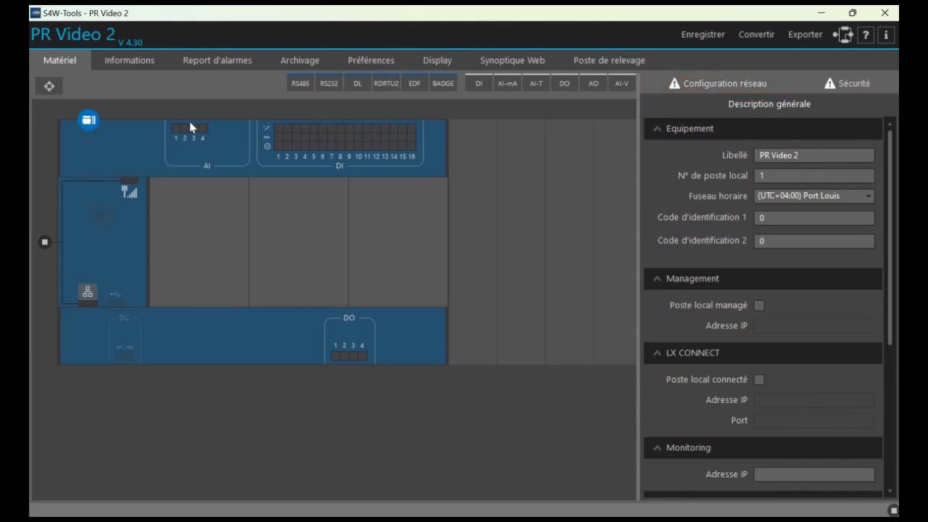
# - View the parameters of the station's Ethernet port and return to the general description
pyautogui.click(89, 125)
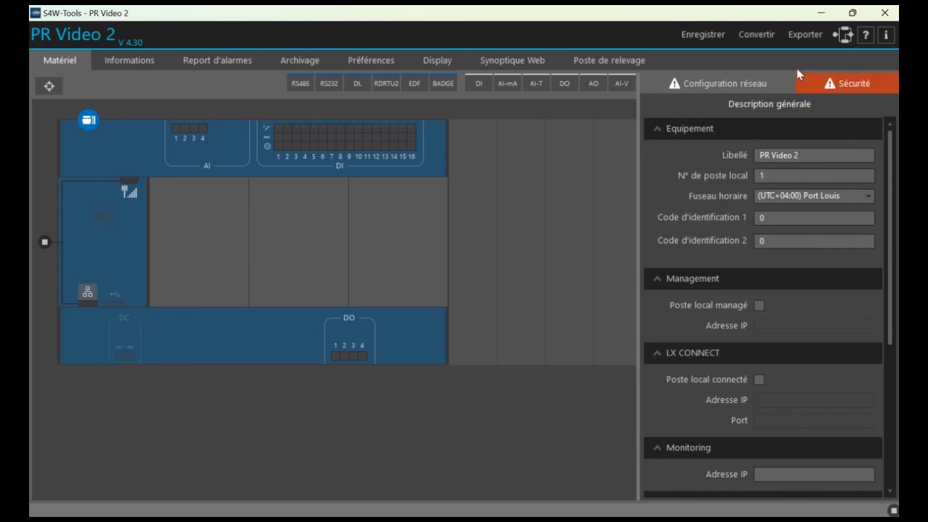
pyautogui.click(87, 293)
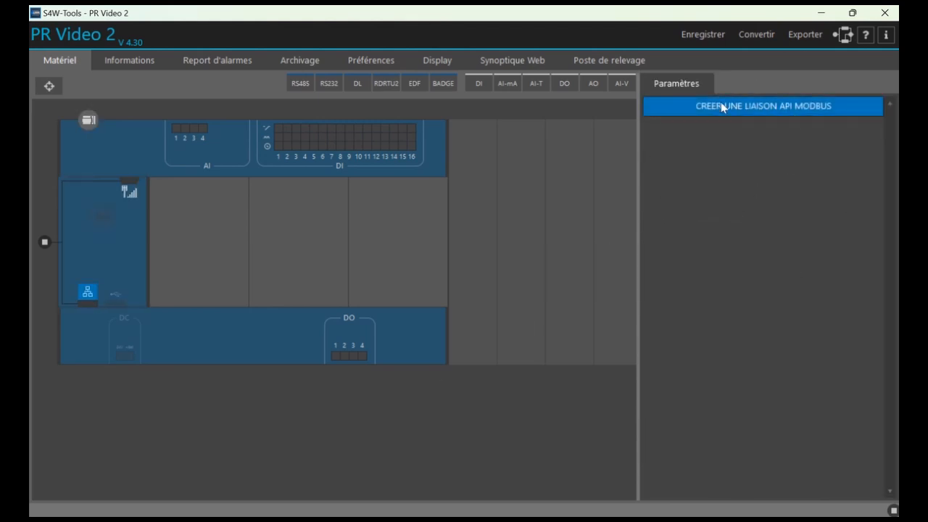
pyautogui.click(87, 120)
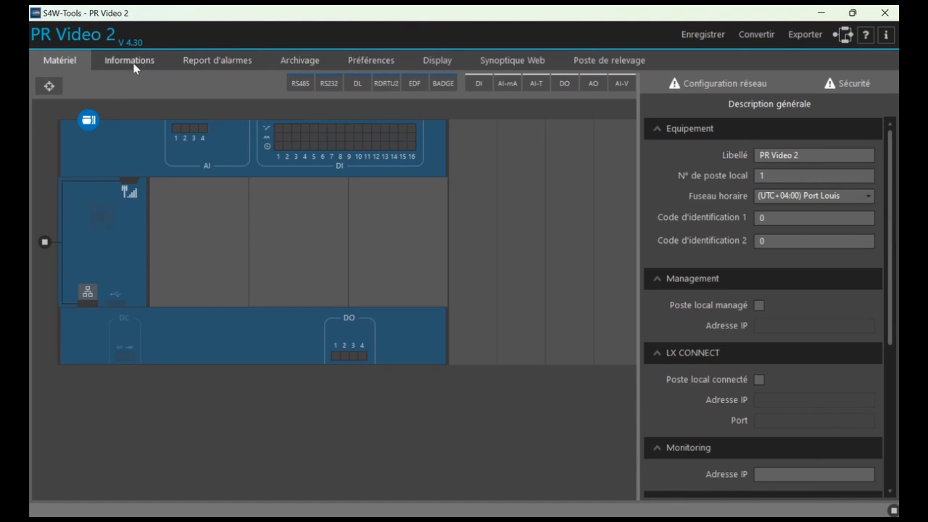
# - Look through the station's configuration sections from Informations to Poste de relevage and return to the hardware view
pyautogui.click(134, 68)
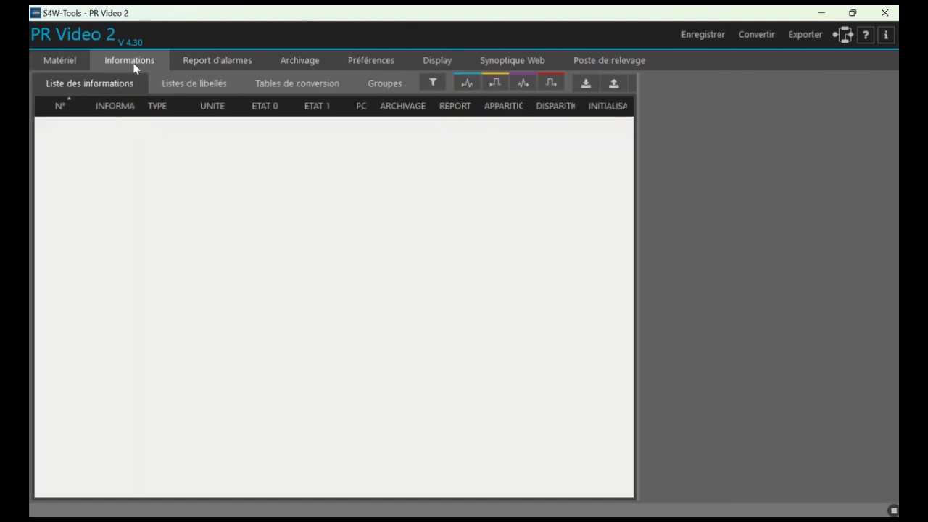
pyautogui.click(224, 63)
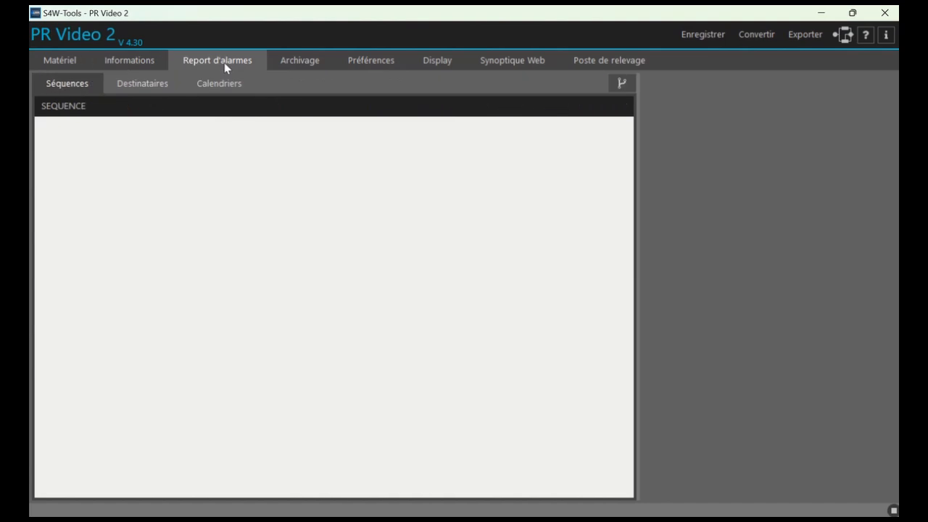
pyautogui.click(293, 65)
pyautogui.click(360, 65)
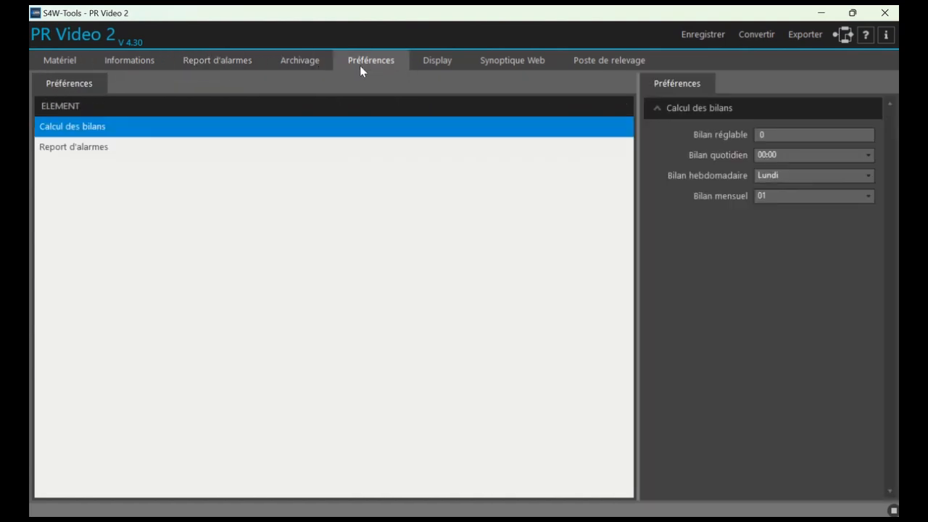
pyautogui.click(413, 62)
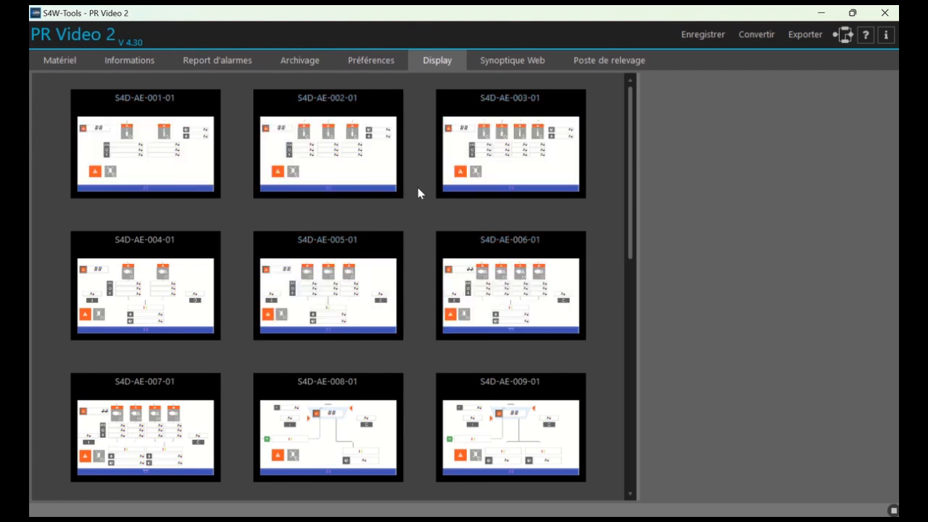
pyautogui.click(523, 65)
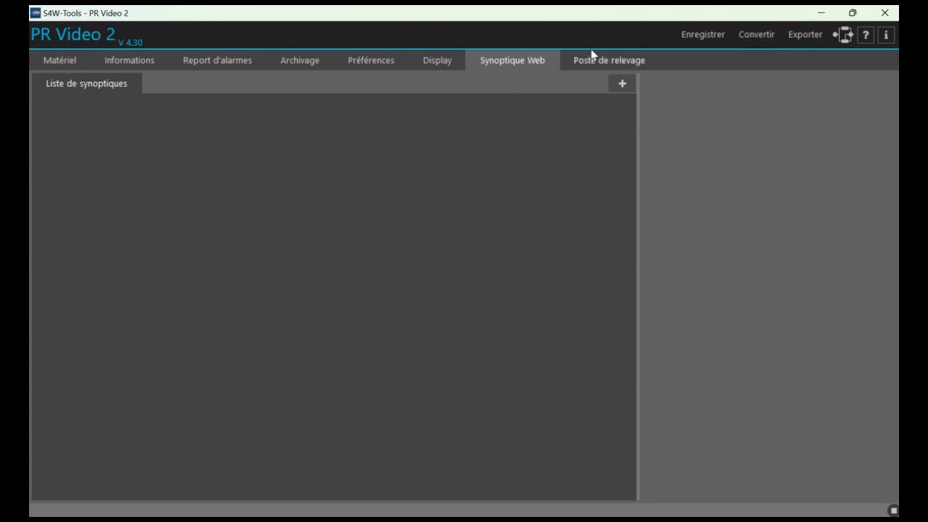
pyautogui.click(604, 62)
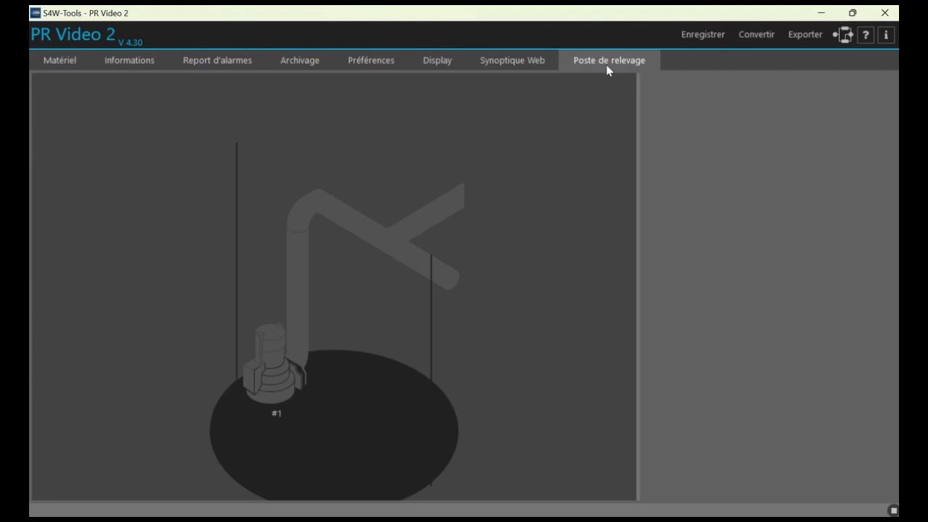
pyautogui.click(51, 64)
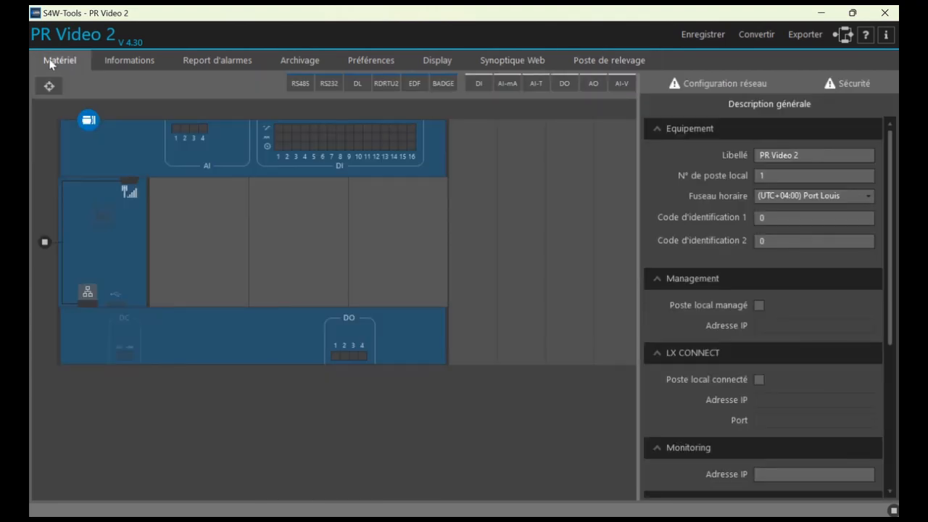
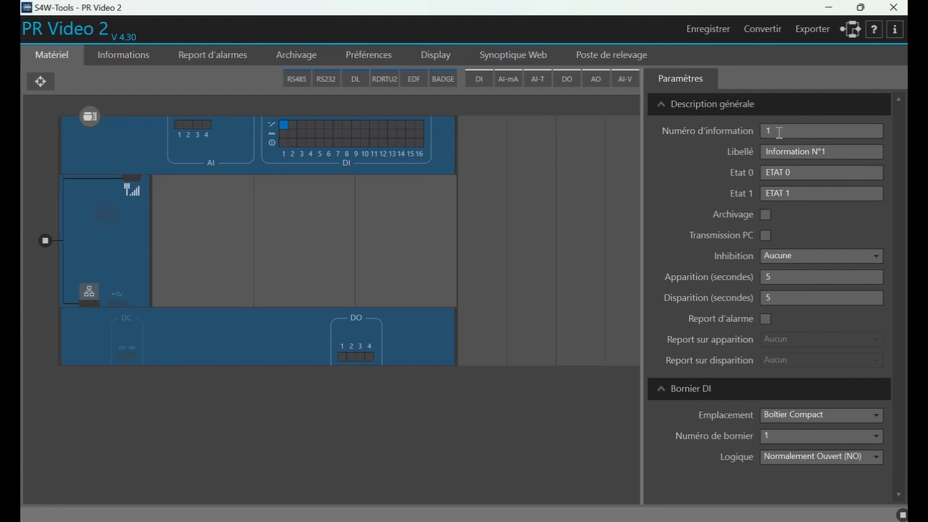
# - Set digital input 1's information number to 10 and enter DI Poire asse as its label
pyautogui.write('0')
pyautogui.moveTo(833, 152); pyautogui.dragTo(743, 153)
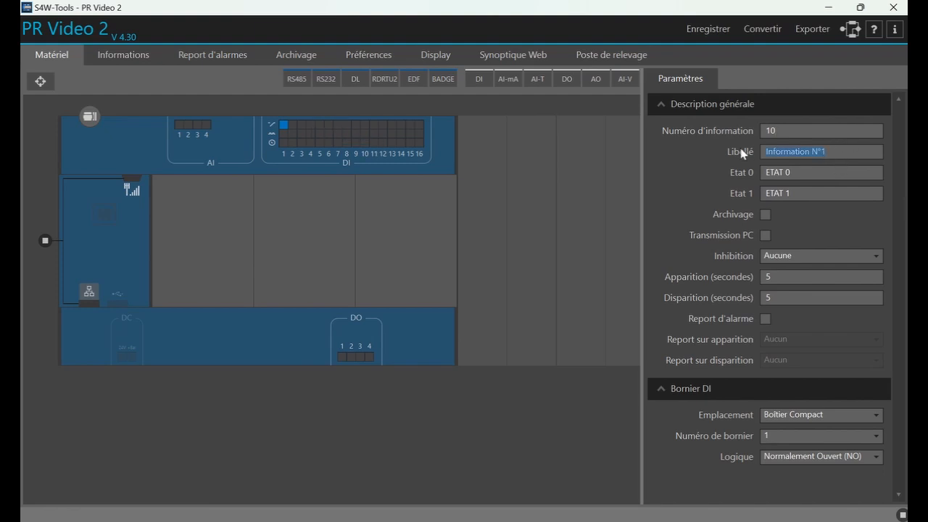
pyautogui.write('DI')
pyautogui.write('oire')
pyautogui.press('BackSpace')
pyautogui.press('BackSpace')
pyautogui.press('BackSpace')
pyautogui.press('BackSpace')
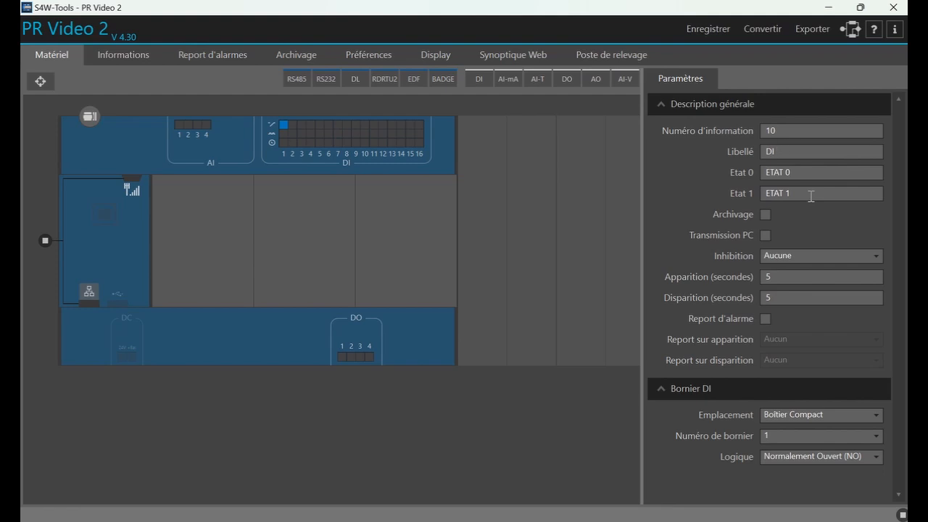
pyautogui.write('oire asse')
pyautogui.click(778, 153)
pyautogui.write('F')
# - Name digital input 1's states Inactif and ACTIF, and correct its label to DI Poire Basse
pyautogui.click(798, 176)
pyautogui.write('Inactif')
pyautogui.press('Tab')
pyautogui.write('ACTIF')
pyautogui.moveTo(793, 172); pyautogui.dragTo(772, 173)
pyautogui.doubleClick(772, 172)
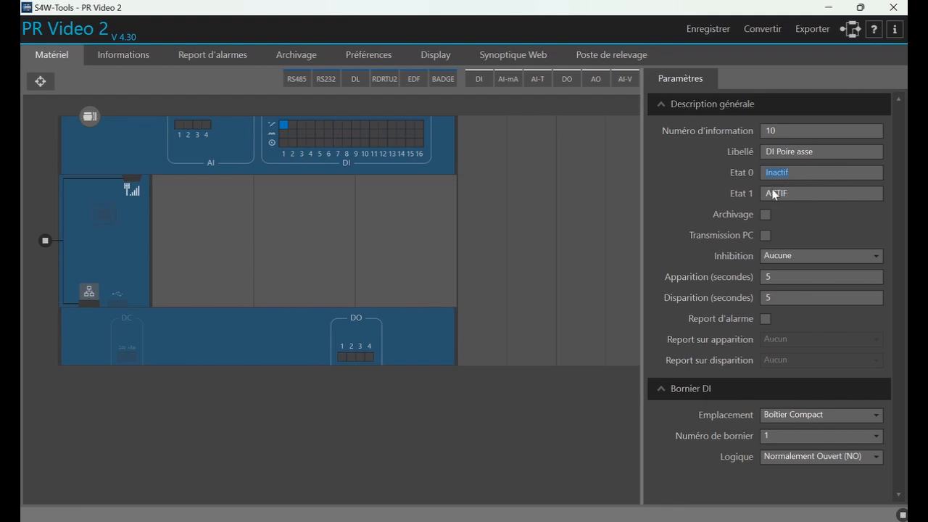
pyautogui.click(798, 152)
pyautogui.write('B')
# - Add digital input 2 with information number 11 and the label DI Poire Haute
pyautogui.click(291, 131)
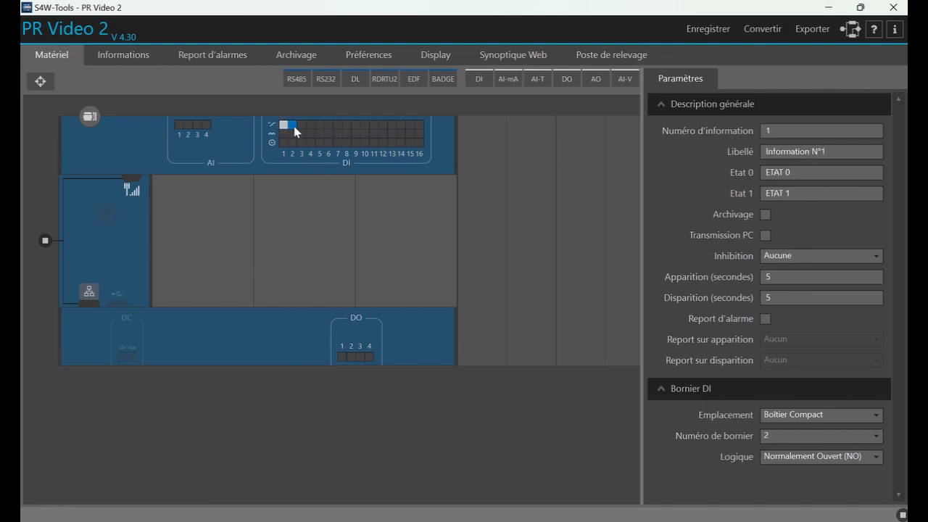
pyautogui.click(785, 129)
pyautogui.write('1')
pyautogui.moveTo(842, 150); pyautogui.dragTo(743, 165)
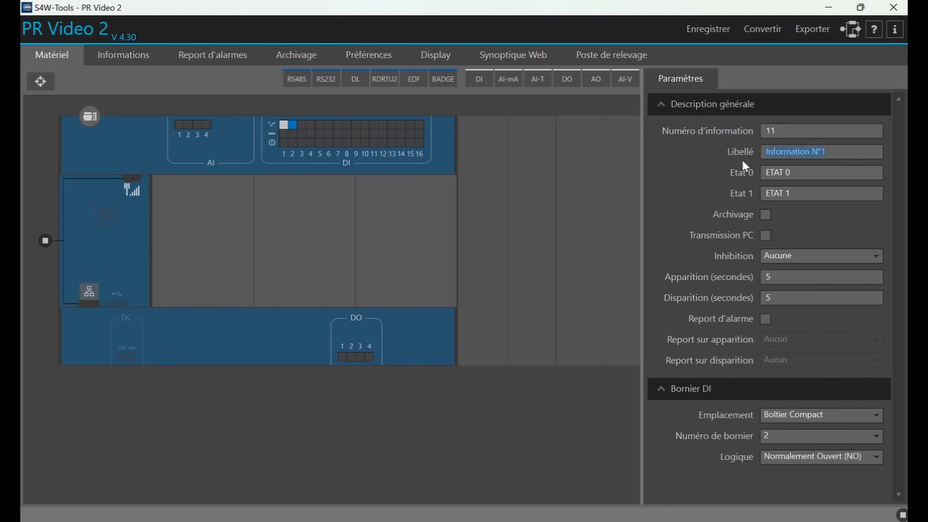
pyautogui.write('D')
pyautogui.write('I Pi')
pyautogui.write('or')
pyautogui.press('BackSpace')
pyautogui.press('BackSpace')
pyautogui.press('BackSpace')
pyautogui.write('oire Haute')
# - Name digital input 2's state 0 Inactif and its state 1 ACTIF
pyautogui.moveTo(815, 173); pyautogui.dragTo(738, 178)
pyautogui.write('Inactif')
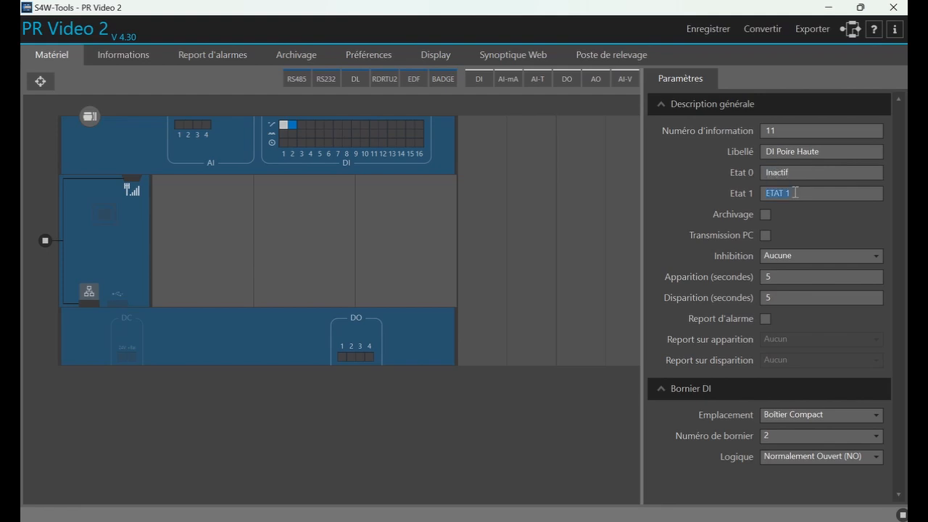
pyautogui.write('ACTIF')
# - Add digital input 3 as information 12, labelled DI Relais Commande Pompage, with states Inactif and ACTIF
pyautogui.click(302, 127)
pyautogui.write('2')
pyautogui.moveTo(843, 156); pyautogui.dragTo(762, 156)
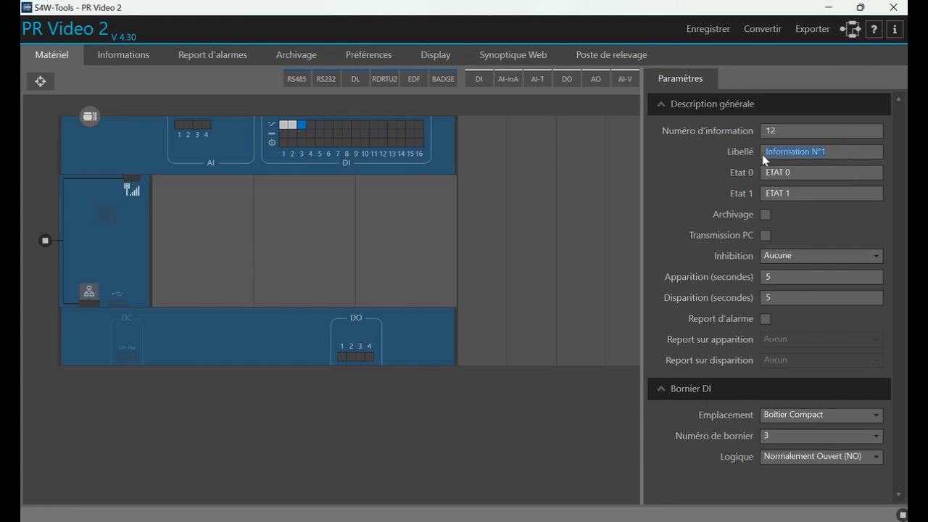
pyautogui.write('DI Relais Commande Pompage')
pyautogui.moveTo(638, 172); pyautogui.dragTo(566, 189)
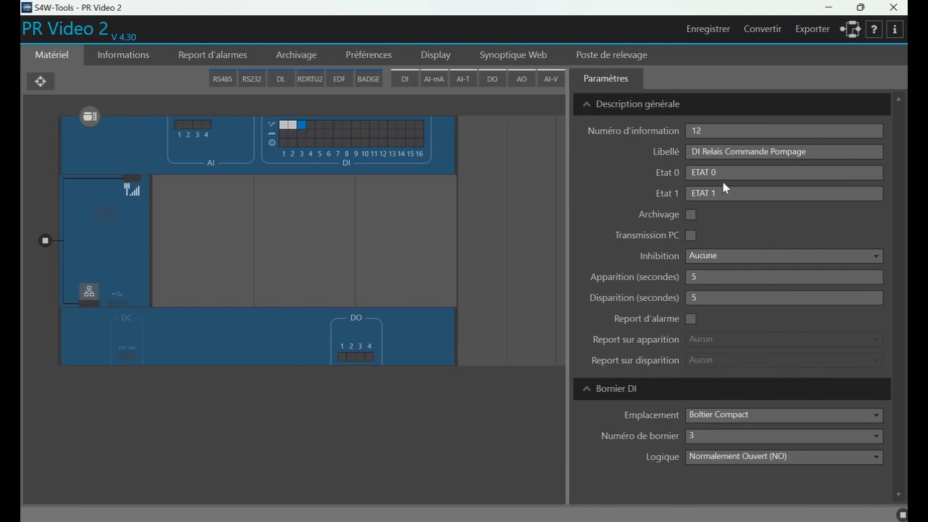
pyautogui.tripleClick(693, 177)
pyautogui.write('Inactif')
pyautogui.moveTo(715, 194); pyautogui.dragTo(687, 201)
pyautogui.write('ACTIF')
# - Add digital input 4 as information 13, labelled DI Defaut Pompe, with states Normal and DEFAUT
pyautogui.click(313, 130)
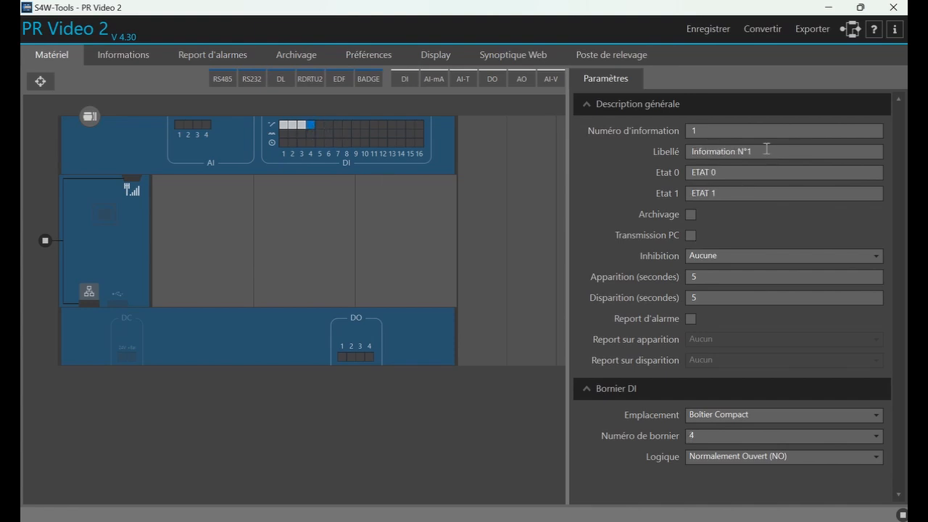
pyautogui.click(701, 129)
pyautogui.write('6')
pyautogui.press('BackSpace')
pyautogui.write('3')
pyautogui.moveTo(756, 150); pyautogui.dragTo(677, 156)
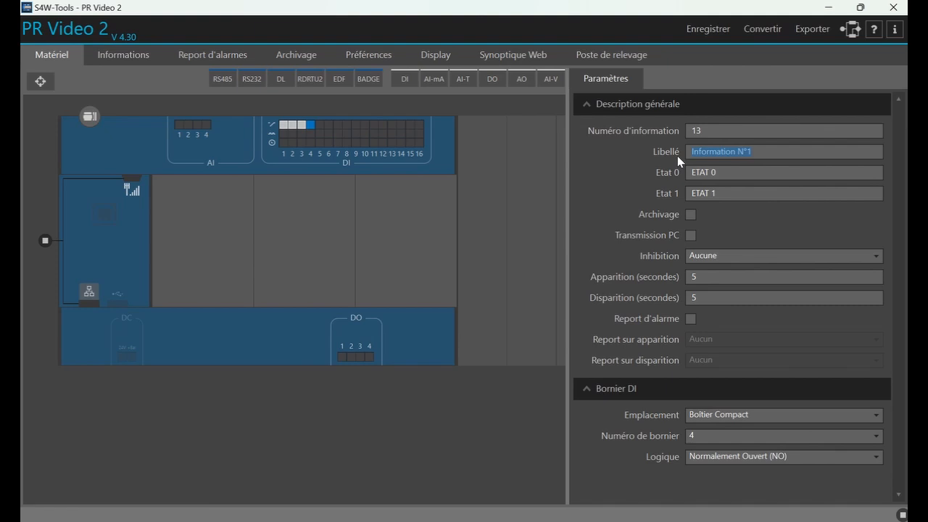
pyautogui.write('DI Defaut Pompe')
pyautogui.moveTo(708, 151); pyautogui.dragTo(714, 149)
pyautogui.moveTo(722, 175); pyautogui.dragTo(683, 174)
pyautogui.write('Normal')
pyautogui.press('Tab')
pyautogui.write('DEFAUT')
# - Add digital input 5 as information 14, labelled DI Retour Marche Pompe, with states Arret and MARCHE
pyautogui.click(320, 128)
pyautogui.click(716, 133)
pyautogui.write('4')
pyautogui.moveTo(766, 155); pyautogui.dragTo(680, 151)
pyautogui.write('DI Retour Marche Pompe')
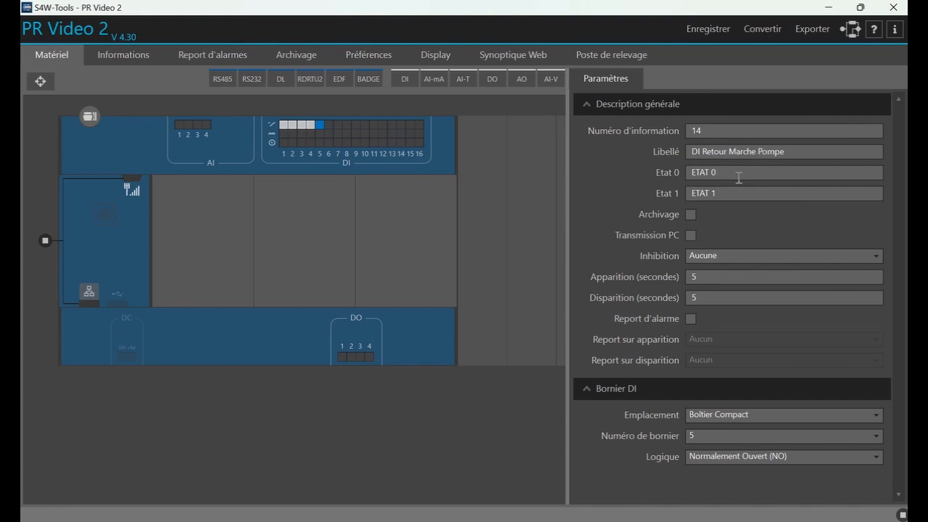
pyautogui.moveTo(715, 174); pyautogui.dragTo(665, 176)
pyautogui.write('Arret')
pyautogui.moveTo(729, 196); pyautogui.dragTo(656, 193)
pyautogui.write('MARCHE')
# - Add an input on DI terminal 6 and delete it again
pyautogui.click(331, 123)
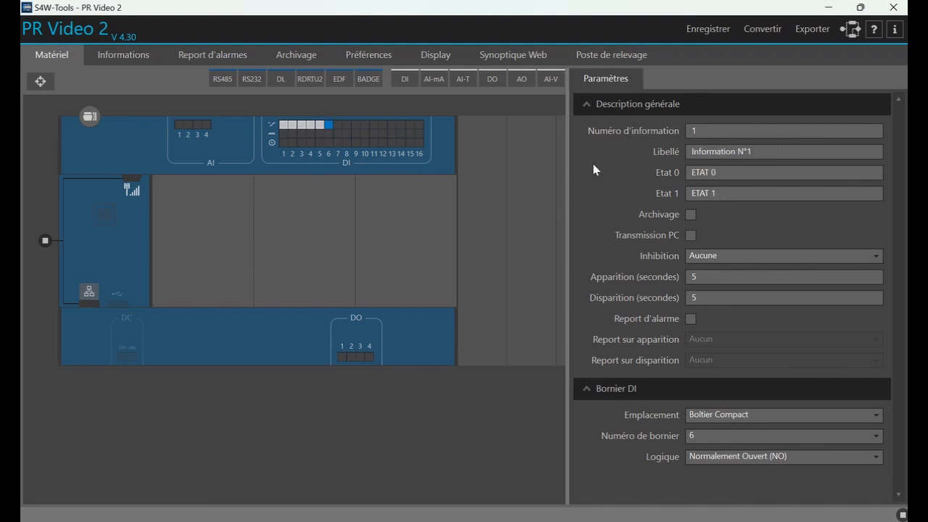
pyautogui.rightClick(335, 127)
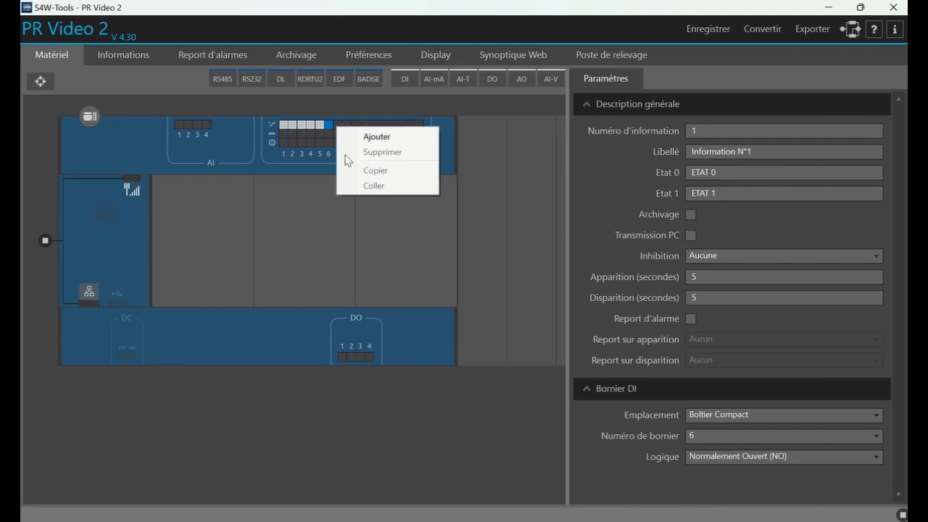
pyautogui.click(311, 142)
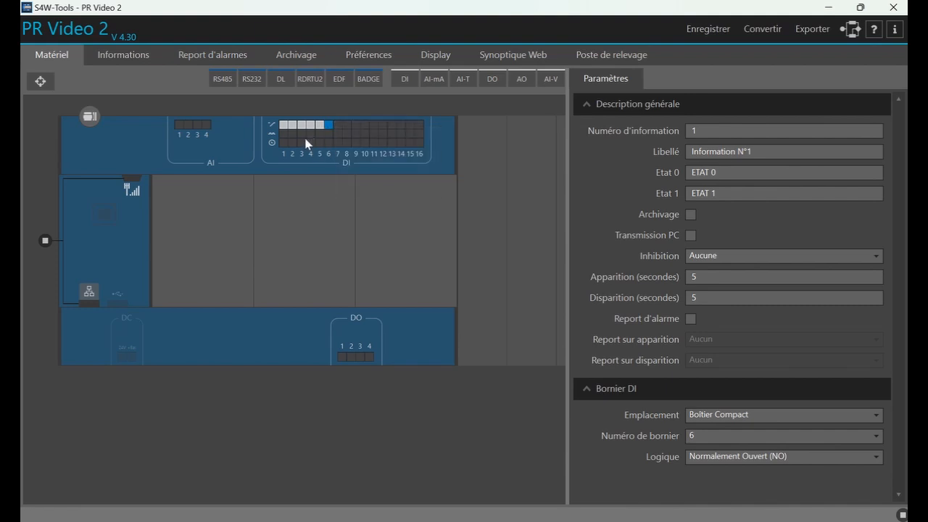
pyautogui.rightClick(330, 129)
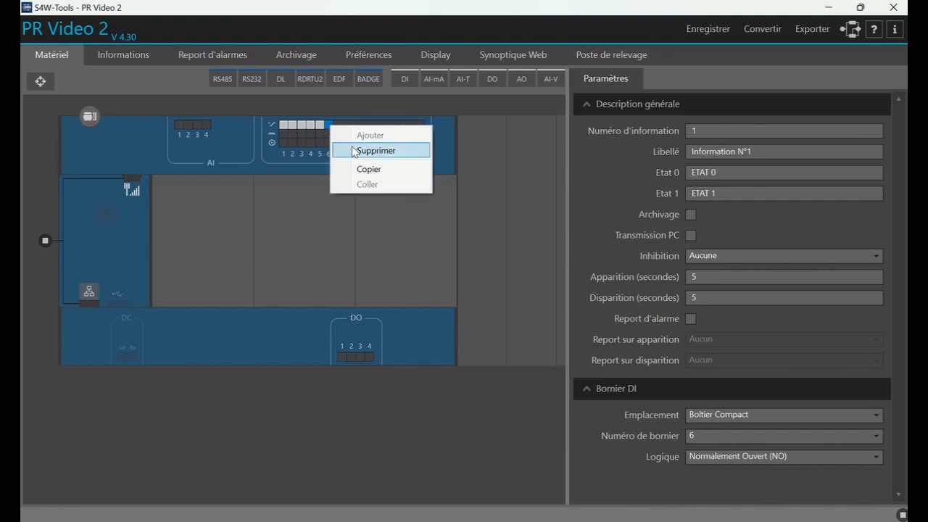
pyautogui.click(353, 149)
pyautogui.click(405, 304)
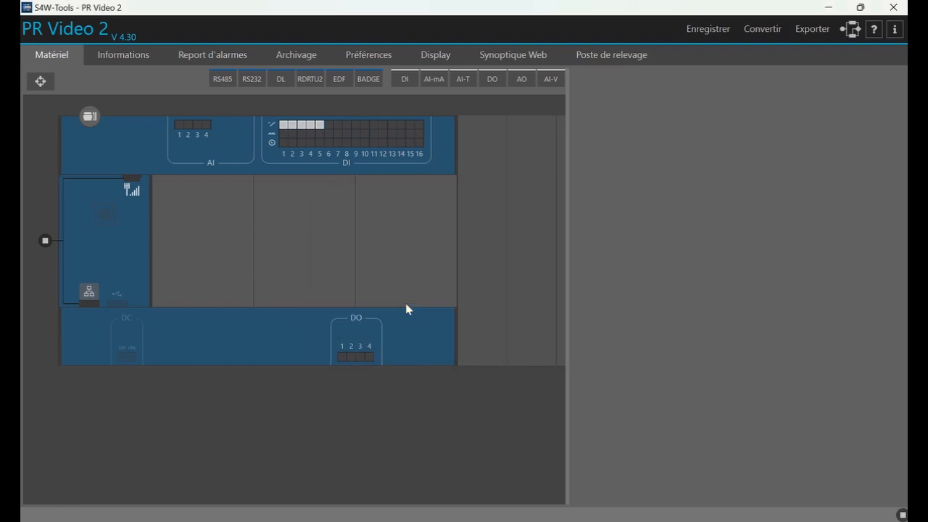
# - Add digital input 6 with its default parameters and paste a copy of DI Poire Haute as digital input 7
pyautogui.click(293, 126)
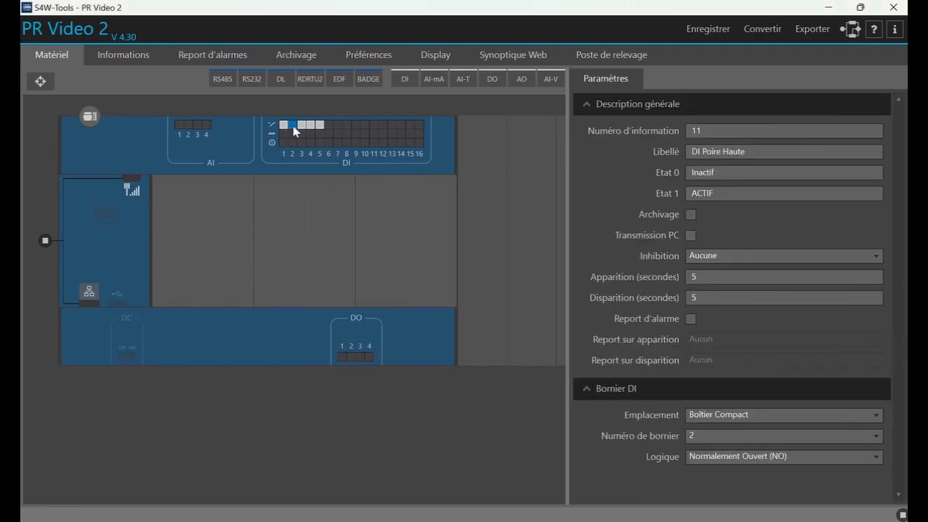
pyautogui.rightClick(294, 129)
pyautogui.click(330, 171)
pyautogui.rightClick(330, 131)
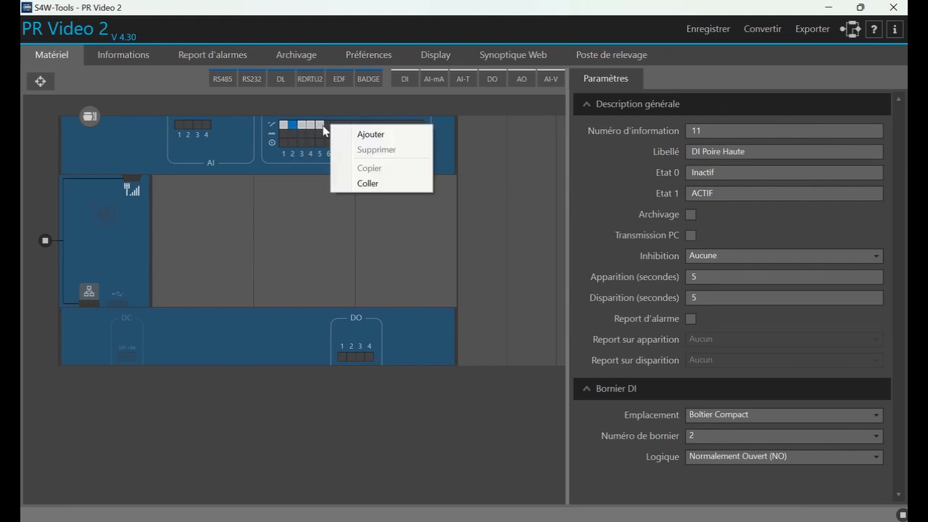
pyautogui.click(322, 139)
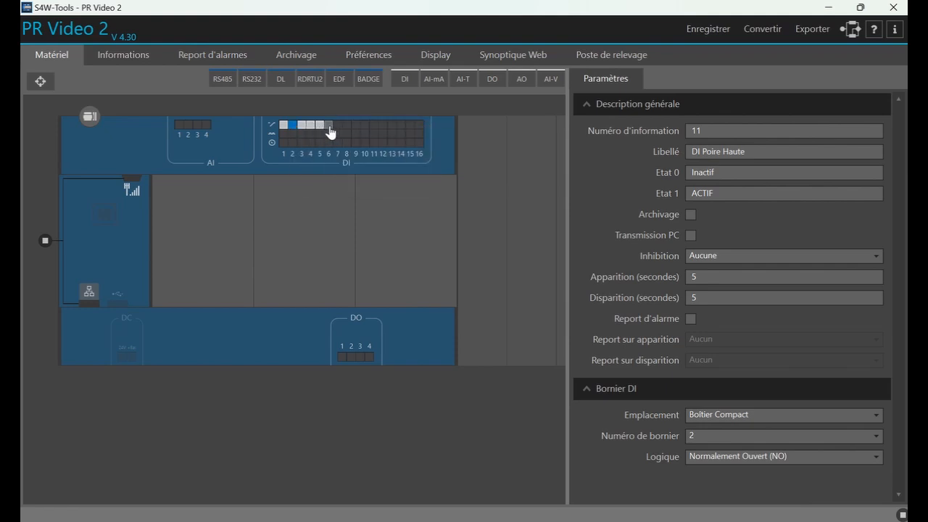
pyautogui.click(330, 127)
pyautogui.rightClick(330, 131)
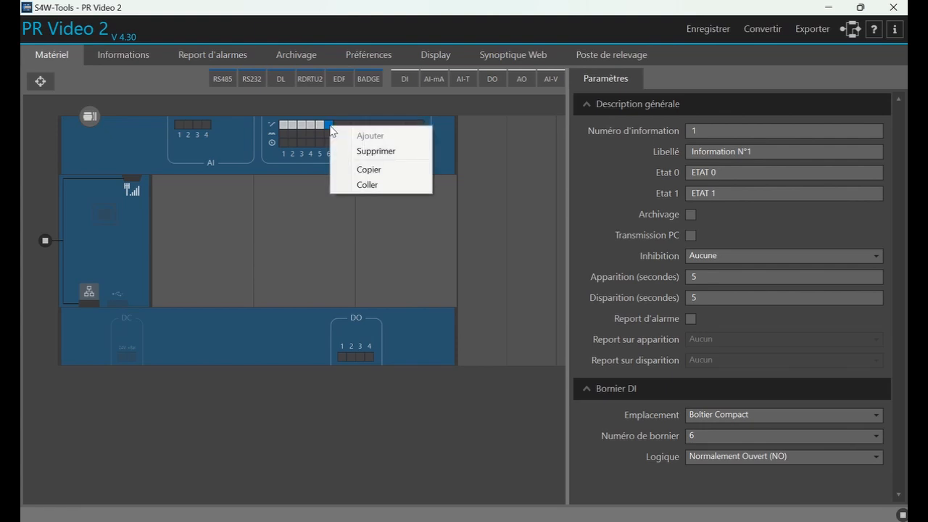
pyautogui.click(363, 190)
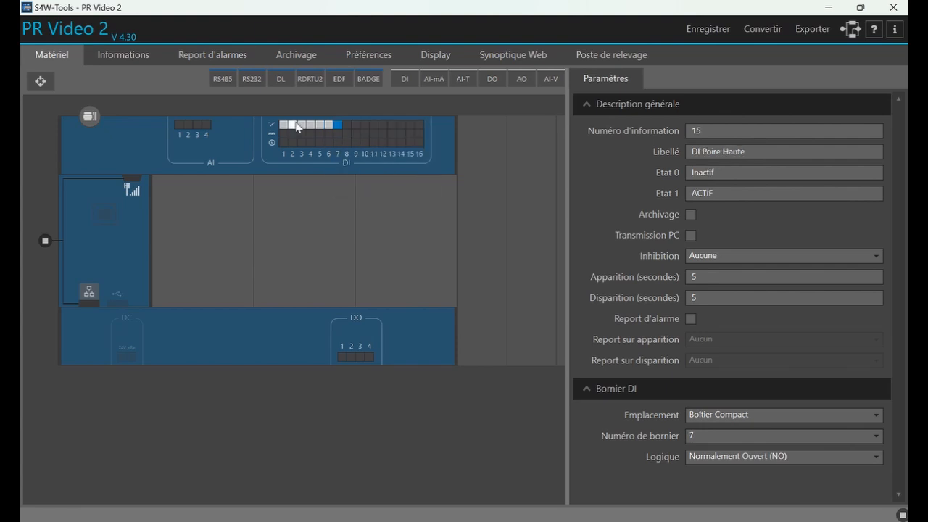
# - Change the label of the copied digital input 7 to DI Poire Tres Haute and its states to Normal and ALARME
pyautogui.click(294, 126)
pyautogui.click(339, 125)
pyautogui.click(723, 153)
pyautogui.write('Tres')
pyautogui.moveTo(720, 176); pyautogui.dragTo(688, 177)
pyautogui.write('Normal')
pyautogui.moveTo(717, 198); pyautogui.dragTo(668, 200)
pyautogui.write('ALARME')
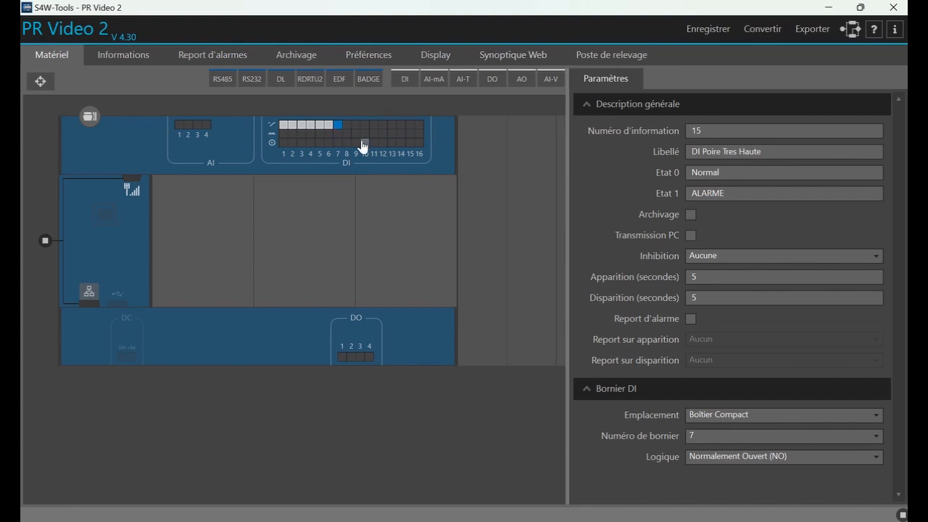
# - Review the parameters of digital input 6 and of digital inputs 1 to 5
pyautogui.click(328, 126)
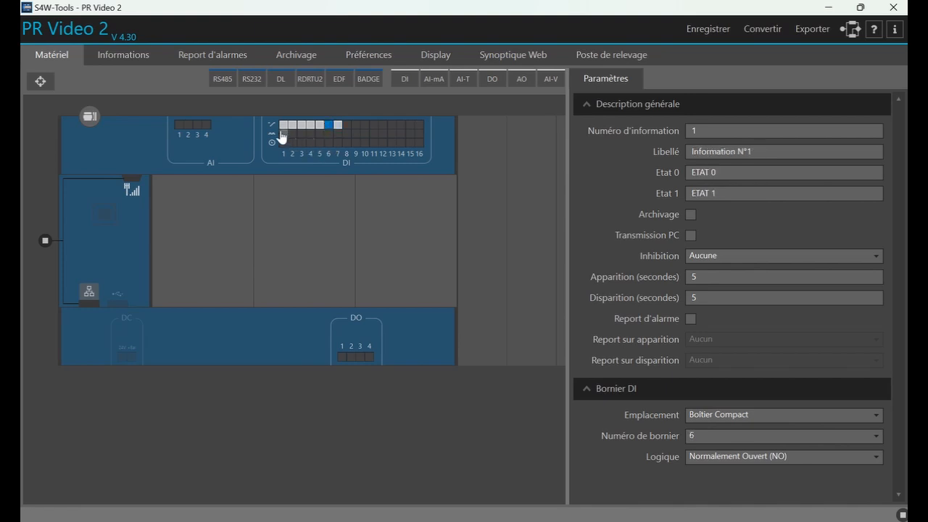
pyautogui.click(283, 126)
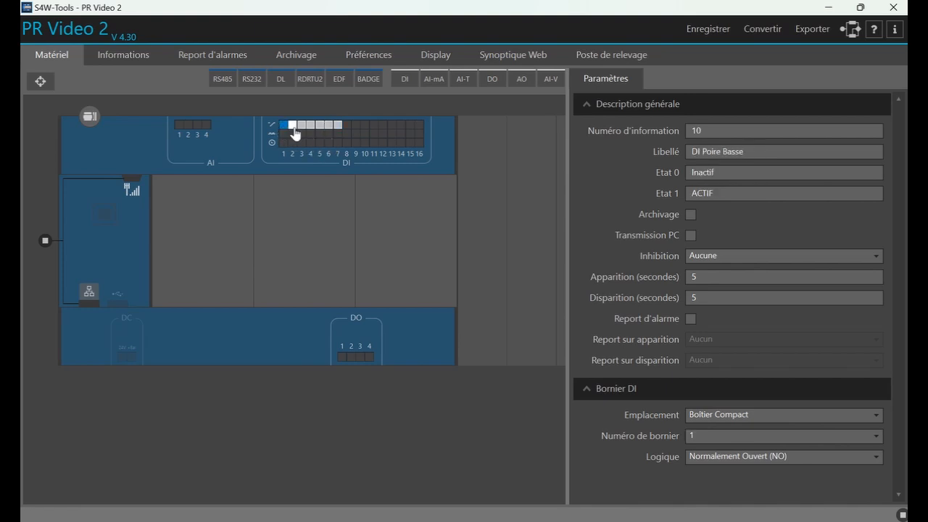
pyautogui.click(294, 128)
pyautogui.click(303, 127)
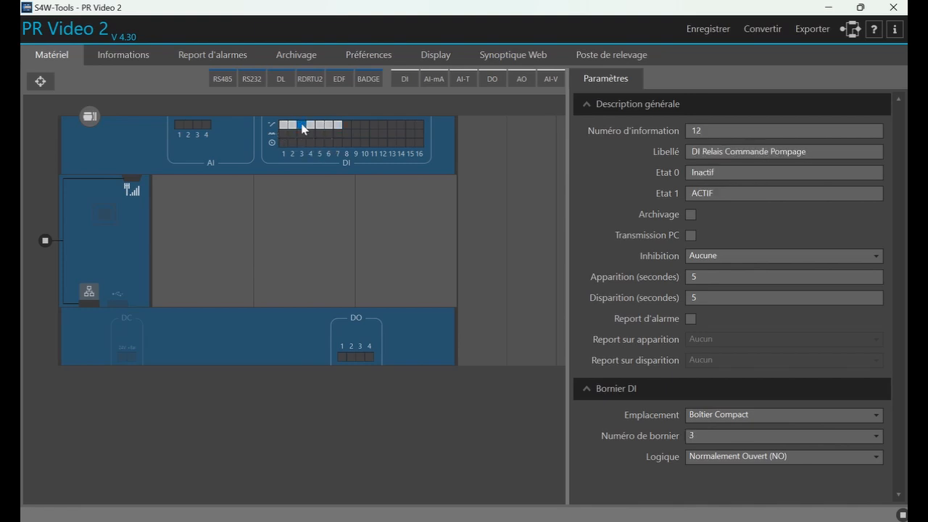
pyautogui.click(311, 128)
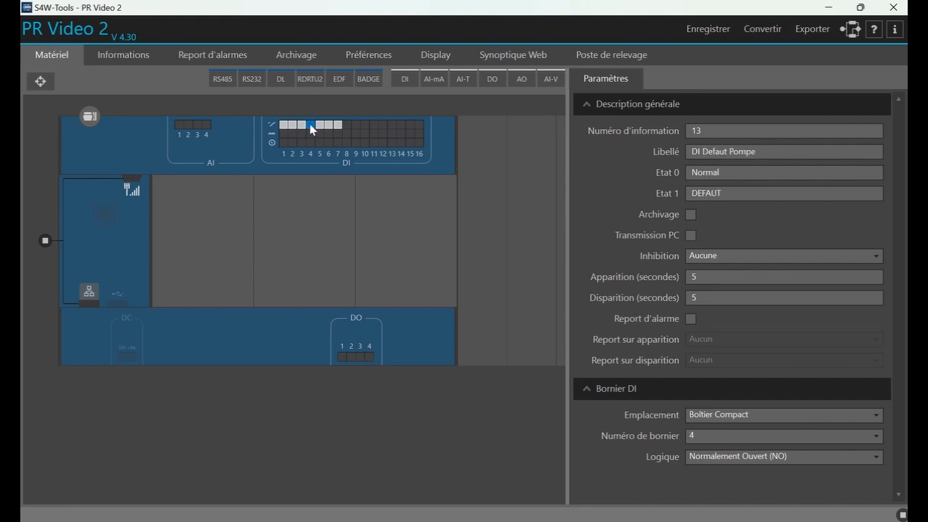
pyautogui.click(320, 127)
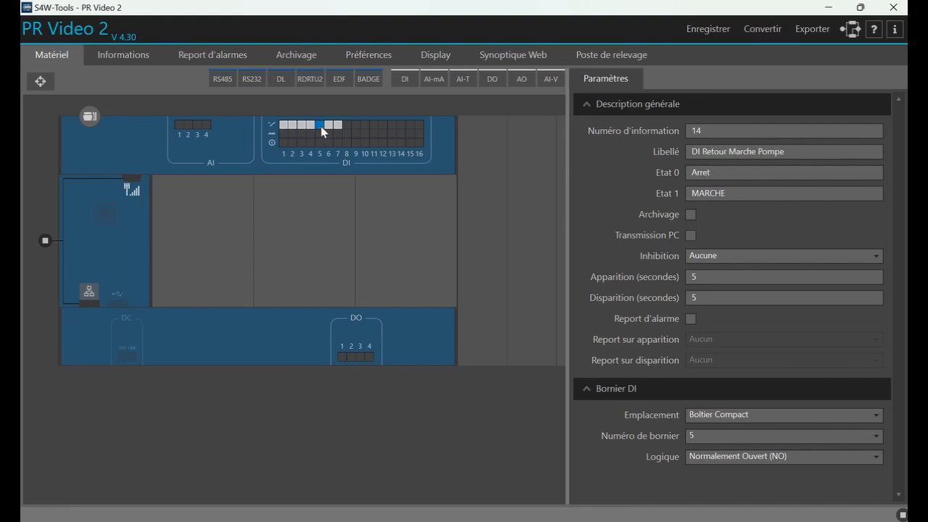
# - Delete the default digital input on DI terminal 6 and move DI Poire Tres Haute from terminal 7 to terminal 6
pyautogui.click(328, 128)
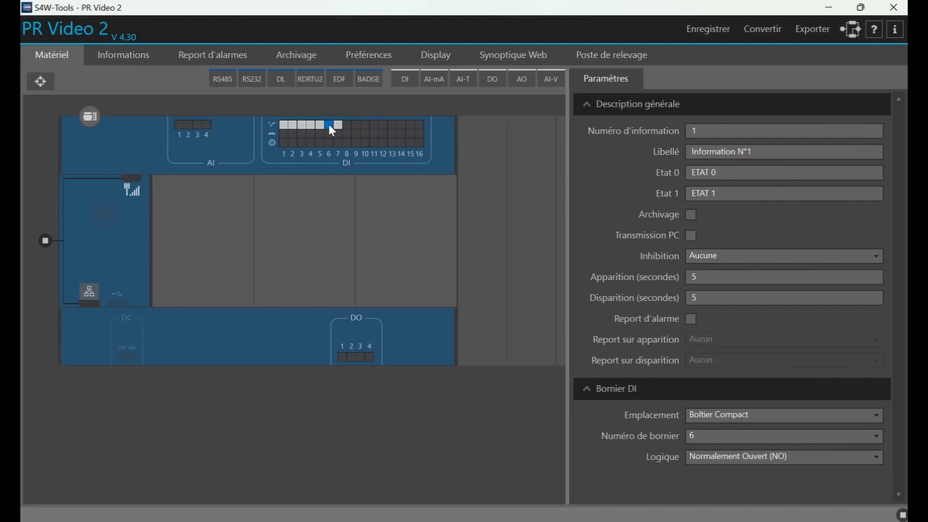
pyautogui.rightClick(329, 128)
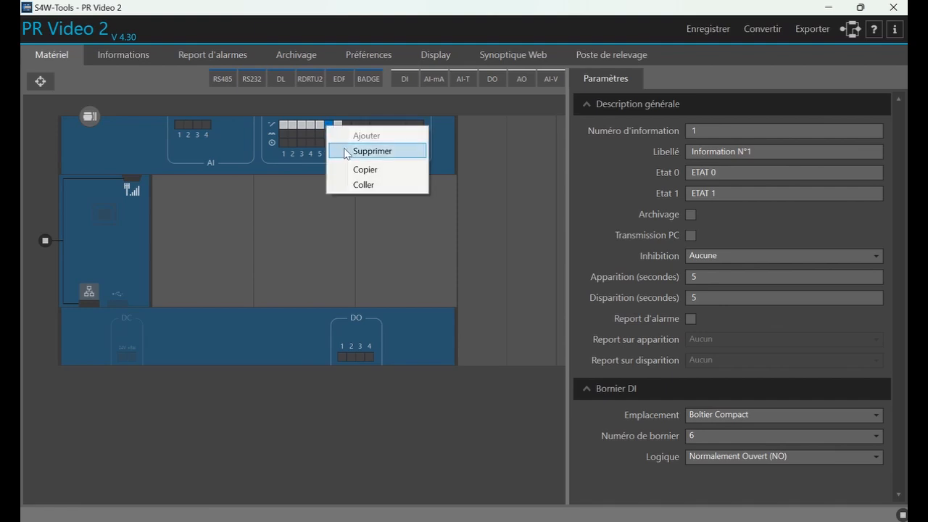
pyautogui.click(344, 148)
pyautogui.click(417, 316)
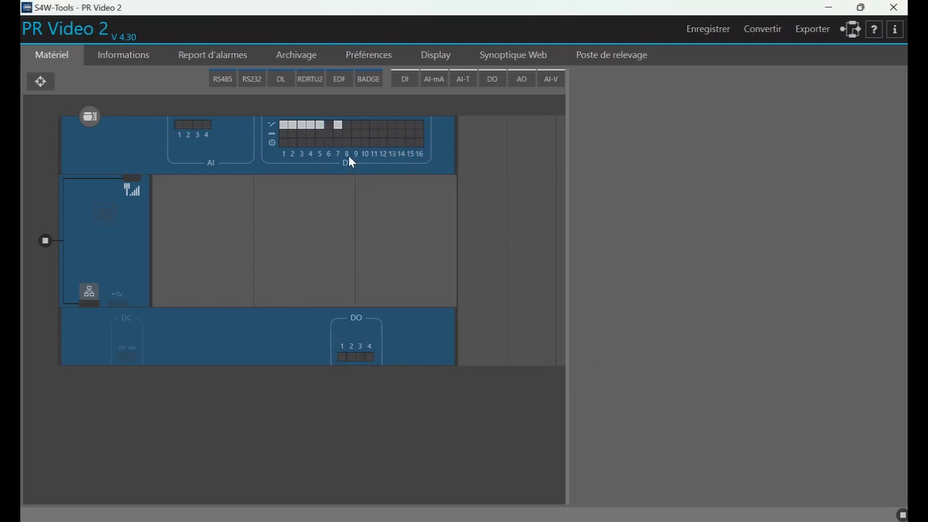
pyautogui.click(339, 129)
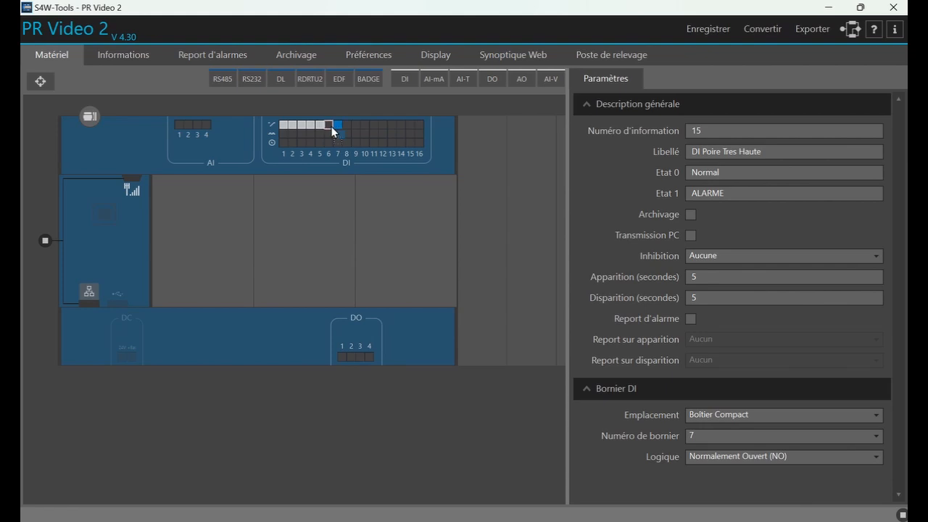
pyautogui.moveTo(331, 125); pyautogui.dragTo(332, 129)
# - Open the list of informations and resize its columns so the full labels, types and state names can be read
pyautogui.click(116, 54)
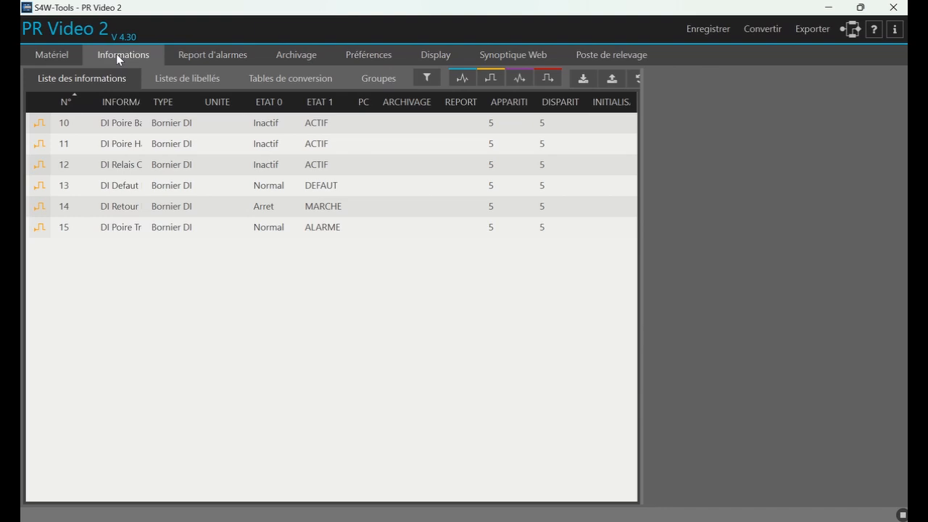
pyautogui.moveTo(99, 103); pyautogui.dragTo(230, 124)
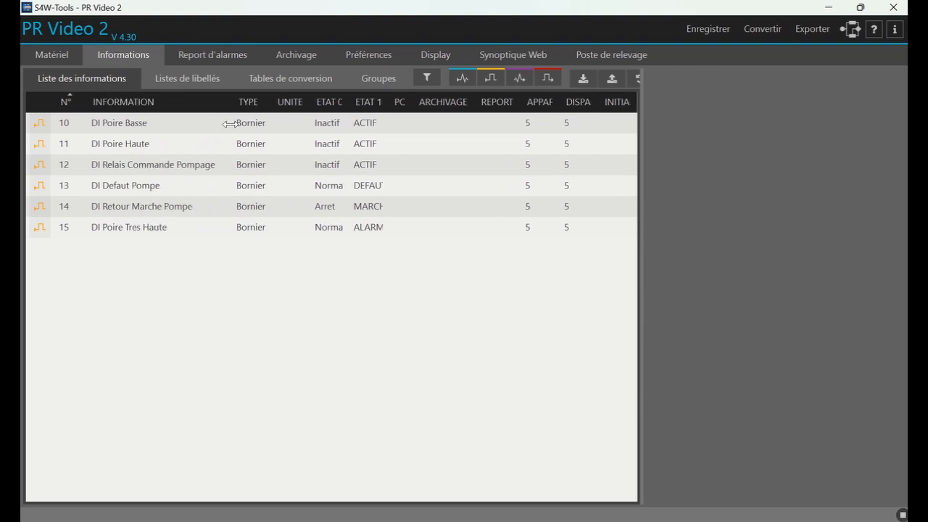
pyautogui.moveTo(274, 101); pyautogui.dragTo(366, 103)
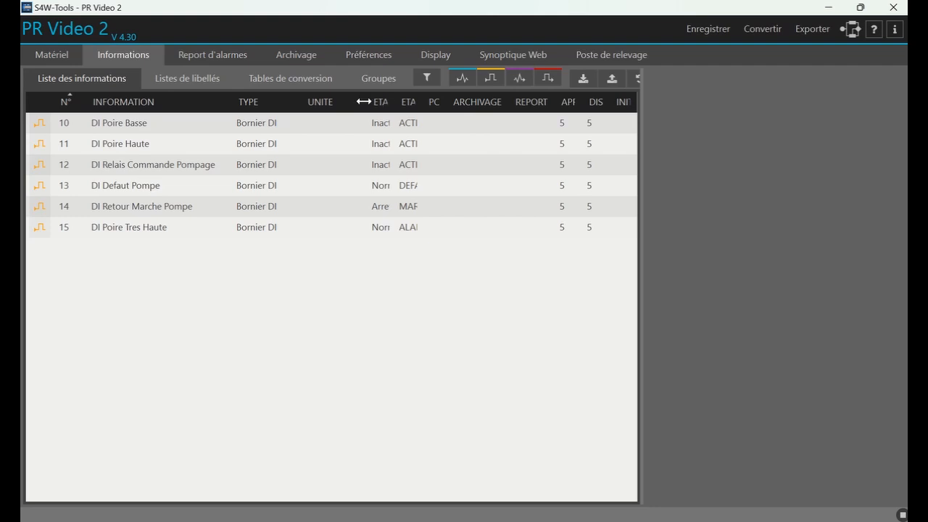
pyautogui.moveTo(362, 103); pyautogui.dragTo(439, 102)
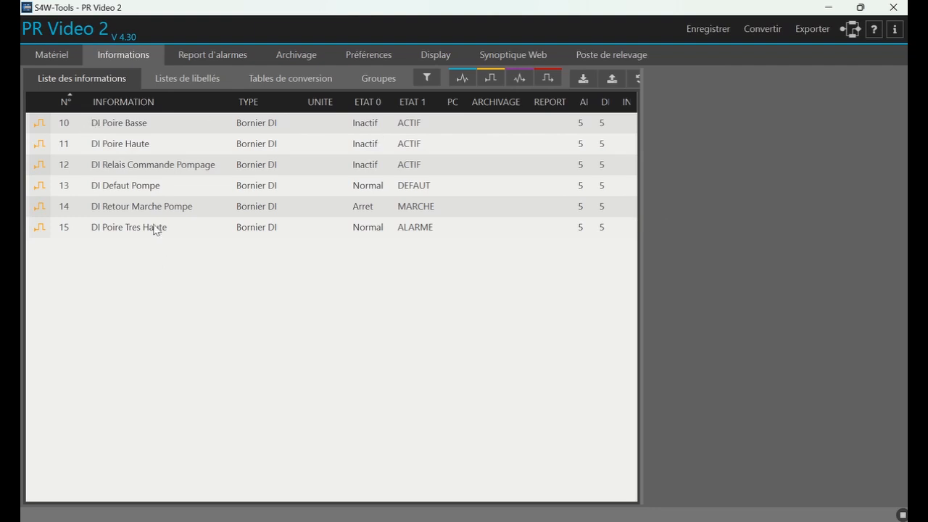
# - Set the terminal logic of DI Poire Tres Haute to Normalement Fermé (NF)
pyautogui.click(110, 230)
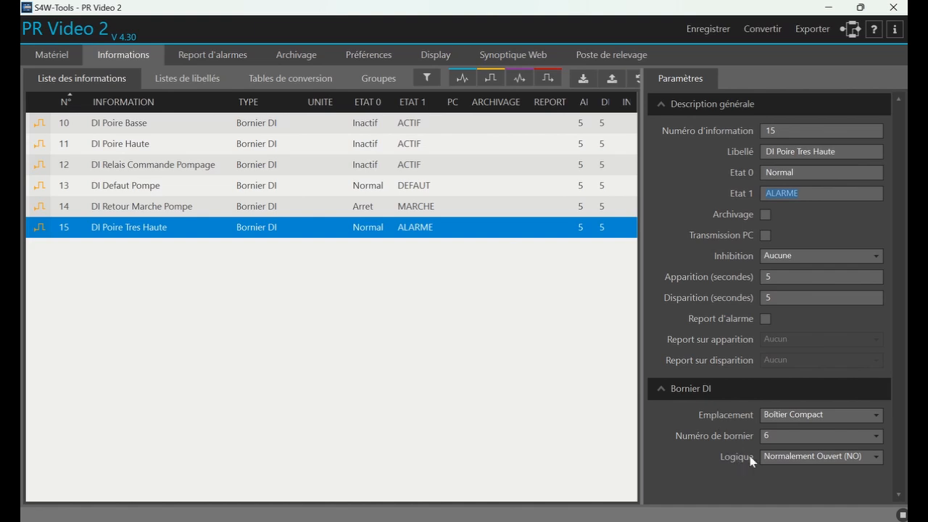
pyautogui.click(877, 458)
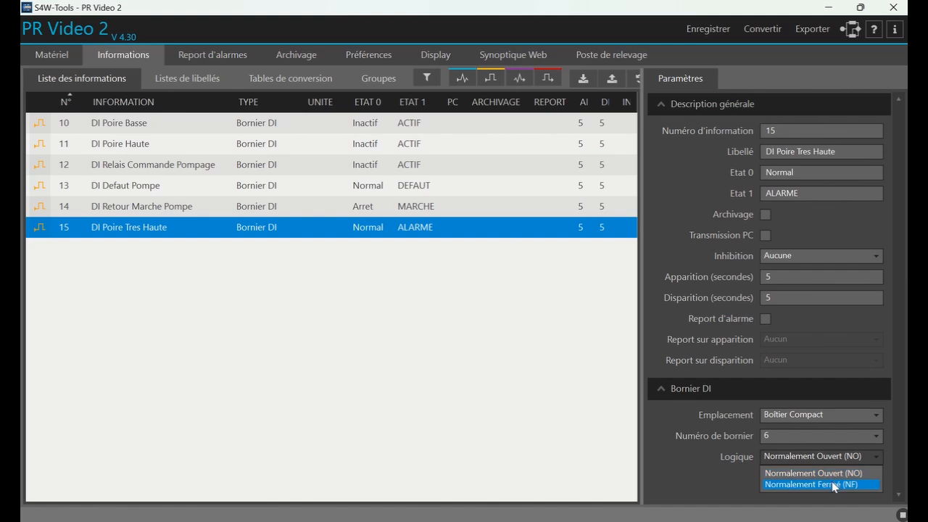
pyautogui.click(833, 484)
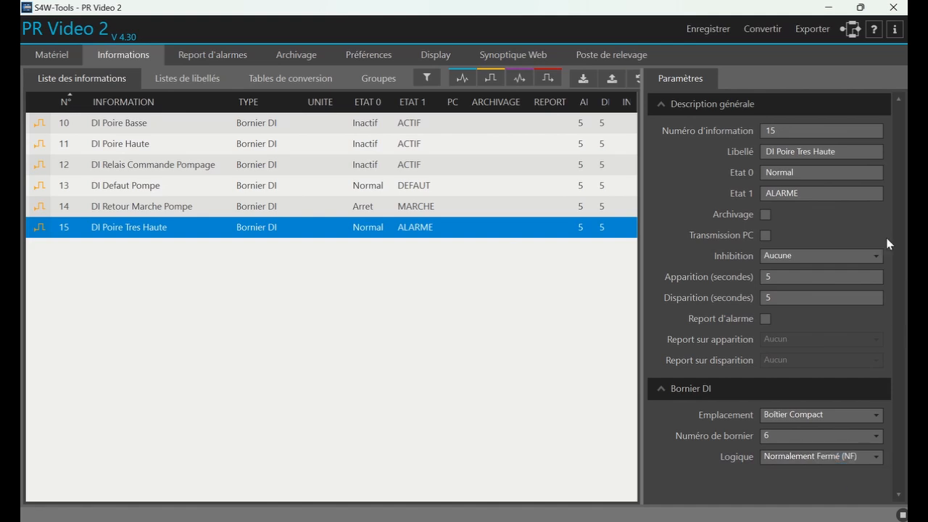
pyautogui.doubleClick(783, 173)
pyautogui.doubleClick(790, 194)
# - Review the parameters of DI Poire Basse, DI Poire Haute and DI Relais Commande Pompage, and widen the label column slightly
pyautogui.click(122, 130)
pyautogui.click(124, 145)
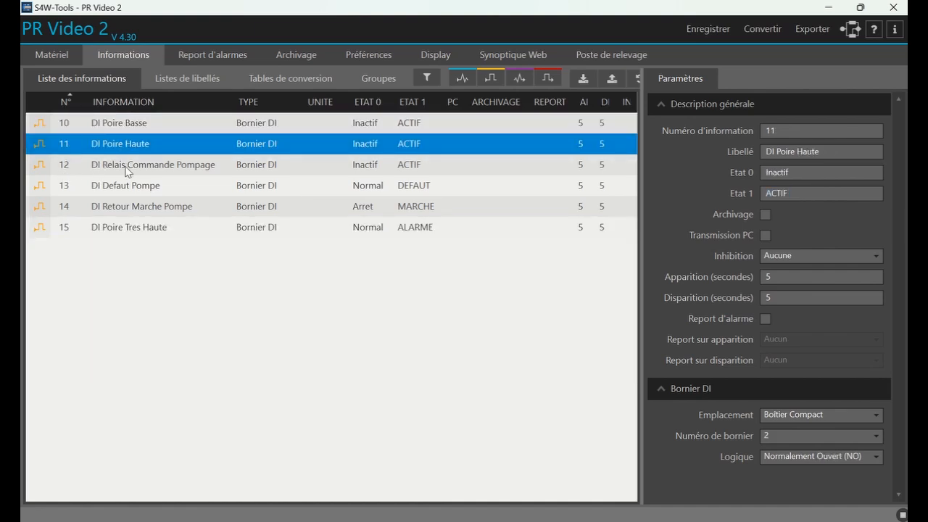
pyautogui.click(126, 168)
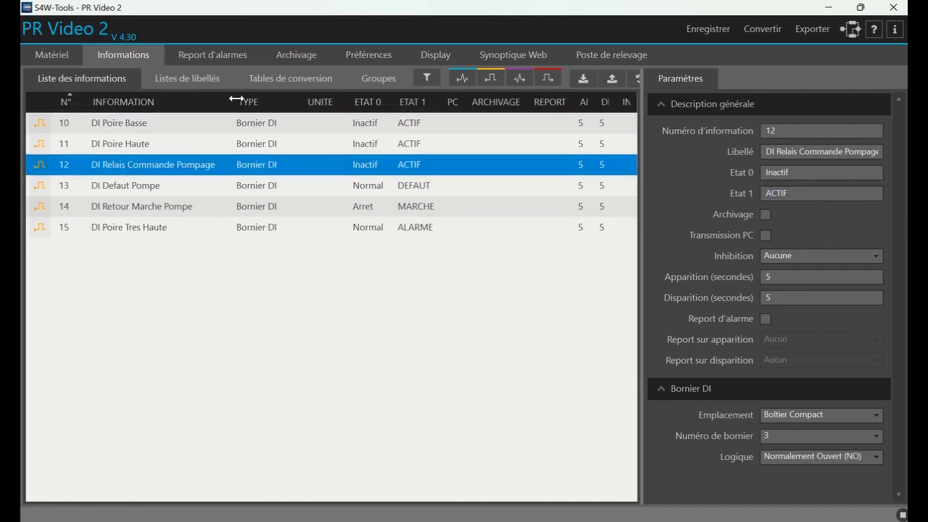
pyautogui.moveTo(236, 99); pyautogui.dragTo(245, 99)
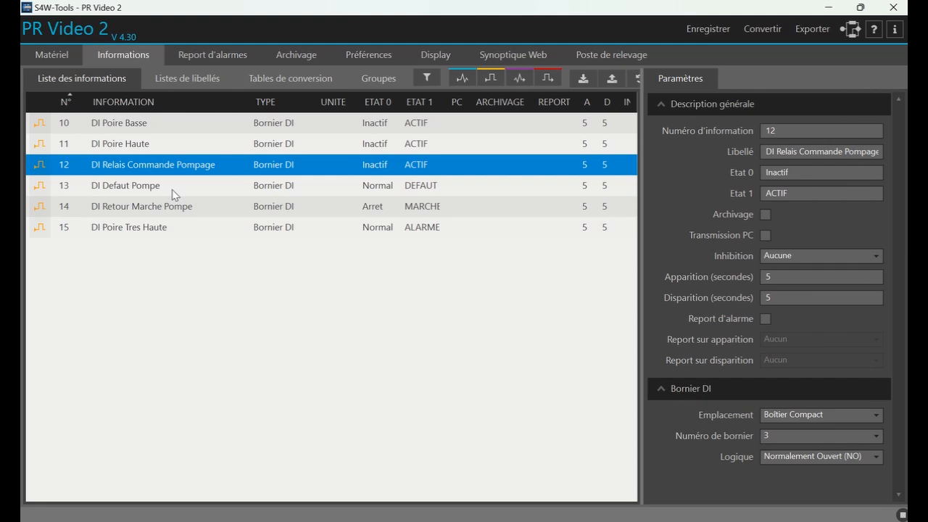
# - Examine the sequences, recipients and calendars sections of the alarm report configuration
pyautogui.click(206, 58)
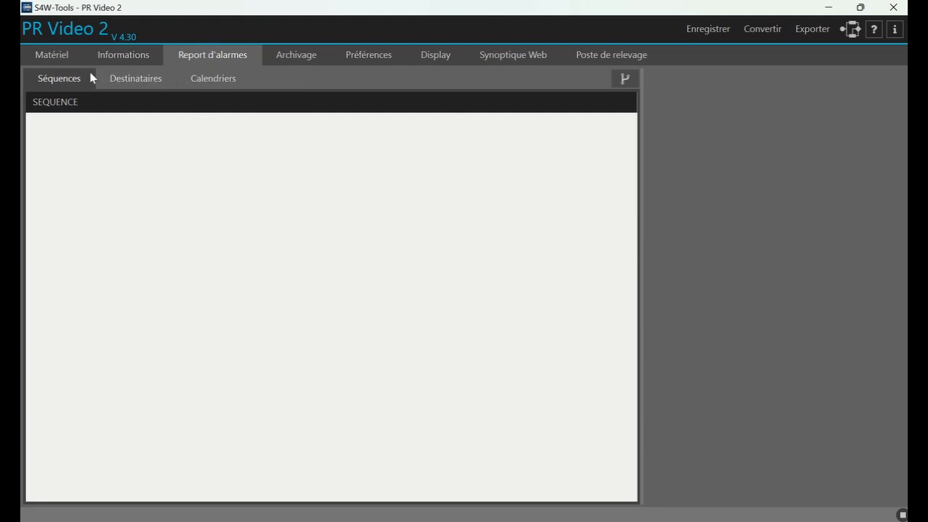
pyautogui.click(132, 80)
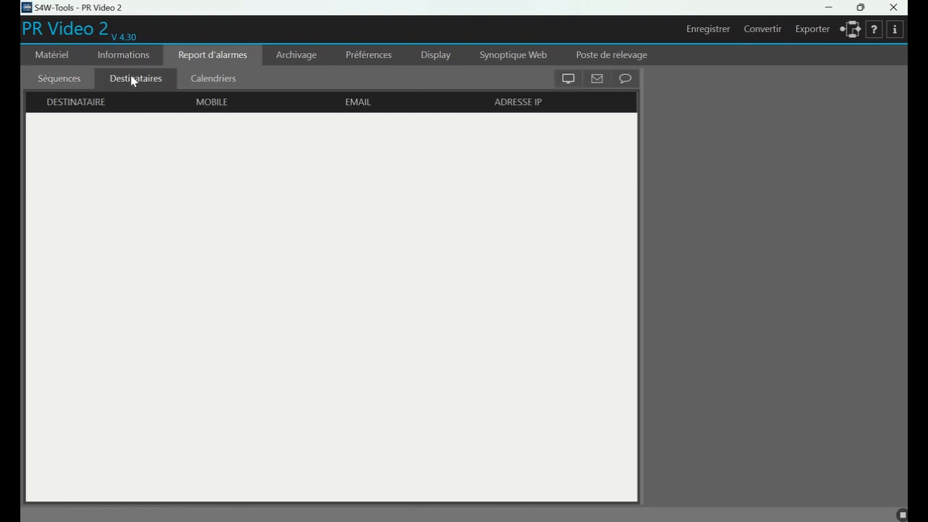
pyautogui.click(214, 89)
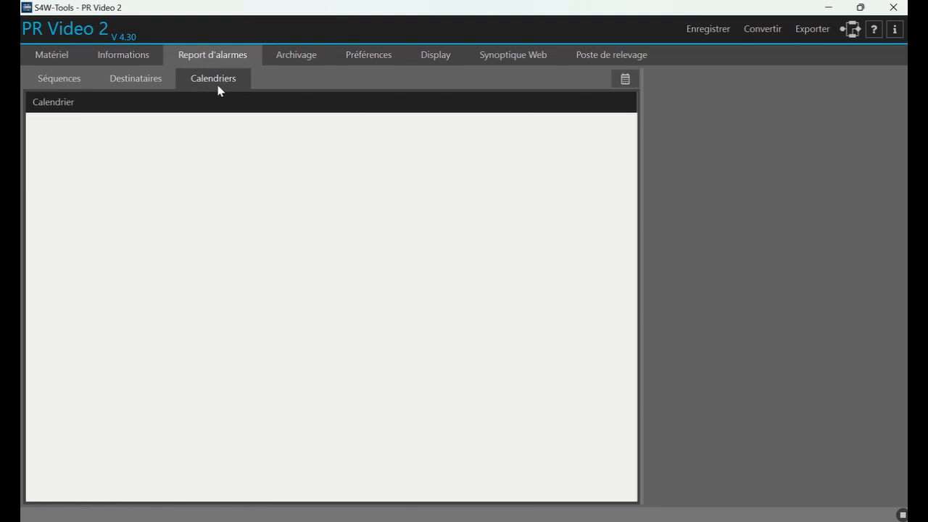
# - Add an SMS alarm recipient labelled Agent Exploit and enter the recipient's mobile number
pyautogui.click(151, 85)
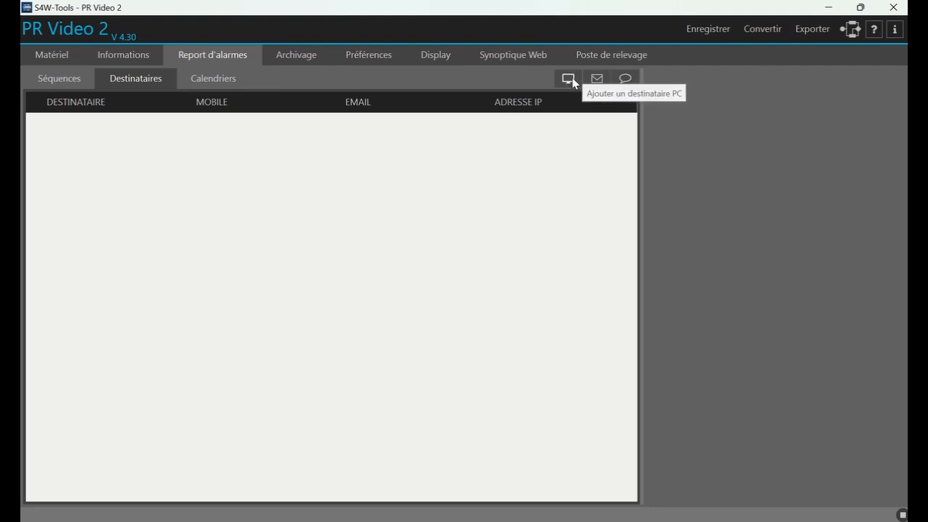
pyautogui.click(624, 80)
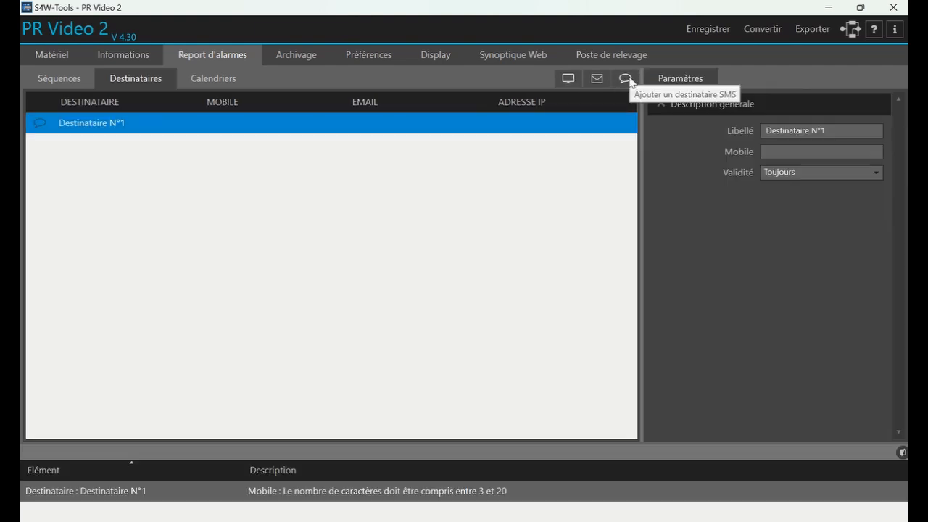
pyautogui.click(844, 130)
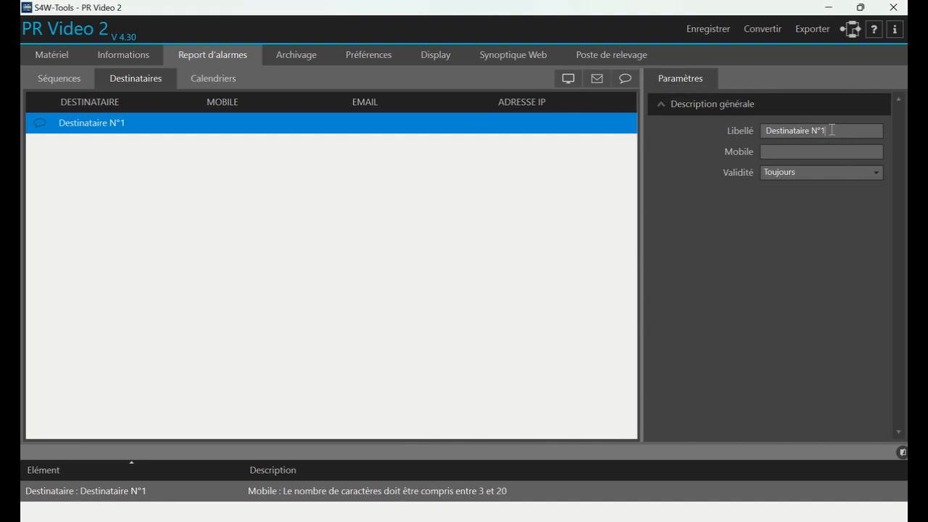
pyautogui.moveTo(832, 129); pyautogui.dragTo(752, 131)
pyautogui.write('Agent ')
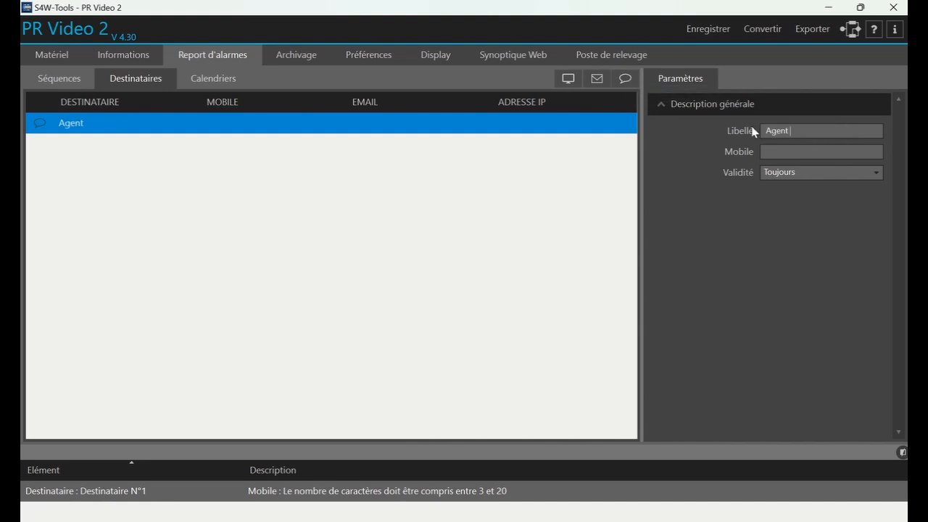
pyautogui.write('Exploit')
pyautogui.click(786, 151)
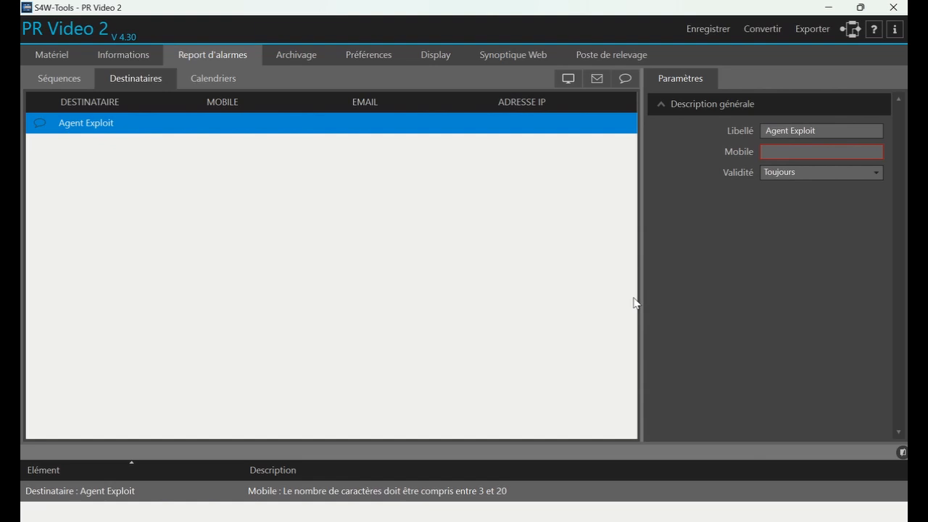
pyautogui.write('061111111111')
pyautogui.click(820, 130)
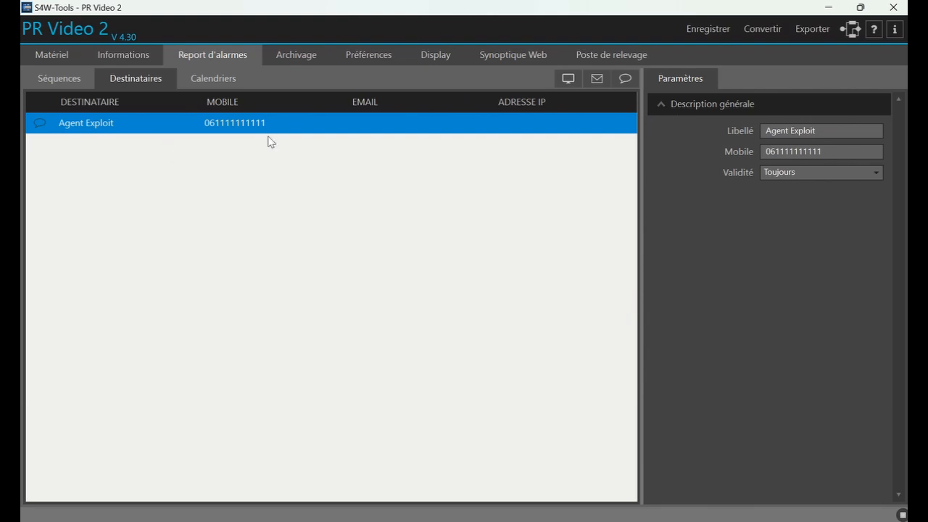
# - Add two more SMS recipients, delete Destinataire N°3 and select Destinataire N°2
pyautogui.click(625, 79)
pyautogui.click(625, 79)
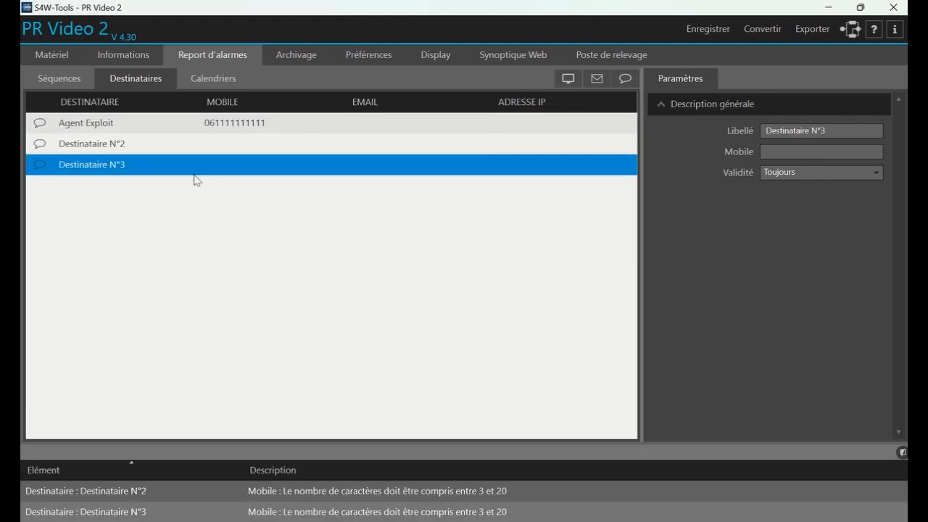
pyautogui.rightClick(91, 165)
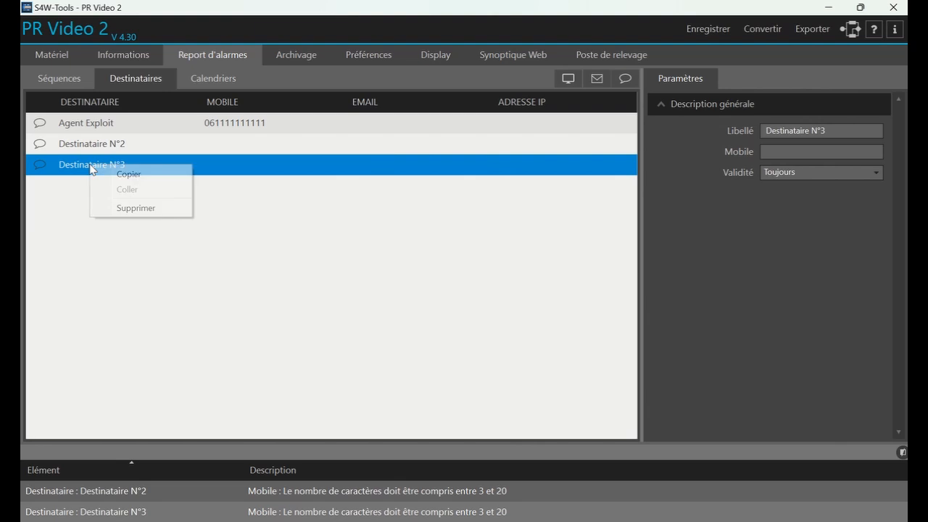
pyautogui.click(129, 208)
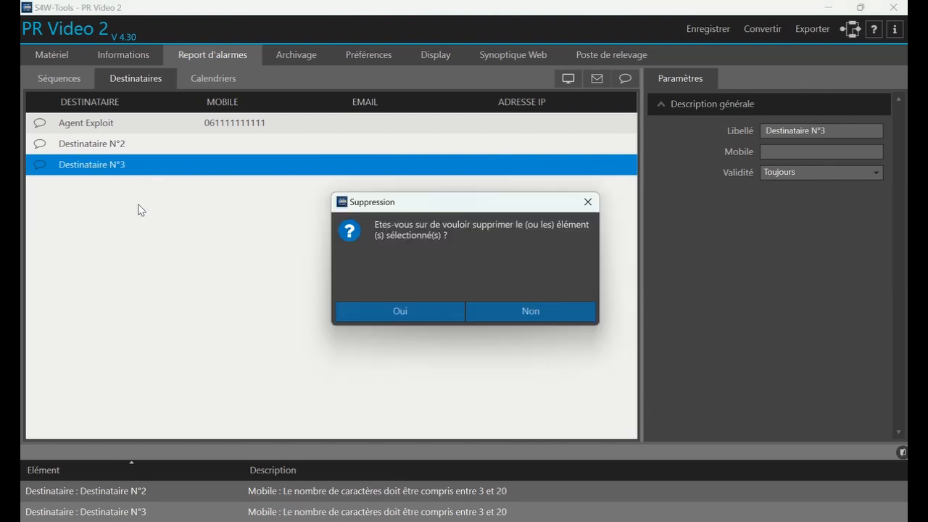
pyautogui.click(416, 315)
pyautogui.click(134, 147)
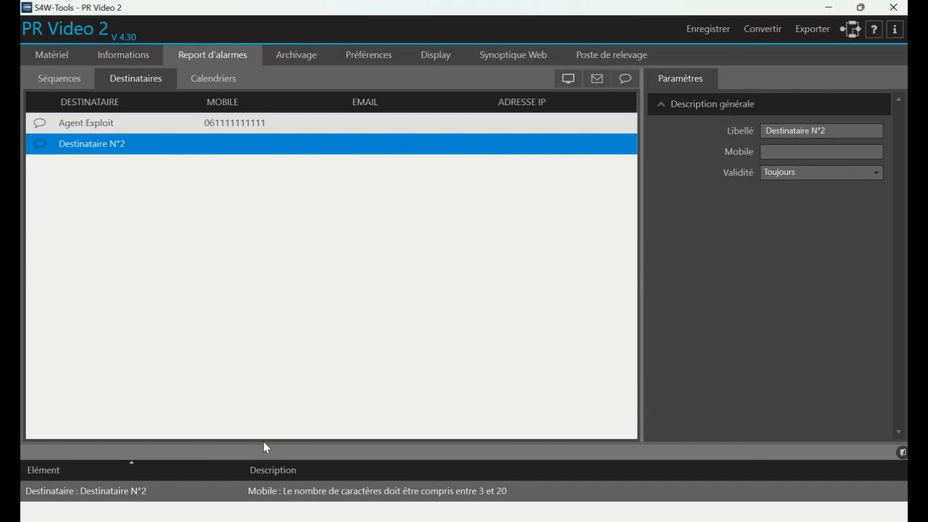
# - Enlarge the error report area and try to save the configuration with Destinataire N°2's mobile number still empty
pyautogui.moveTo(261, 446); pyautogui.dragTo(285, 347)
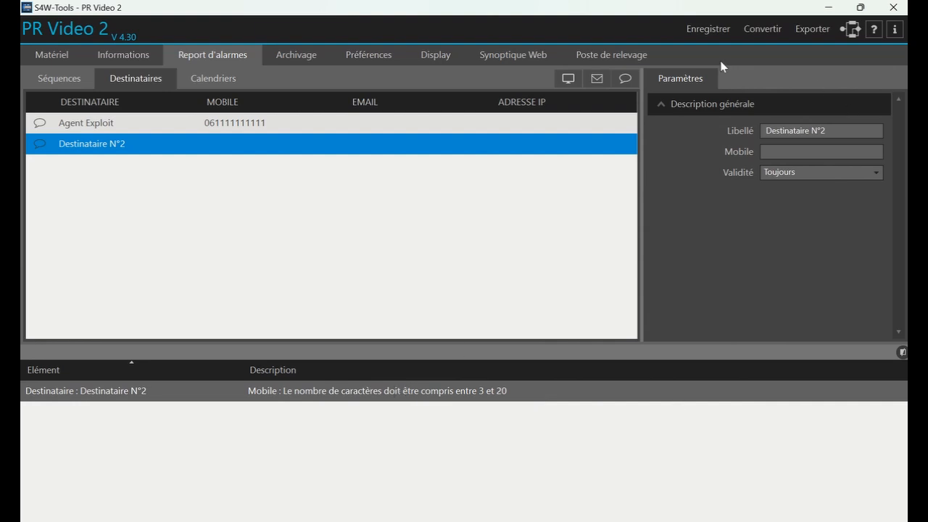
pyautogui.click(714, 30)
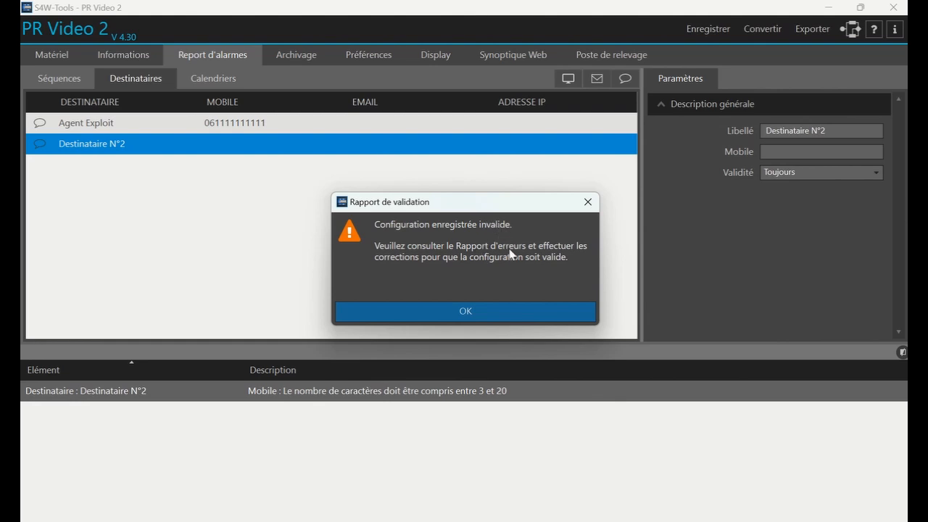
pyautogui.click(463, 313)
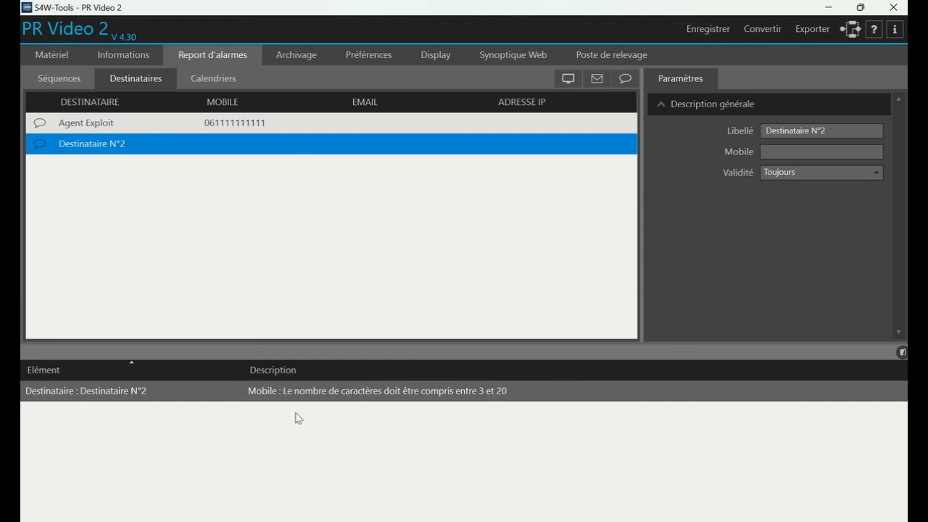
# - Enter the mobile number of Destinataire N°2 and change its label to Responsable d'Exploit
pyautogui.click(158, 393)
pyautogui.click(785, 155)
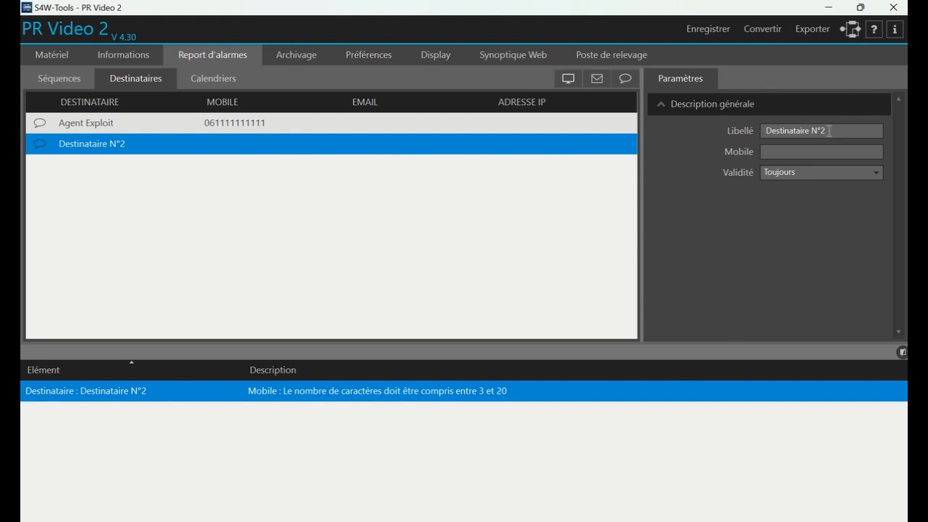
pyautogui.write('06222222222')
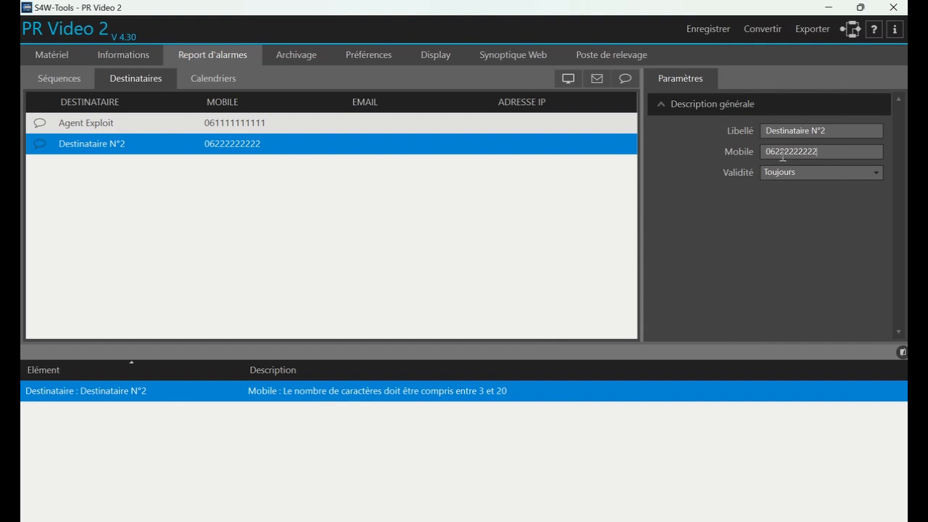
pyautogui.click(833, 130)
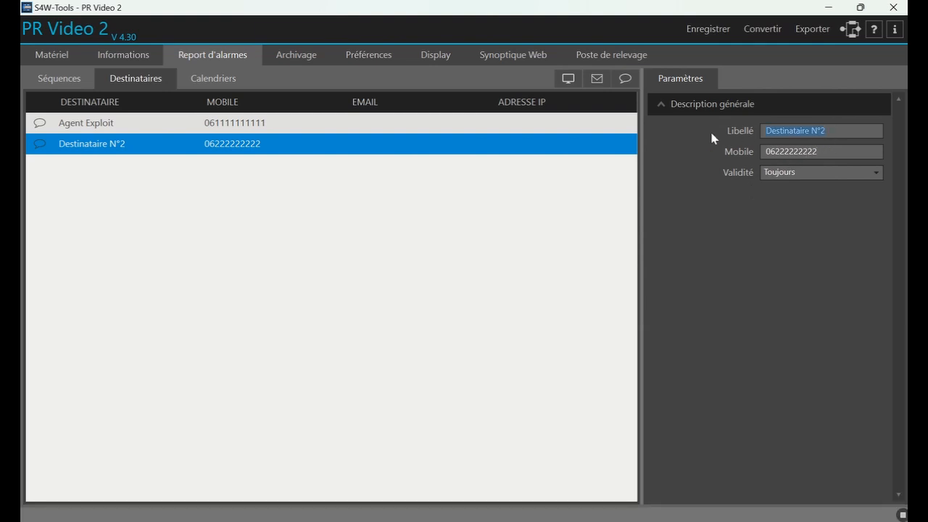
pyautogui.write('R')
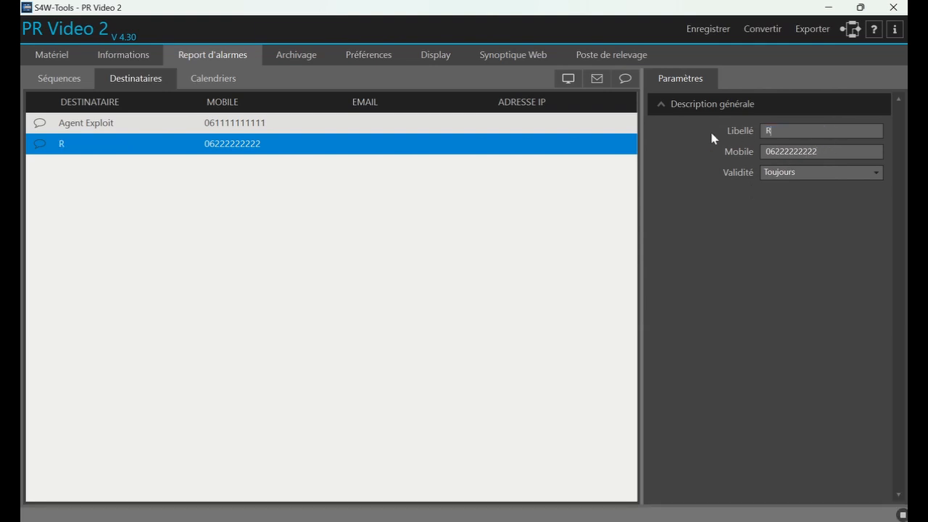
pyautogui.write("esponsable d'Exploit")
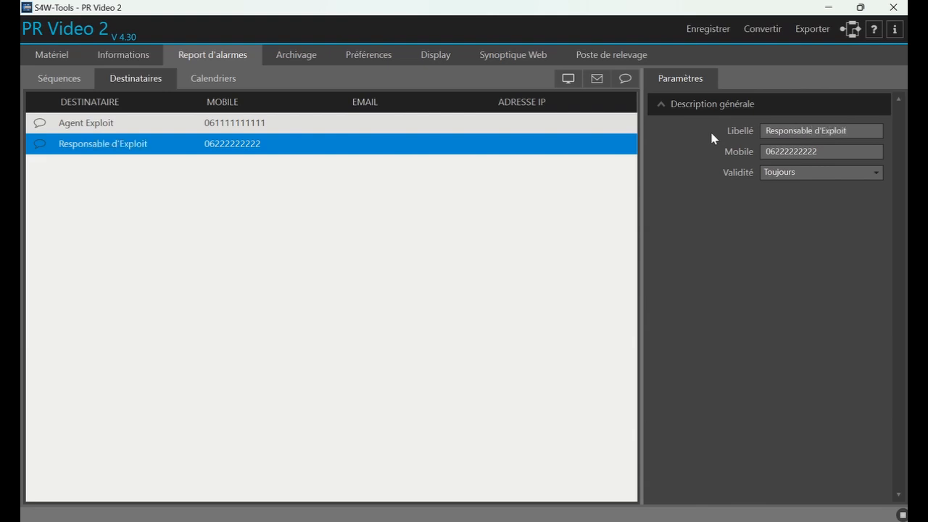
# - Change the label of the recipient Responsable d'Exploit to Responsable Exploitation
pyautogui.press('BackSpace')
pyautogui.press('BackSpace')
pyautogui.press('BackSpace')
pyautogui.press('BackSpace')
pyautogui.press('BackSpace')
pyautogui.press('BackSpace')
pyautogui.press('BackSpace')
pyautogui.press('BackSpace')
pyautogui.press('BackSpace')
pyautogui.press('BackSpace')
pyautogui.write('Exploitation')
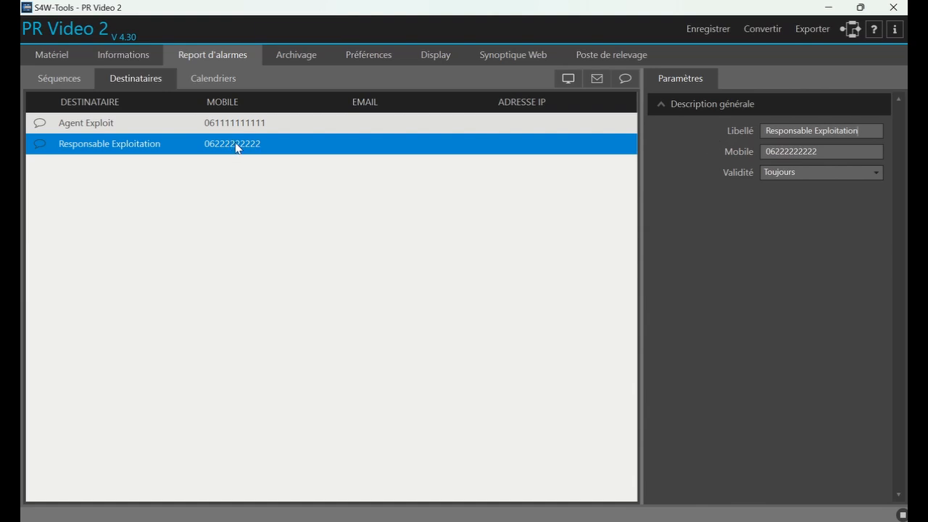
pyautogui.click(122, 128)
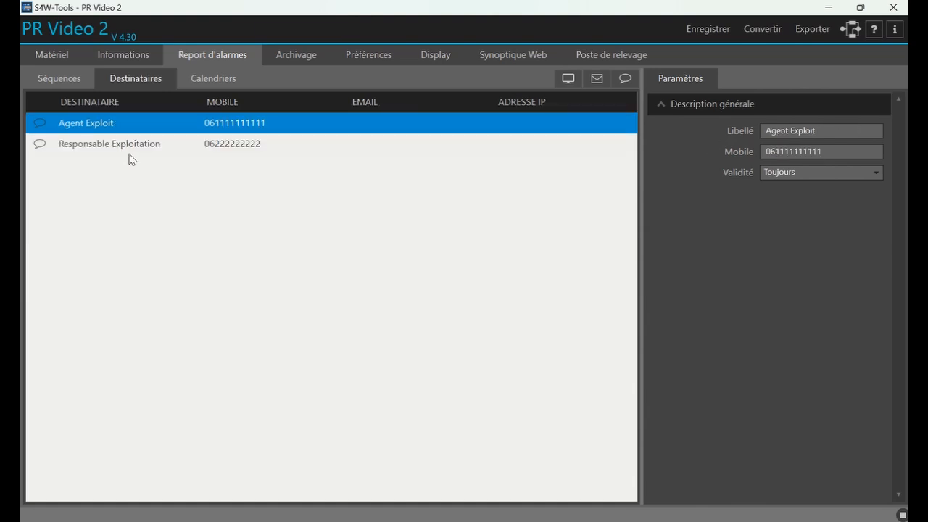
pyautogui.click(137, 151)
pyautogui.click(155, 131)
# - Create an alarm report sequence labelled Séquence Astreinte with Nombre de bouclages set to 2
pyautogui.click(59, 78)
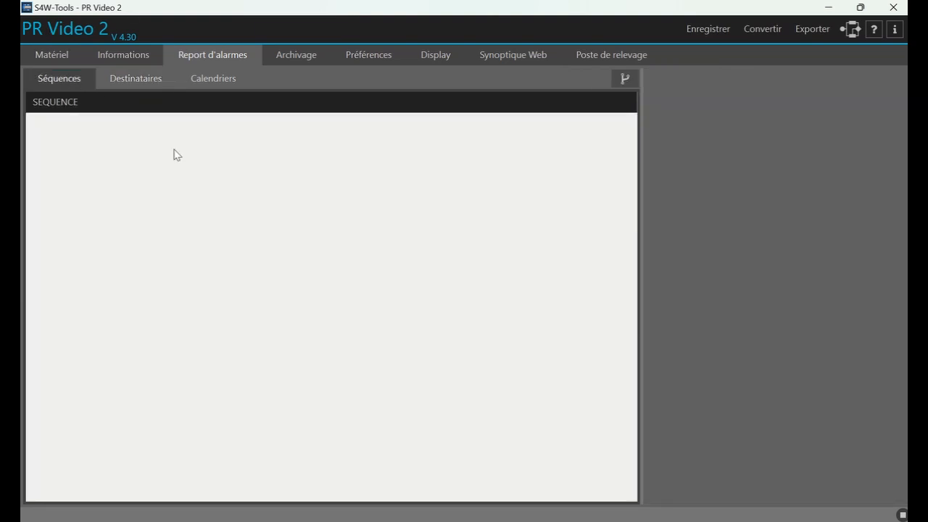
pyautogui.click(627, 79)
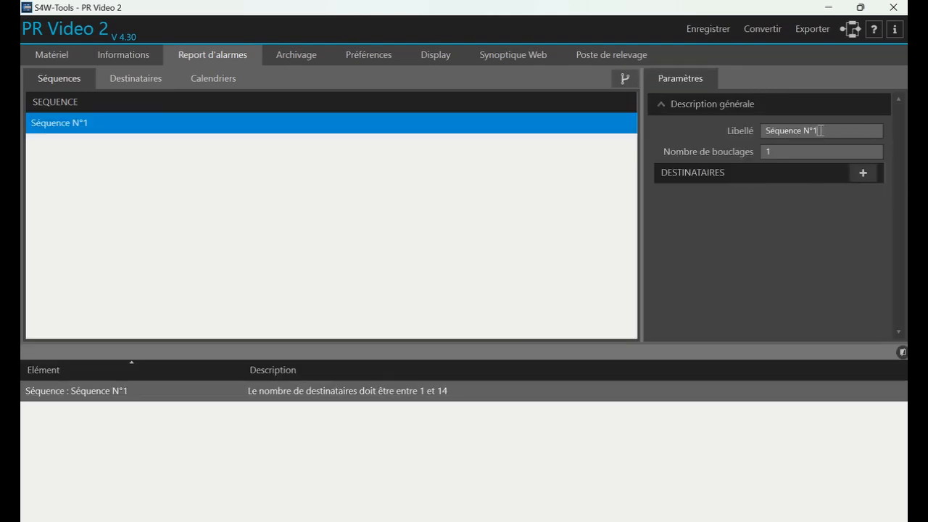
pyautogui.moveTo(820, 131); pyautogui.dragTo(805, 131)
pyautogui.write('Astreinte')
pyautogui.click(793, 149)
pyautogui.write('2')
# - Add Agent Exploit as the first recipient of Séquence Astreinte with a delay between calls of 600 seconds
pyautogui.click(863, 174)
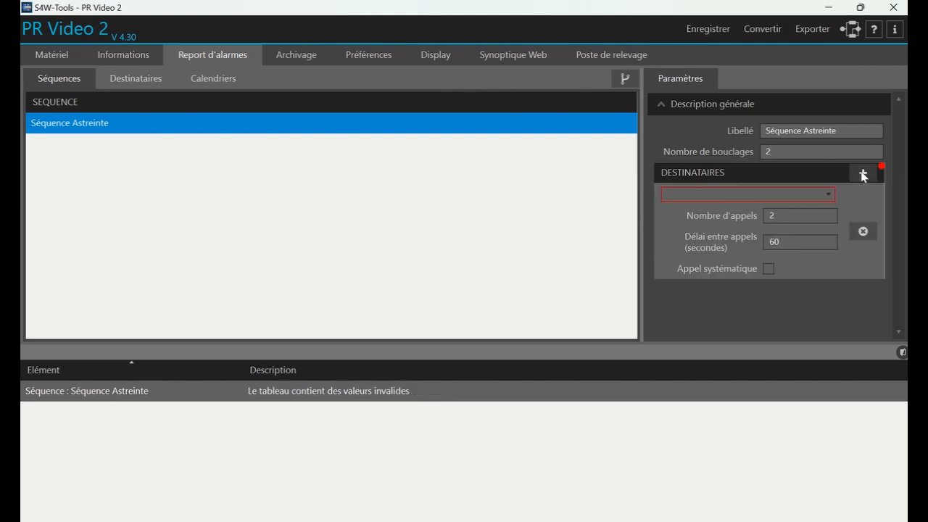
pyautogui.click(828, 195)
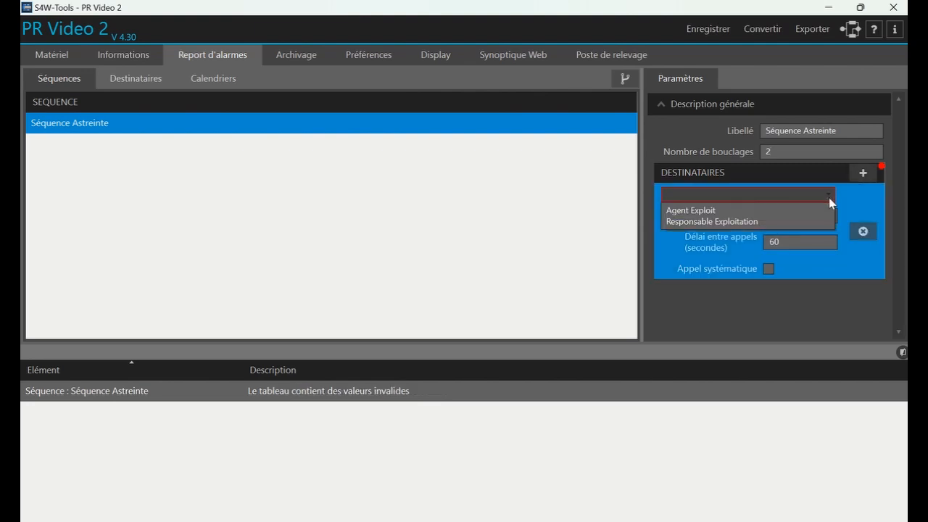
pyautogui.click(773, 211)
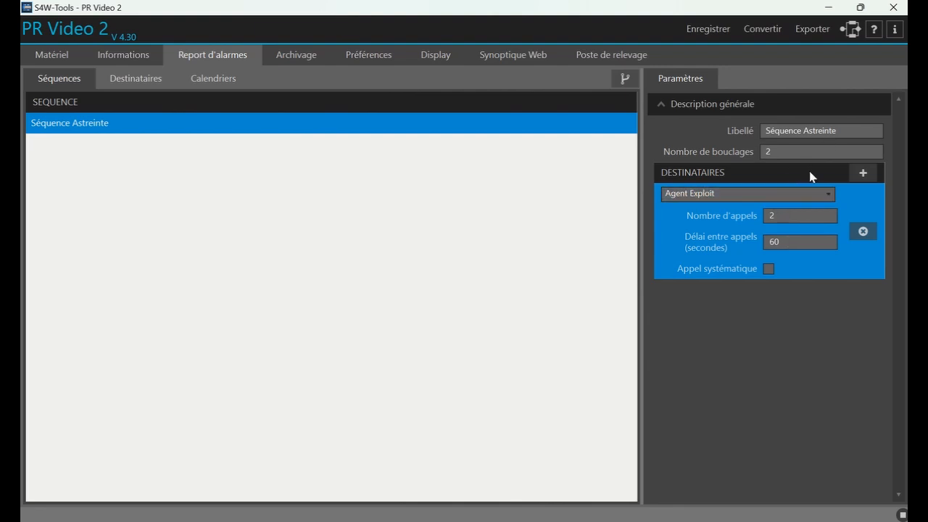
pyautogui.click(793, 245)
pyautogui.click(785, 245)
pyautogui.write('0')
# - Add Responsable Exploitation as the second recipient of Séquence Astreinte with a delay between calls of 600 seconds
pyautogui.click(872, 180)
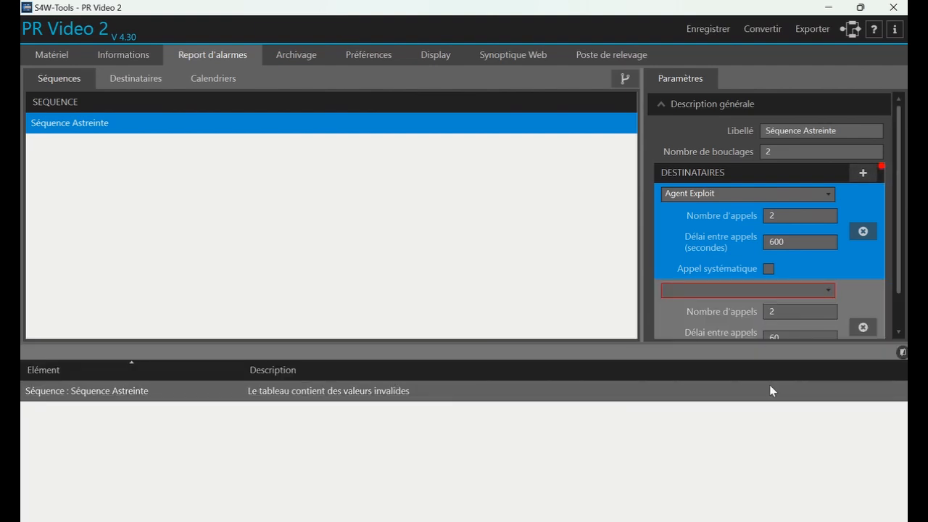
pyautogui.click(827, 291)
pyautogui.click(827, 292)
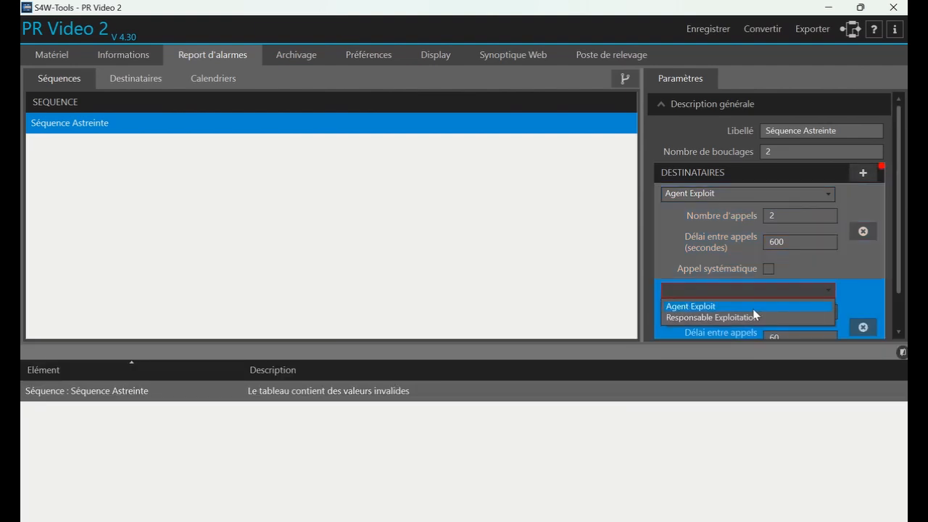
pyautogui.click(726, 317)
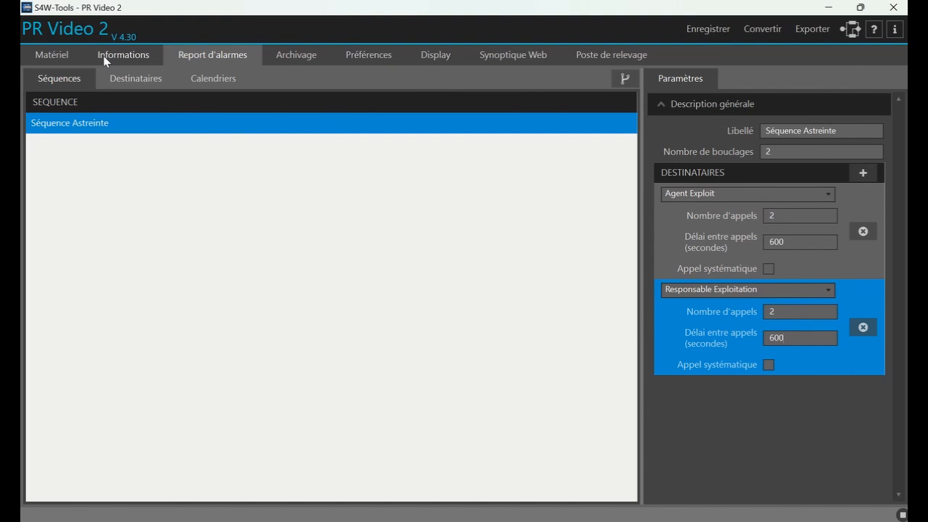
# - Enable alarm reporting for DI Defaut Pompe in the information list, using Séquence Astreinte on both appearance and disappearance
pyautogui.click(64, 57)
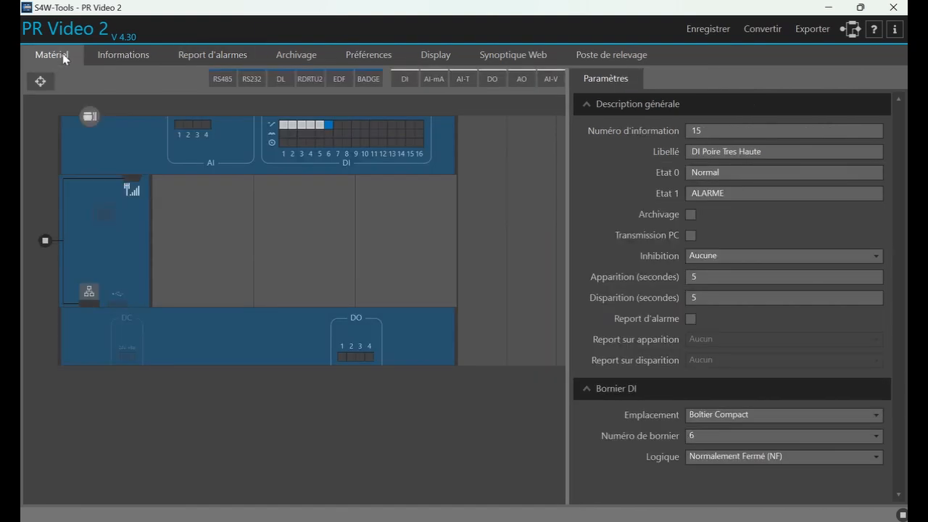
pyautogui.click(102, 55)
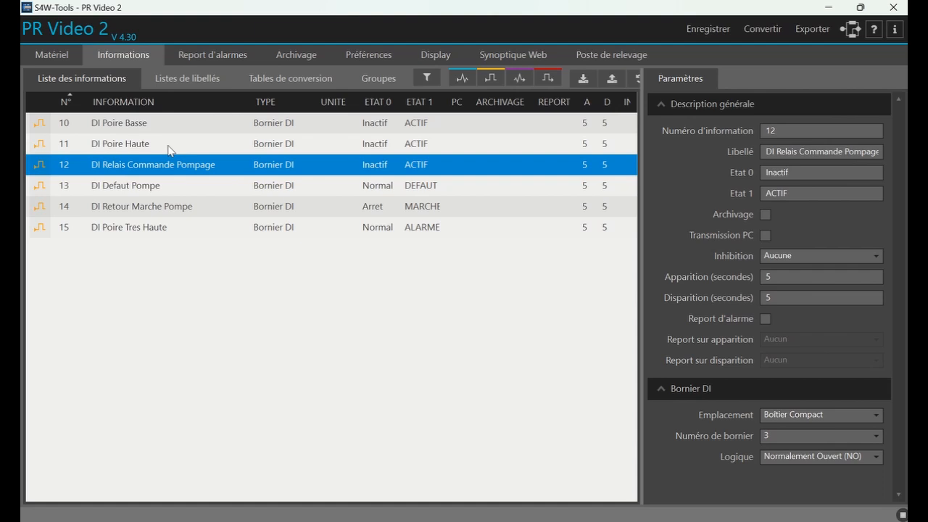
pyautogui.click(166, 192)
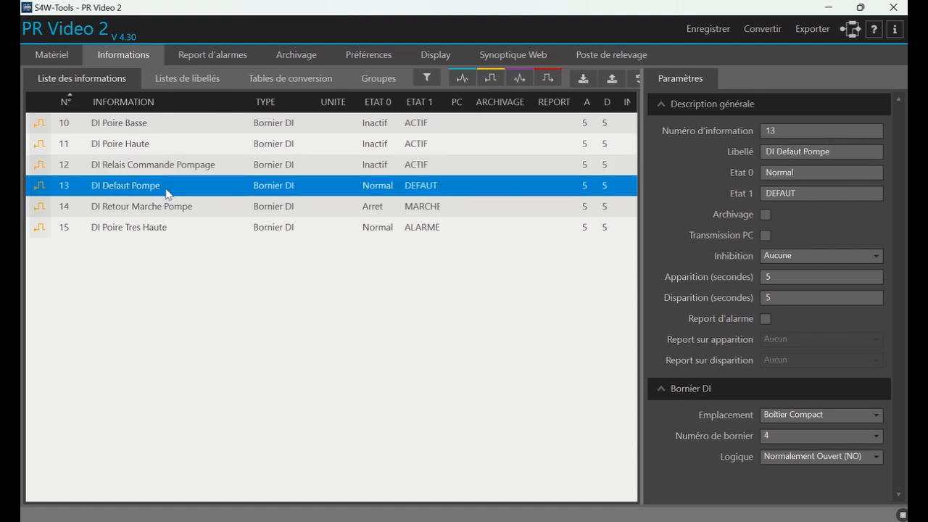
pyautogui.click(154, 231)
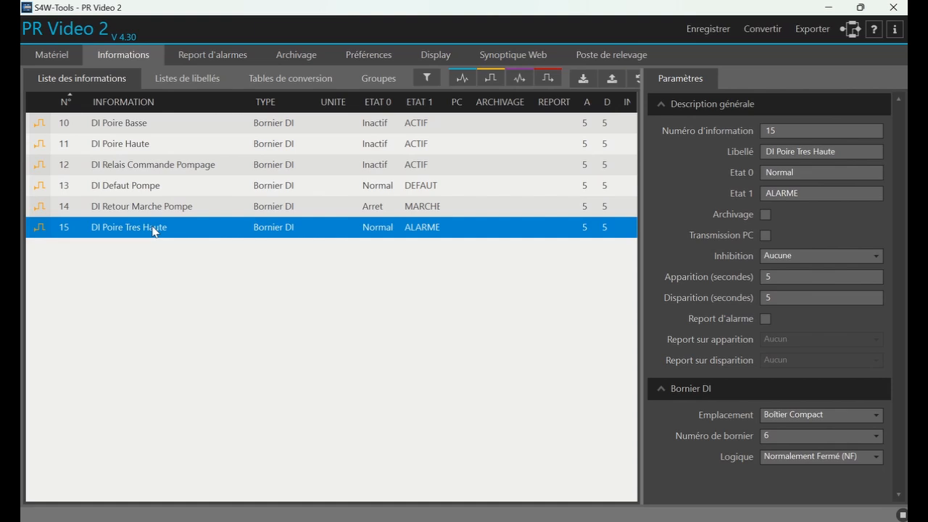
pyautogui.click(166, 191)
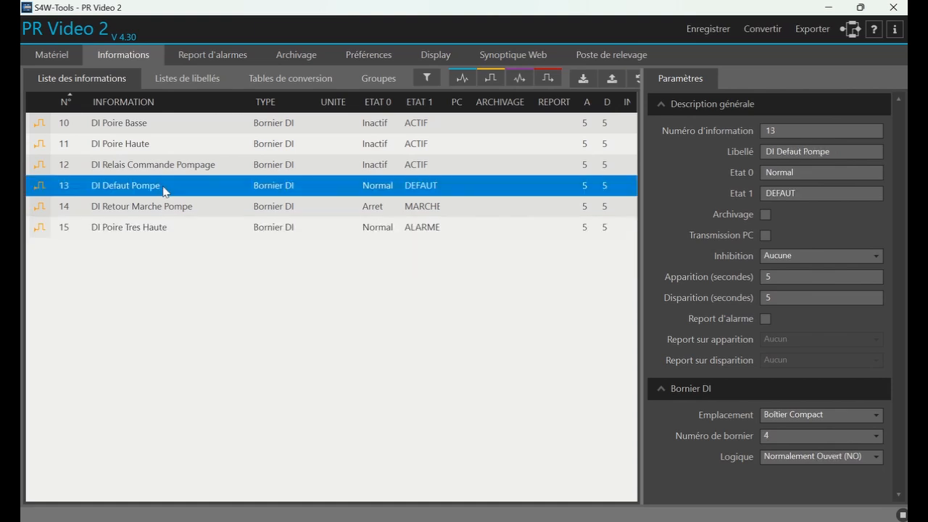
pyautogui.click(765, 319)
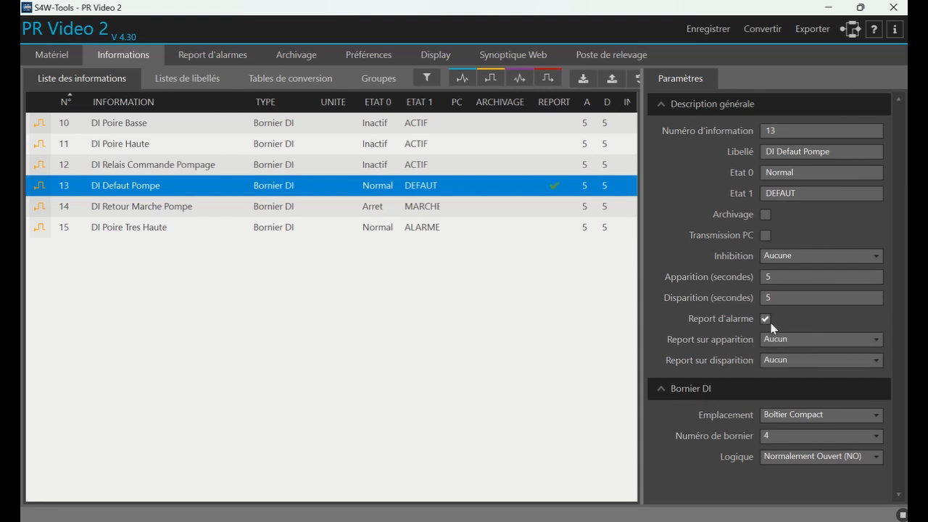
pyautogui.click(783, 340)
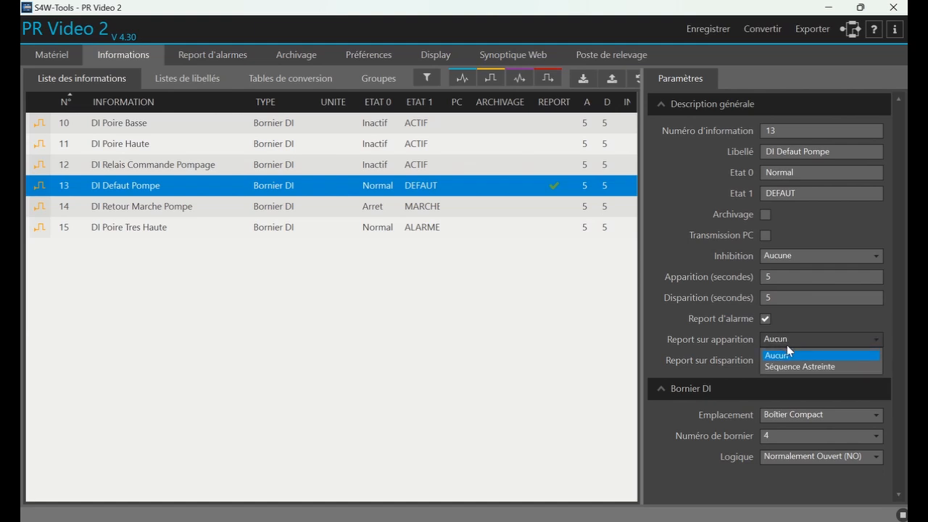
pyautogui.click(790, 366)
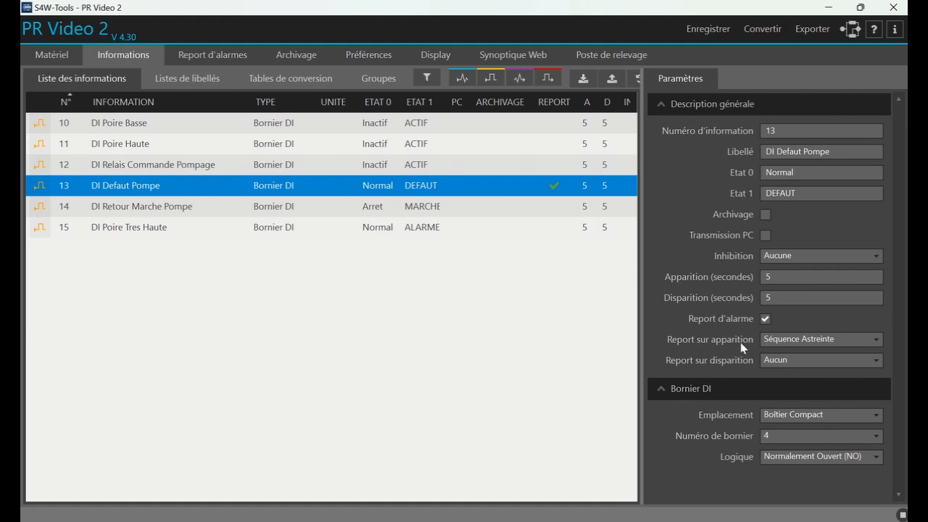
pyautogui.click(814, 364)
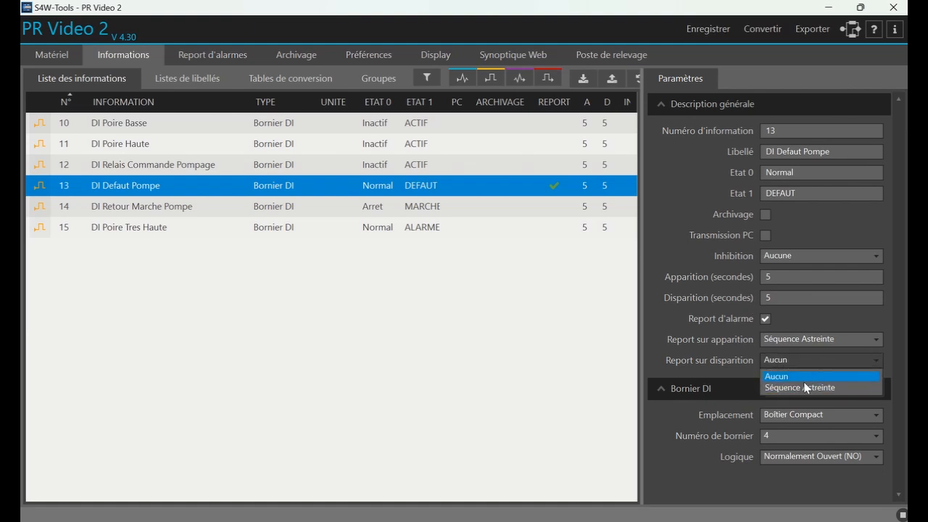
pyautogui.click(804, 389)
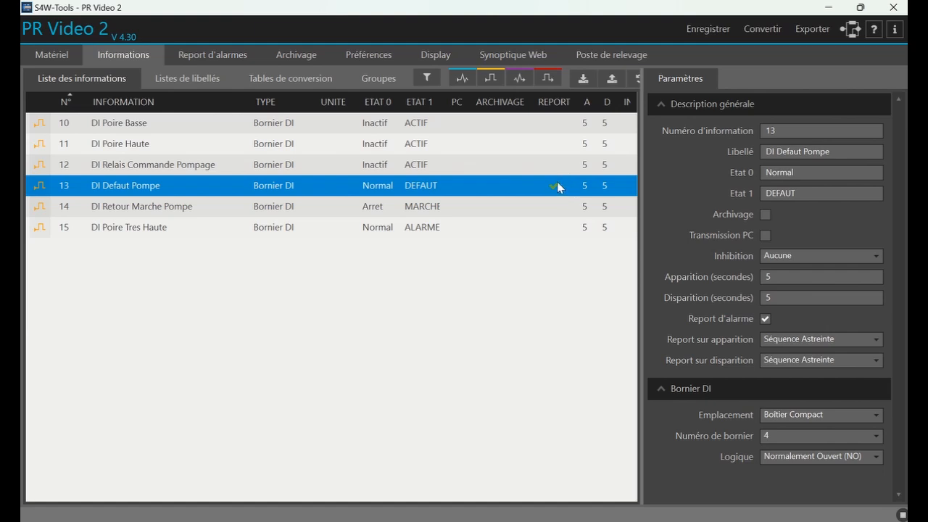
pyautogui.keyDown('ctrl'); pyautogui.click(119, 232); pyautogui.keyUp('ctrl')
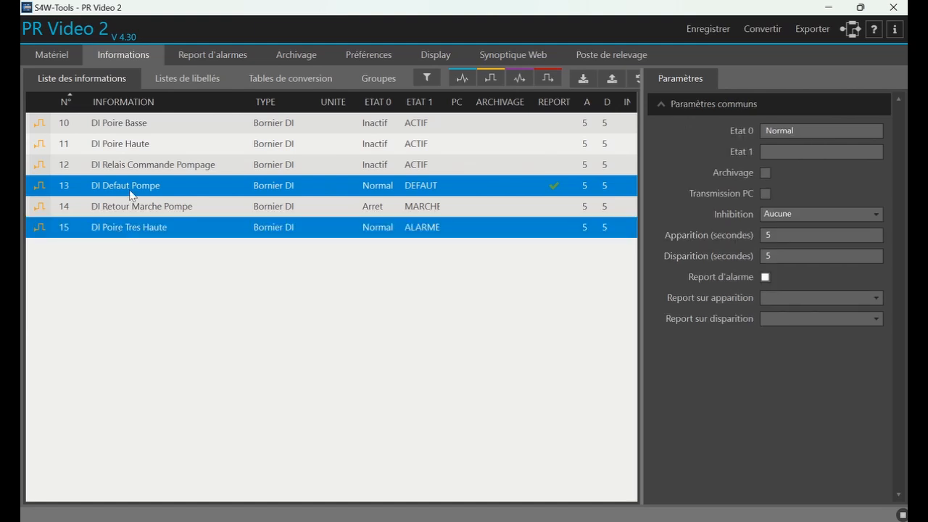
pyautogui.keyDown('ctrl'); pyautogui.click(132, 126); pyautogui.keyUp('ctrl')
pyautogui.keyDown('ctrl'); pyautogui.click(132, 147); pyautogui.keyUp('ctrl')
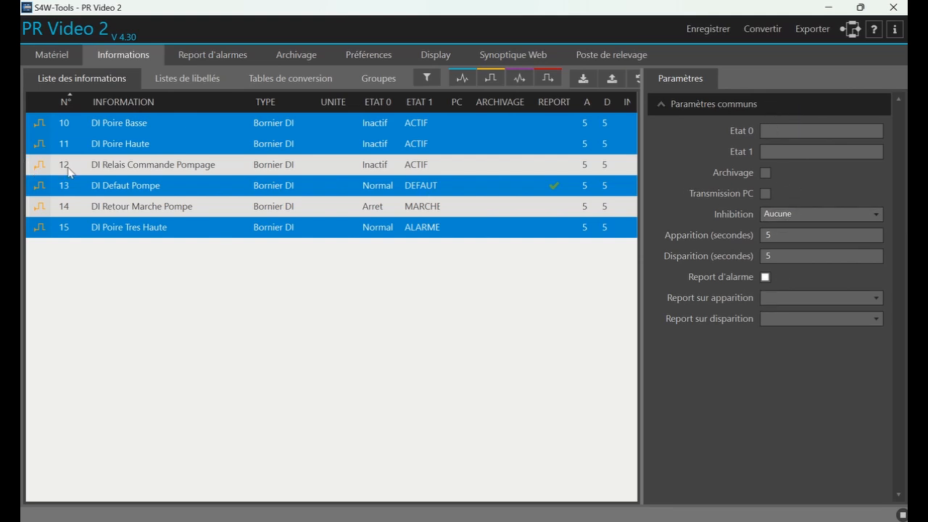
pyautogui.click(109, 125)
pyautogui.click(114, 147)
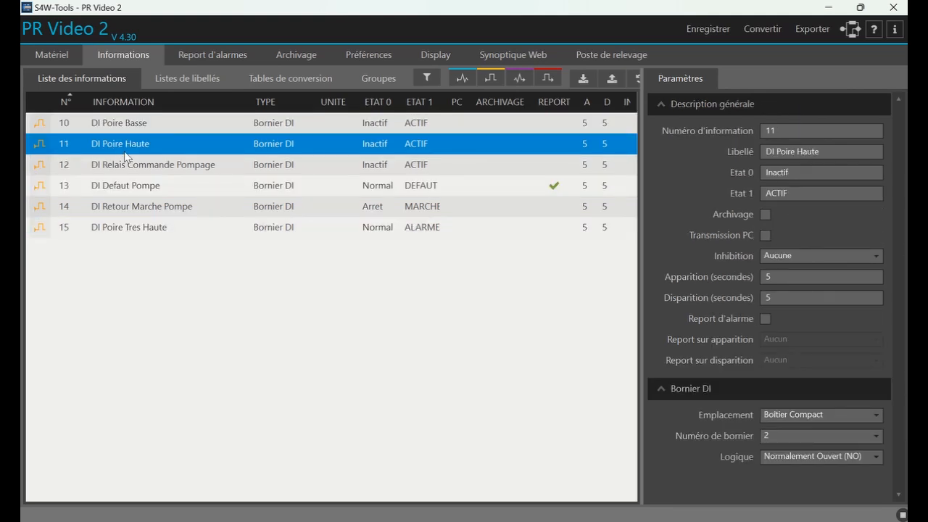
# - Enable alarm reporting jointly for DI Defaut Pompe and DI Poire Tres Haute, using Séquence Astreinte on appearance and disappearance
pyautogui.click(148, 189)
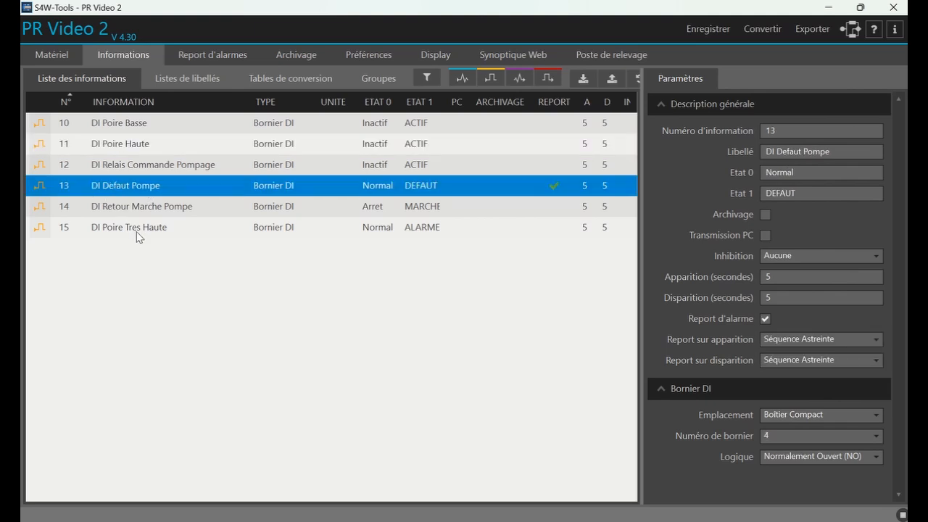
pyautogui.keyDown('ctrl'); pyautogui.click(138, 232); pyautogui.keyUp('ctrl')
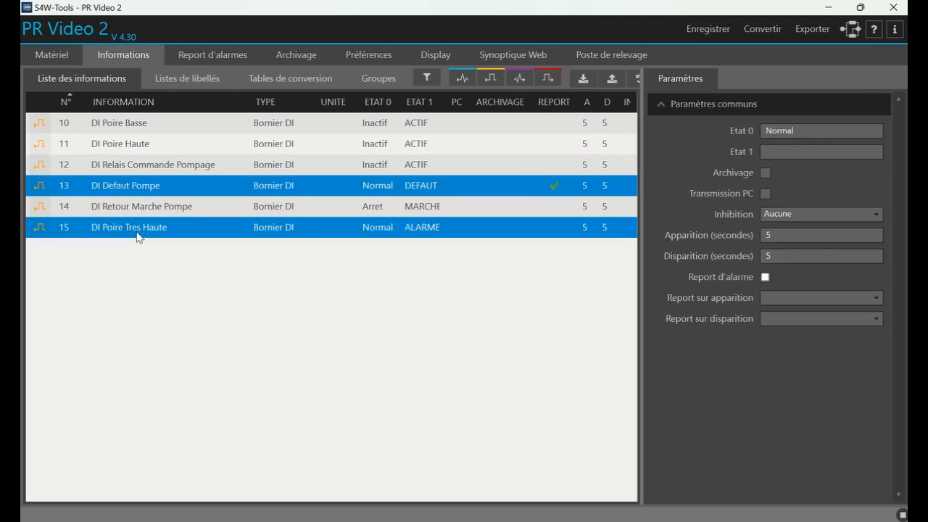
pyautogui.click(767, 279)
pyautogui.click(768, 281)
pyautogui.click(775, 298)
pyautogui.click(787, 325)
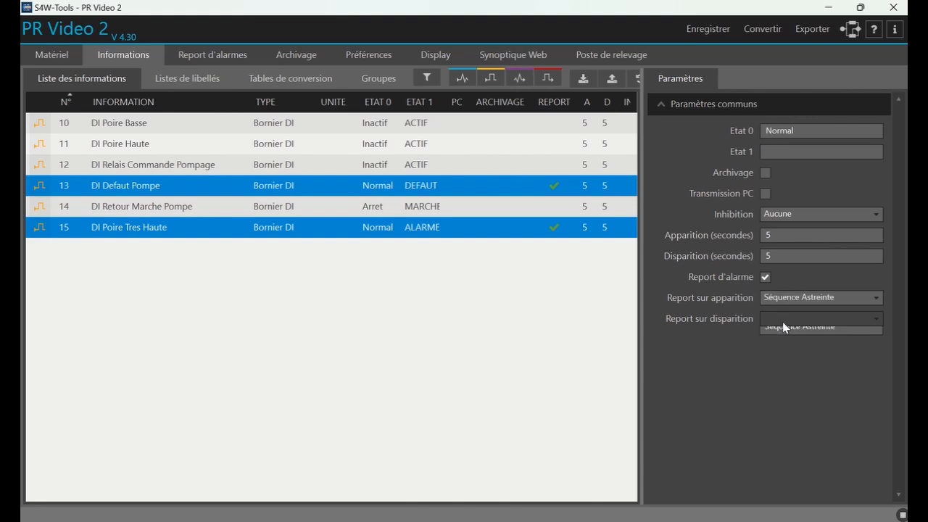
pyautogui.click(784, 320)
pyautogui.click(785, 345)
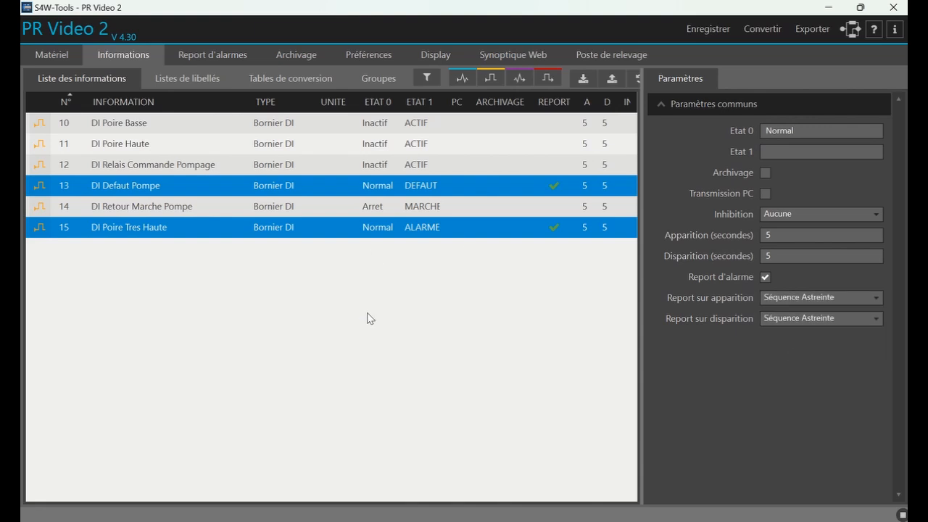
pyautogui.click(217, 228)
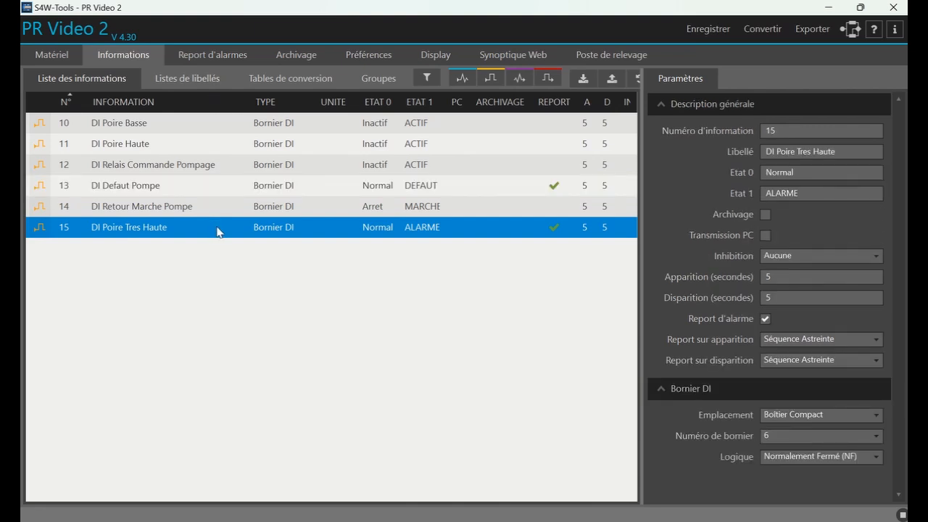
pyautogui.click(234, 187)
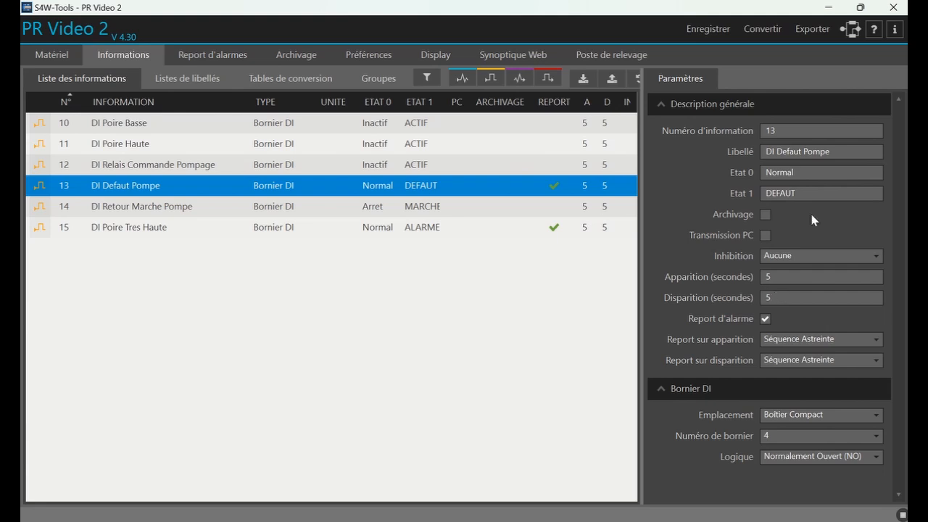
pyautogui.click(506, 167)
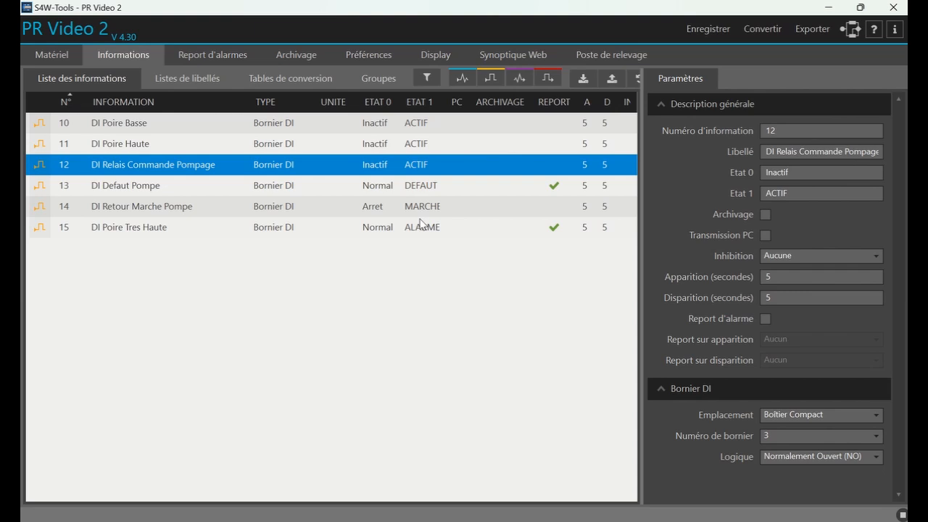
pyautogui.click(314, 231)
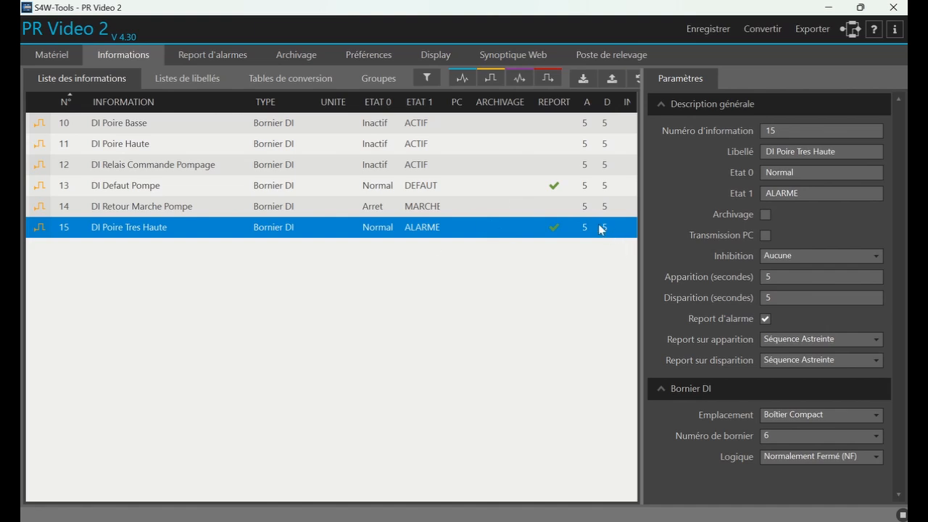
# - Set the Apparition and Disparition delays to 0 seconds for digital inputs 10 to 14 together
pyautogui.click(175, 211)
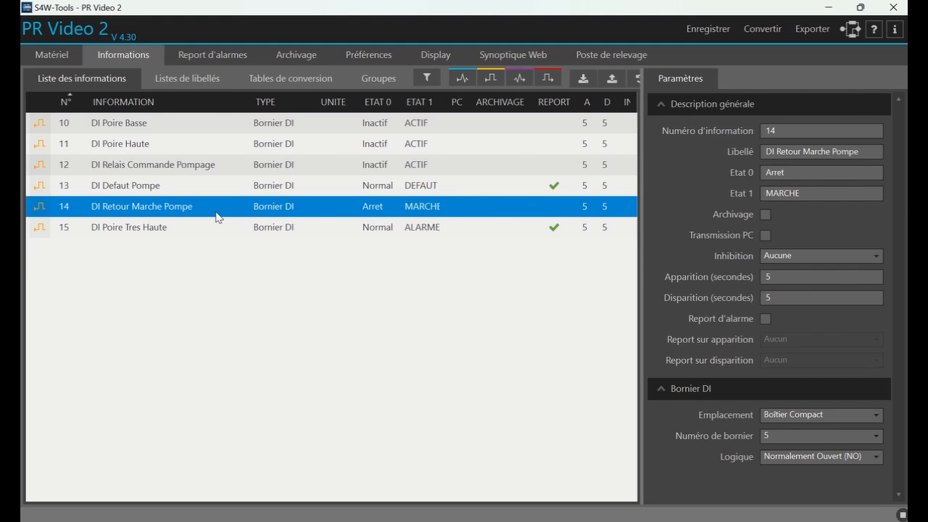
pyautogui.keyDown('shift'); pyautogui.click(114, 121); pyautogui.keyUp('shift')
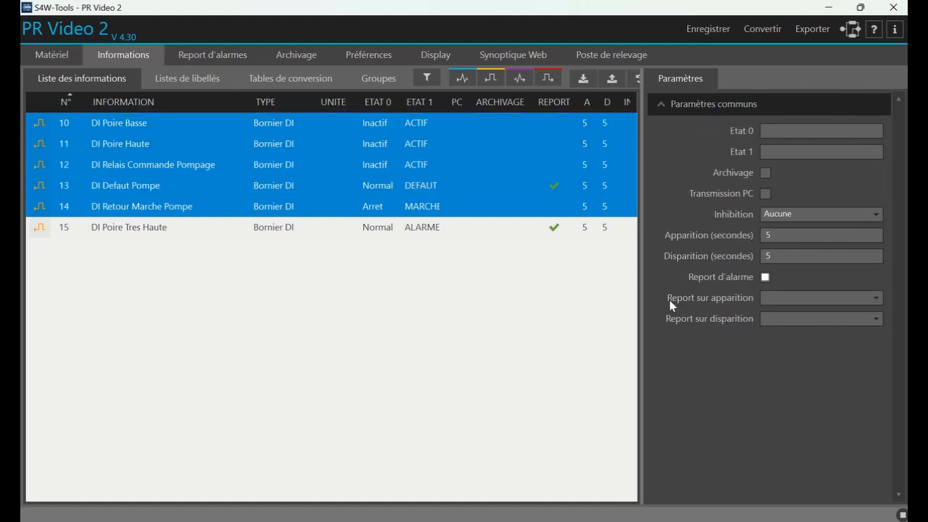
pyautogui.doubleClick(779, 240)
pyautogui.write('0')
pyautogui.click(797, 256)
pyautogui.moveTo(775, 255); pyautogui.dragTo(748, 258)
pyautogui.write('04')
pyautogui.press('BackSpace')
pyautogui.click(222, 161)
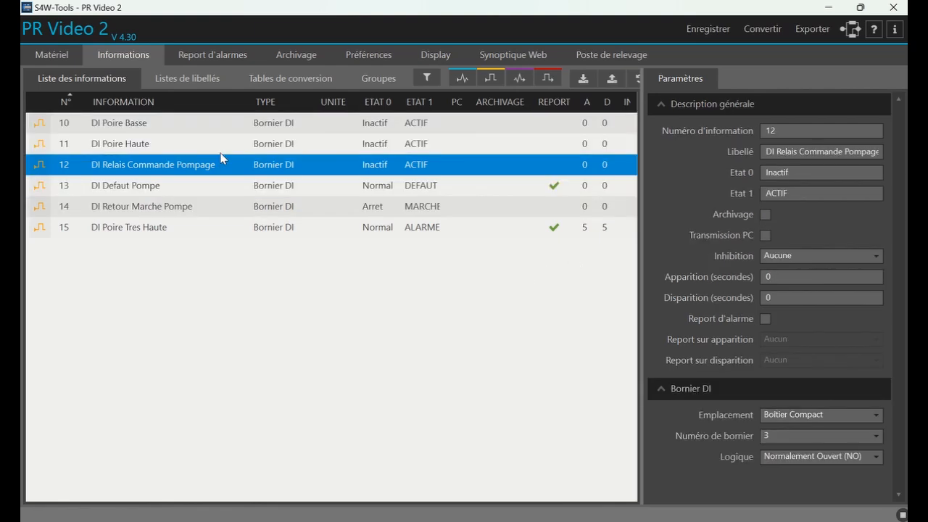
pyautogui.click(150, 127)
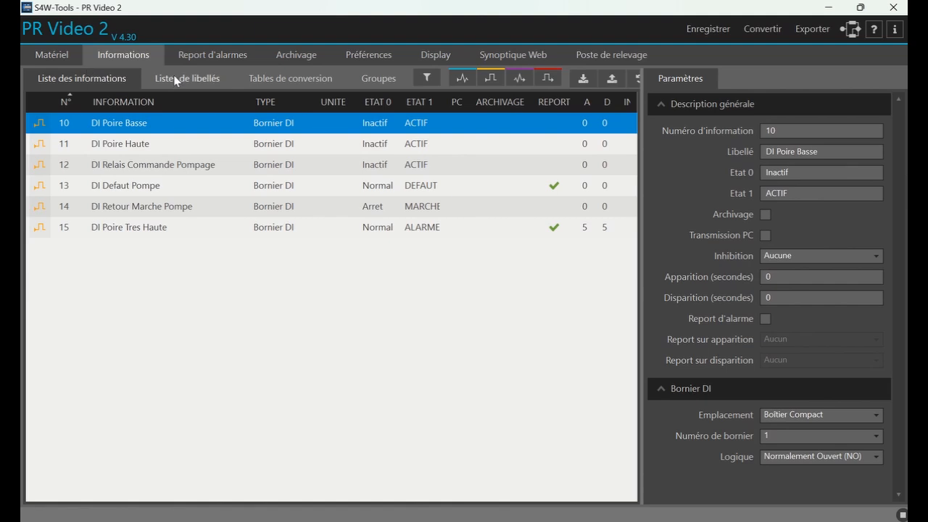
pyautogui.click(62, 58)
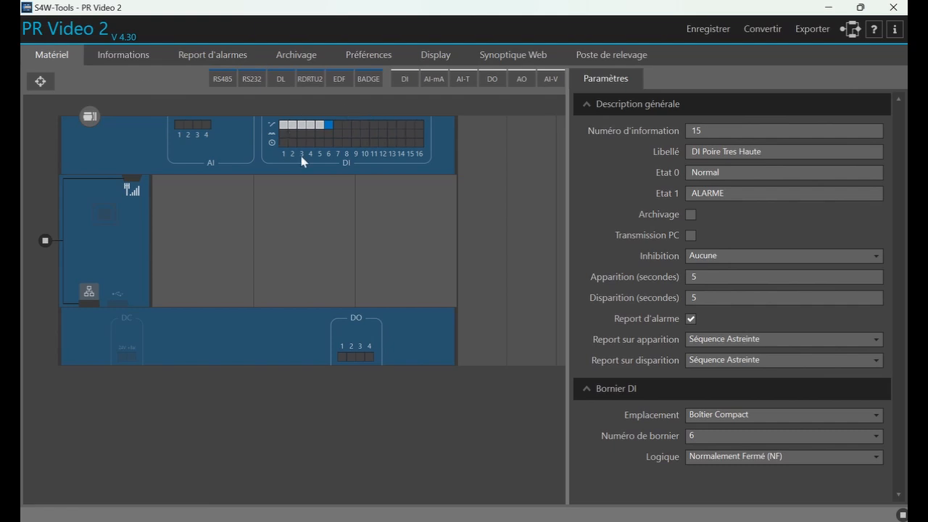
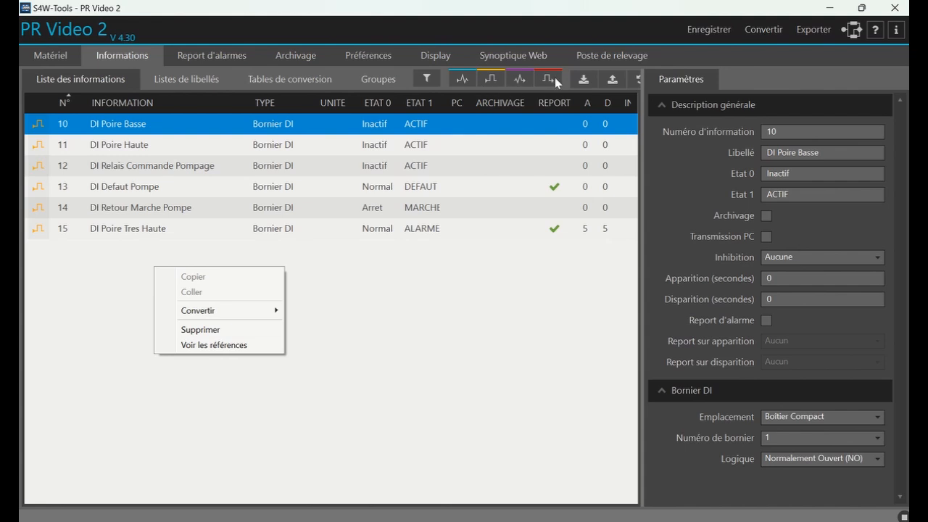
pyautogui.click(375, 321)
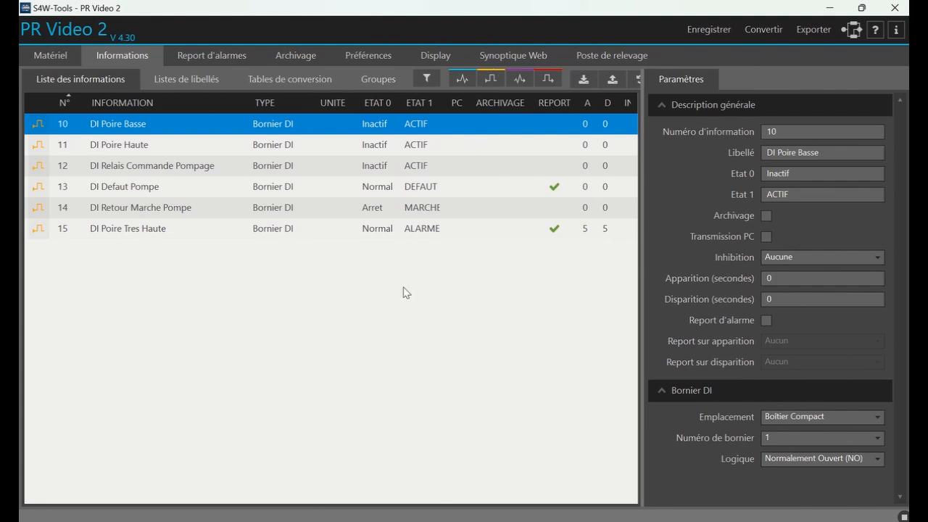
# - Add a new digital information of type Formule to the information list
pyautogui.click(490, 80)
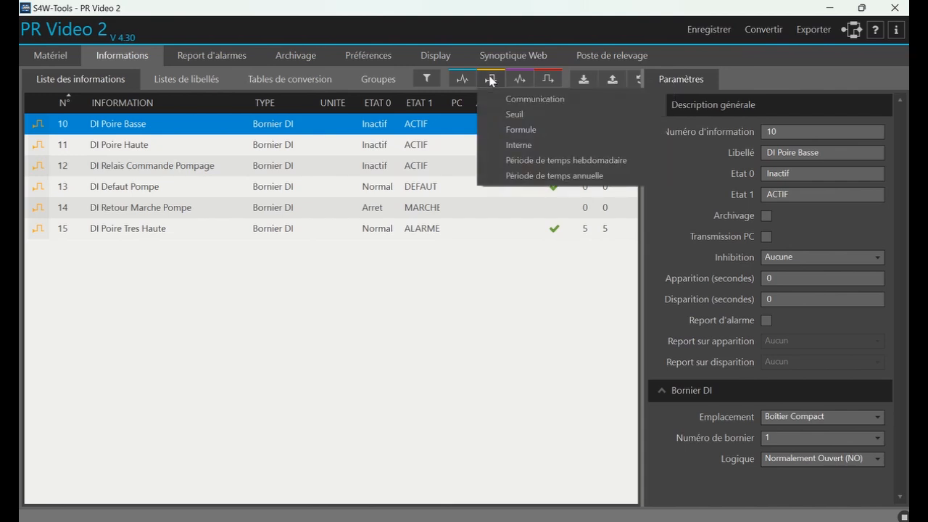
pyautogui.click(517, 130)
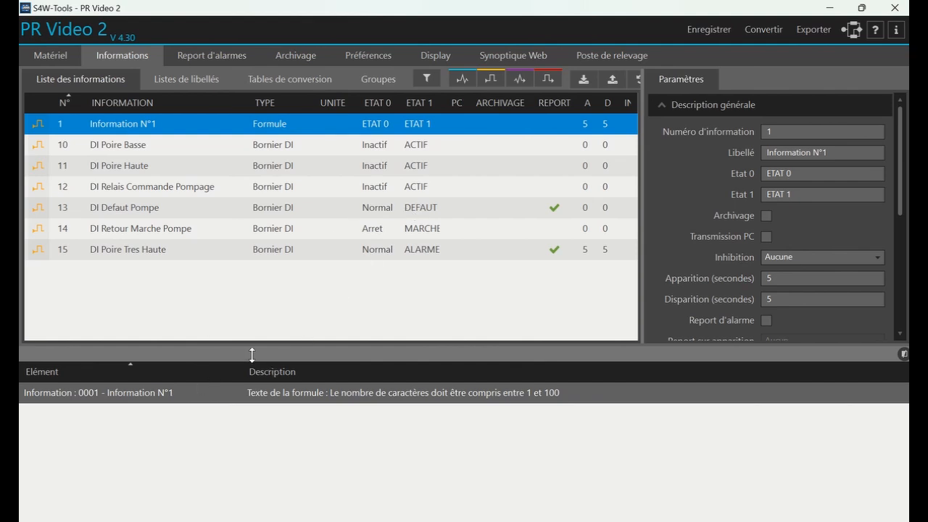
pyautogui.moveTo(252, 354); pyautogui.dragTo(250, 438)
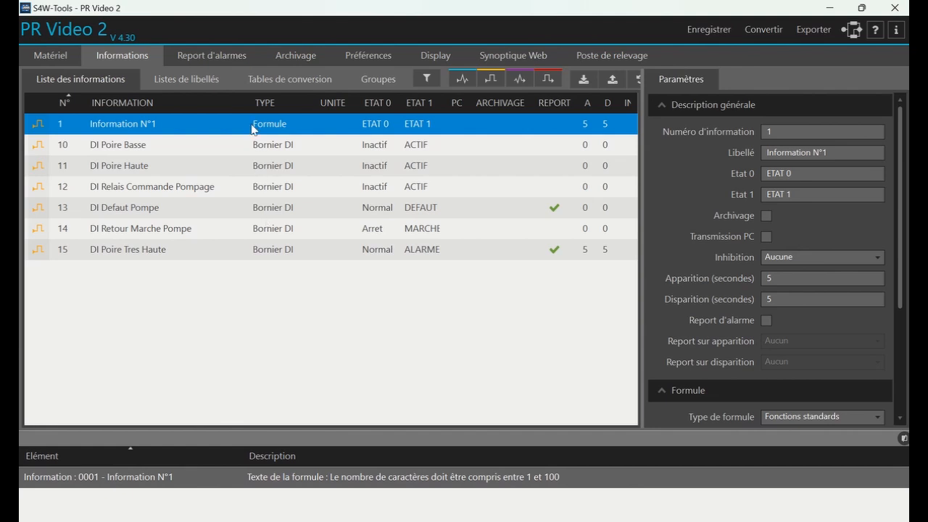
pyautogui.scroll(-3, 767, 323)
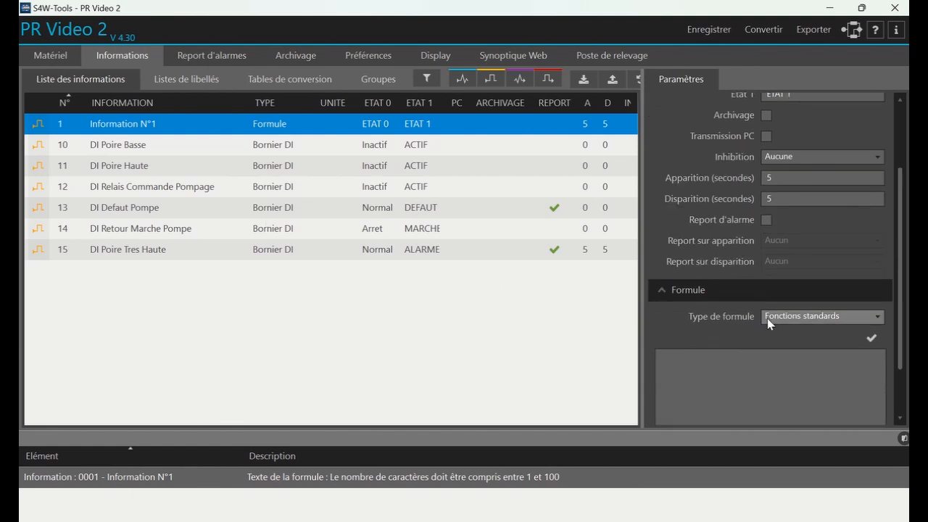
pyautogui.scroll(3, 800, 342)
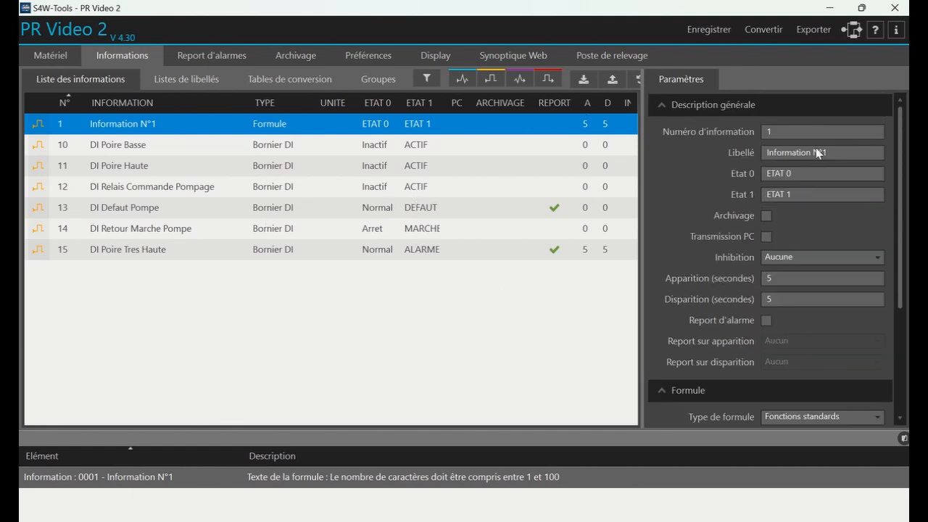
# - Label the new formula information Defaut Alimentation S4, with Etat 0 as Normal and Etat 1 as DEFAUT
pyautogui.moveTo(833, 152); pyautogui.dragTo(767, 153)
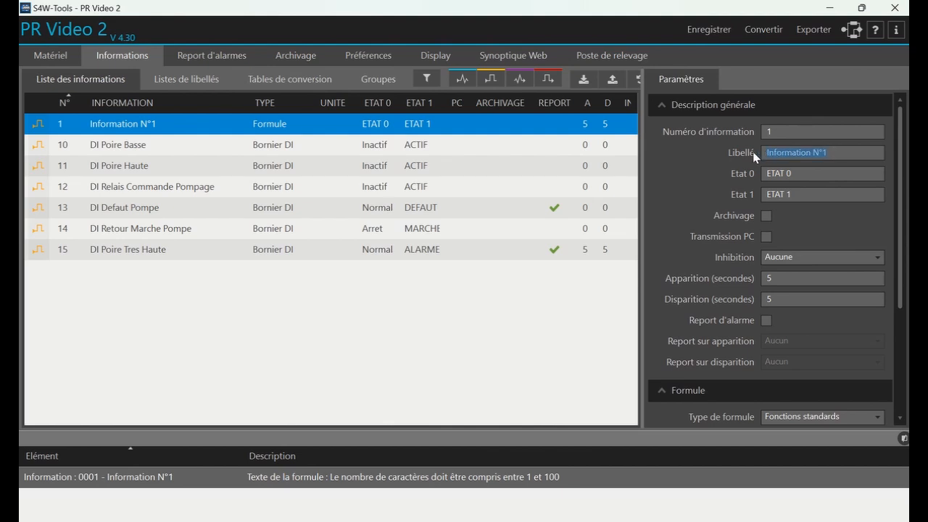
pyautogui.write('D')
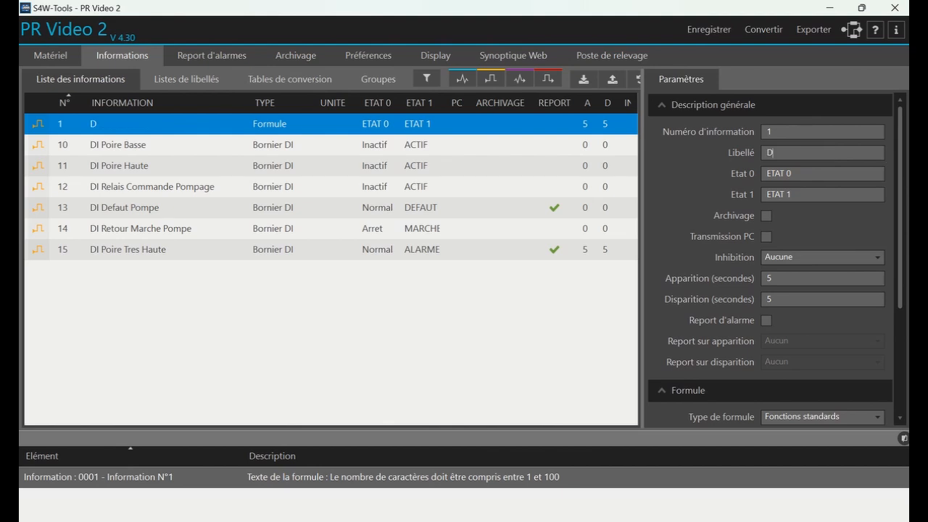
pyautogui.write('efaut Alimentat')
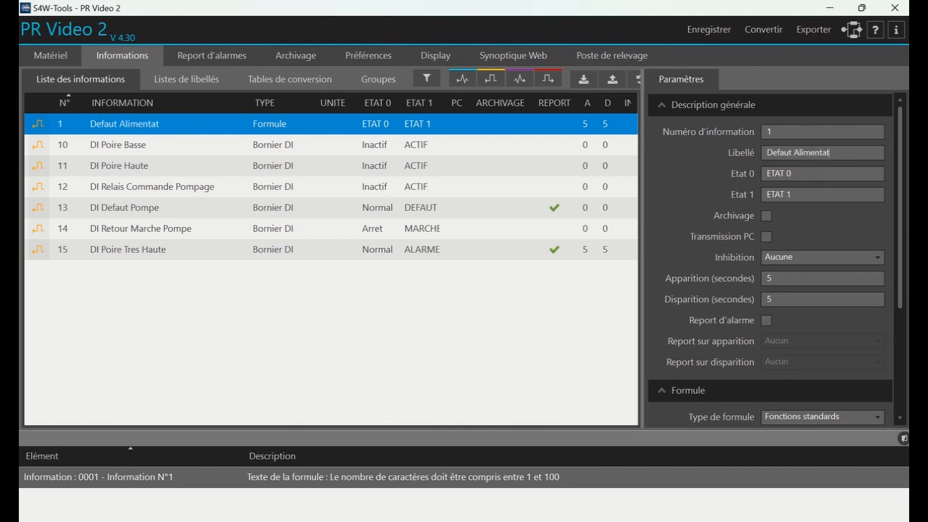
pyautogui.write('ion S4')
pyautogui.press('Tab')
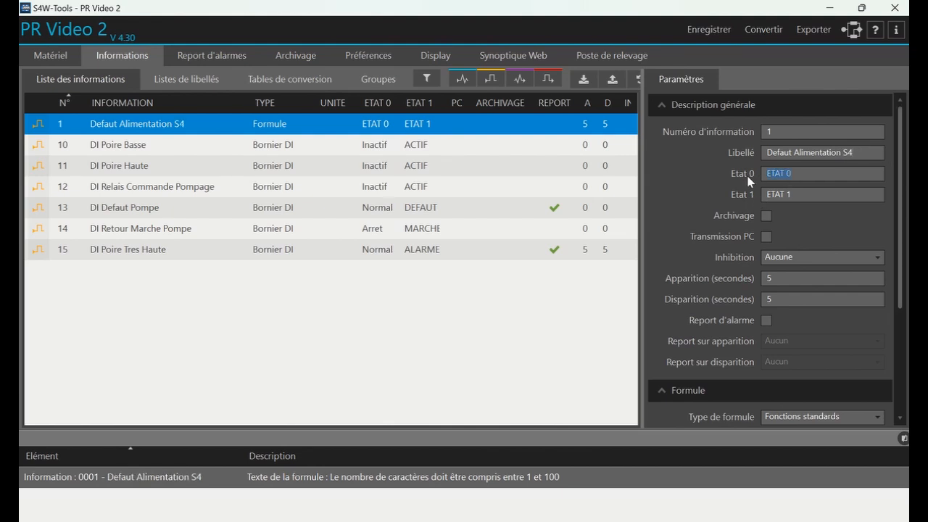
pyautogui.write('Normal')
pyautogui.press('Tab')
pyautogui.write('DEFAUT')
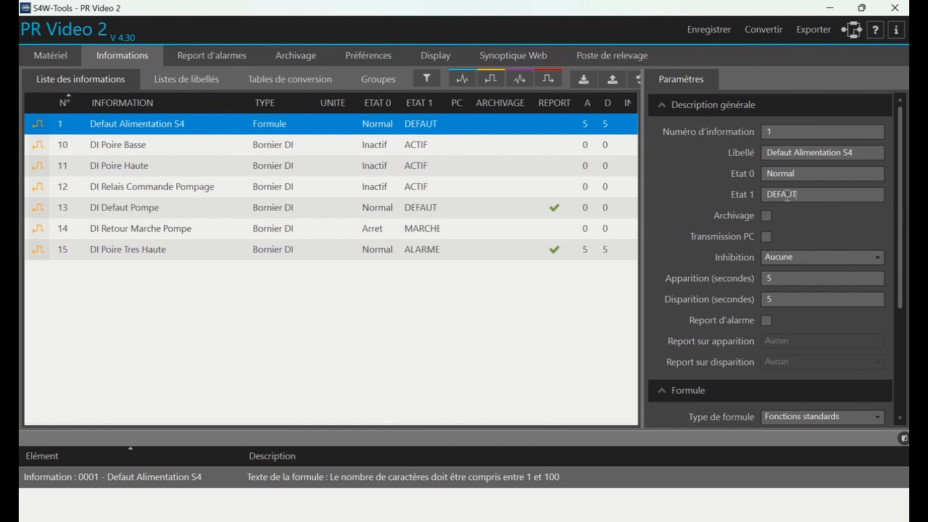
# - Set the formula type to Indicateur interne with the indicator Défaut alimentation externe Vext, and save the configuration
pyautogui.scroll(-2, 778, 212)
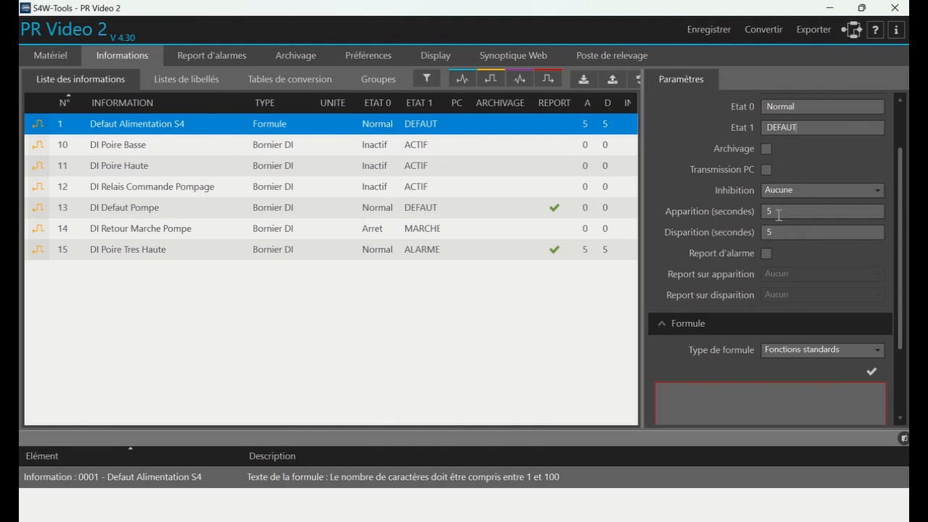
pyautogui.scroll(-2, 812, 338)
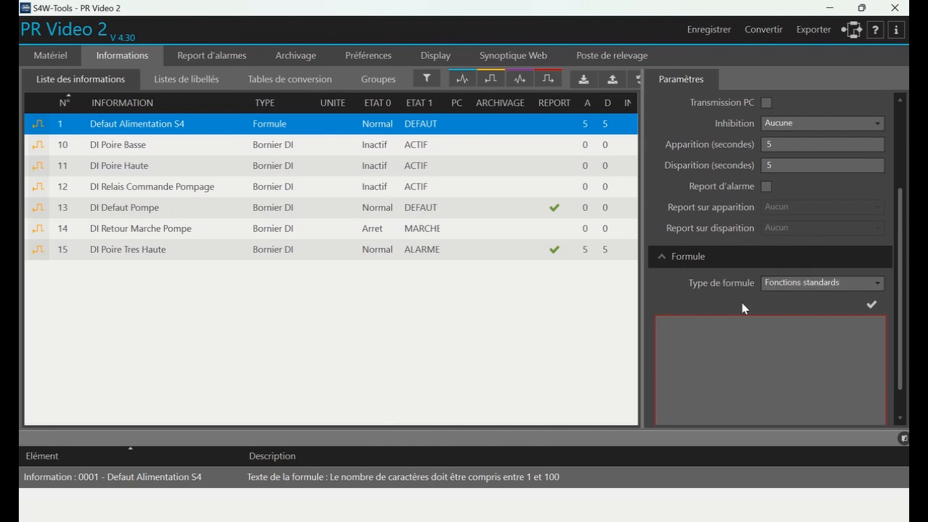
pyautogui.click(721, 348)
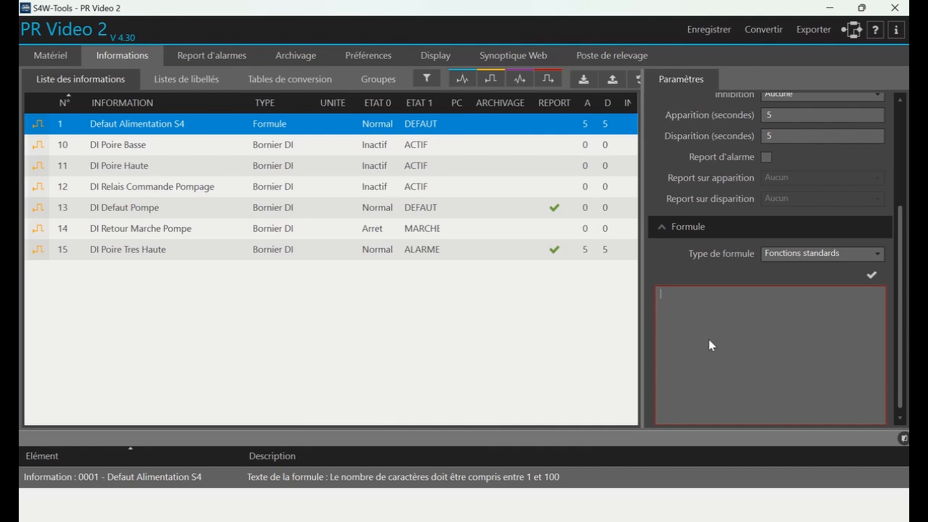
pyautogui.click(881, 258)
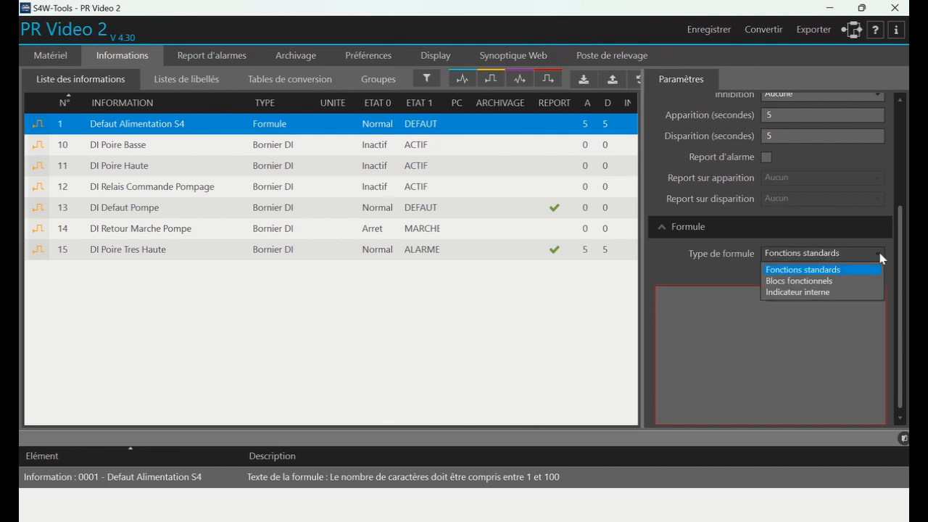
pyautogui.click(825, 292)
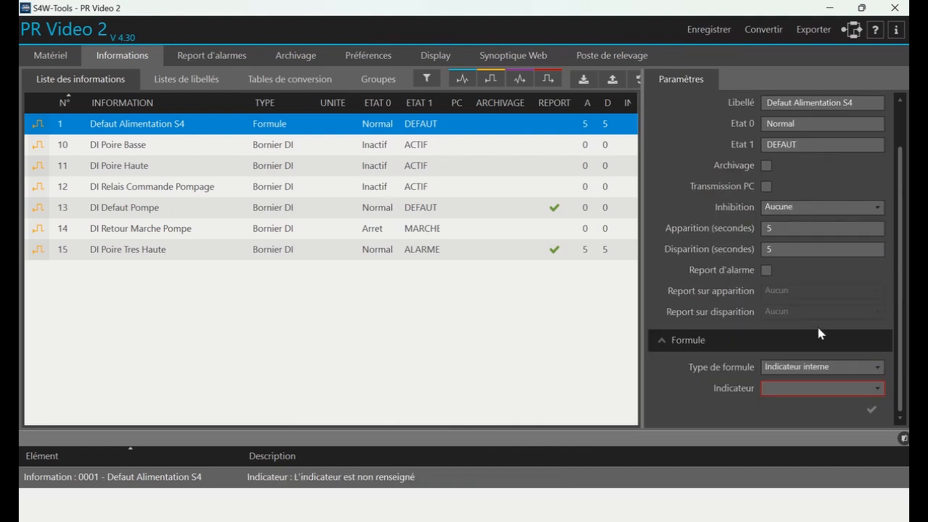
pyautogui.click(878, 388)
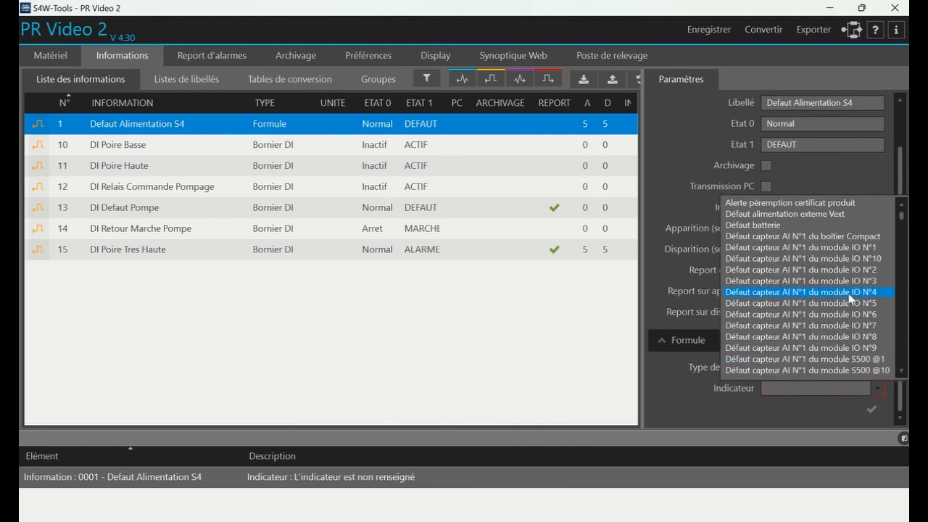
pyautogui.scroll(1, 850, 298)
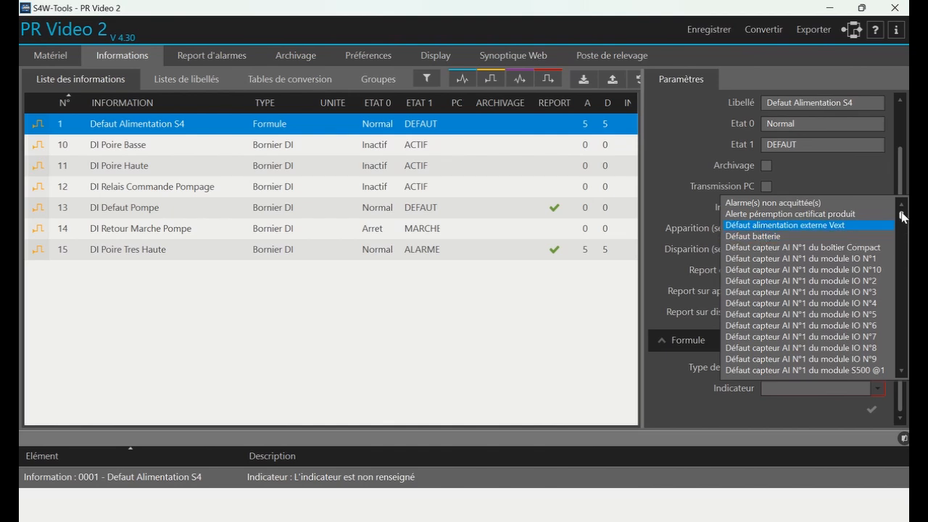
pyautogui.moveTo(903, 216)
pyautogui.mouseDown()
pyautogui.moveTo(902, 364)
pyautogui.moveTo(903, 215)
pyautogui.mouseUp()
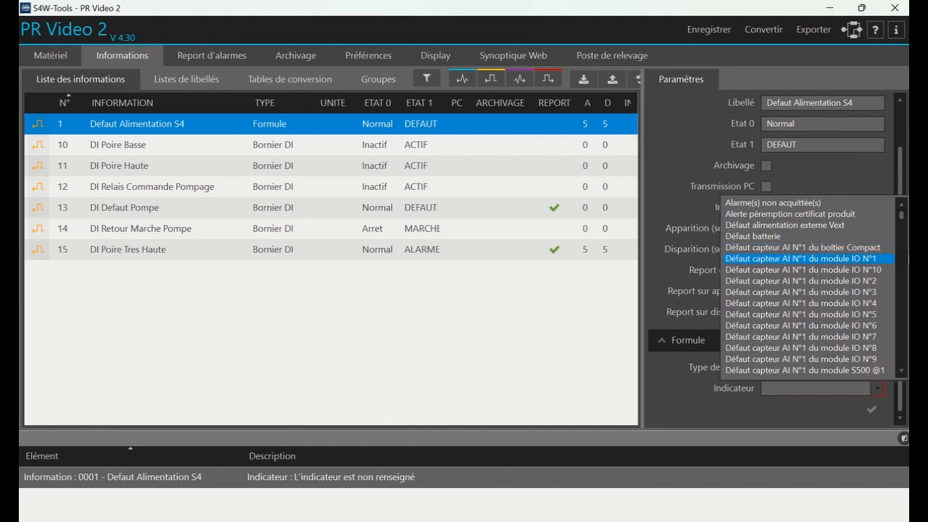
pyautogui.moveTo(902, 215)
pyautogui.mouseDown()
pyautogui.moveTo(901, 259)
pyautogui.moveTo(905, 215)
pyautogui.mouseUp()
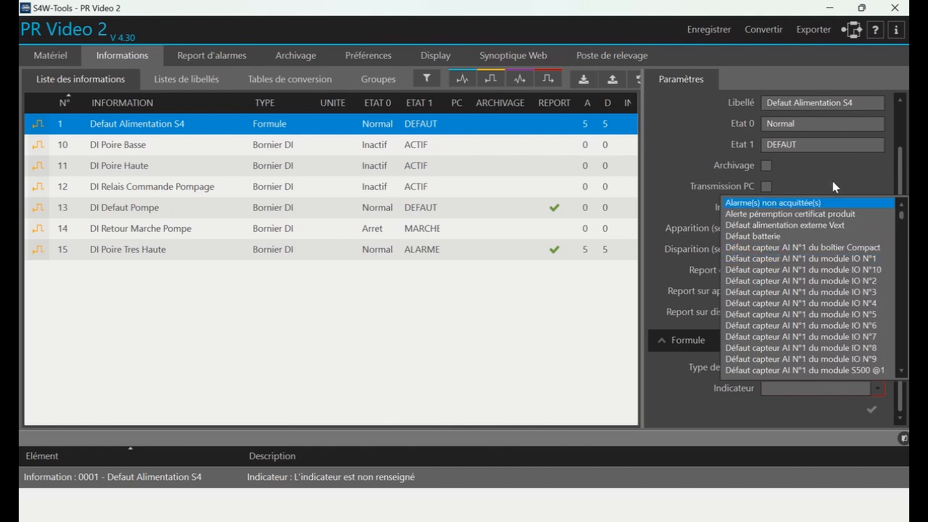
pyautogui.click(809, 228)
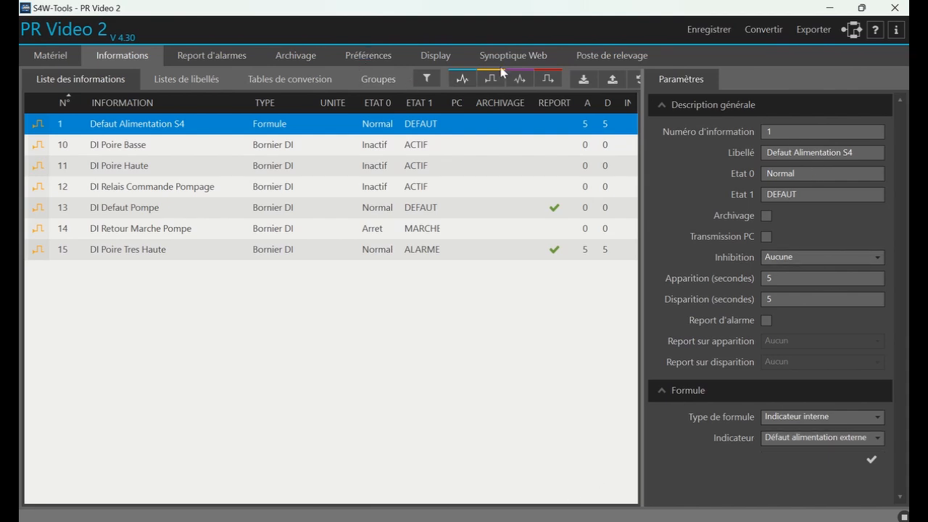
pyautogui.click(695, 31)
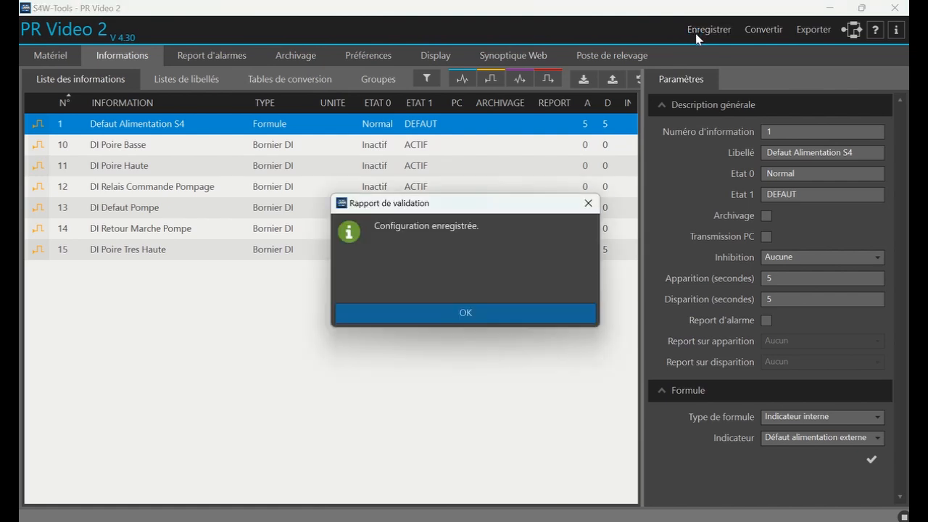
pyautogui.click(491, 323)
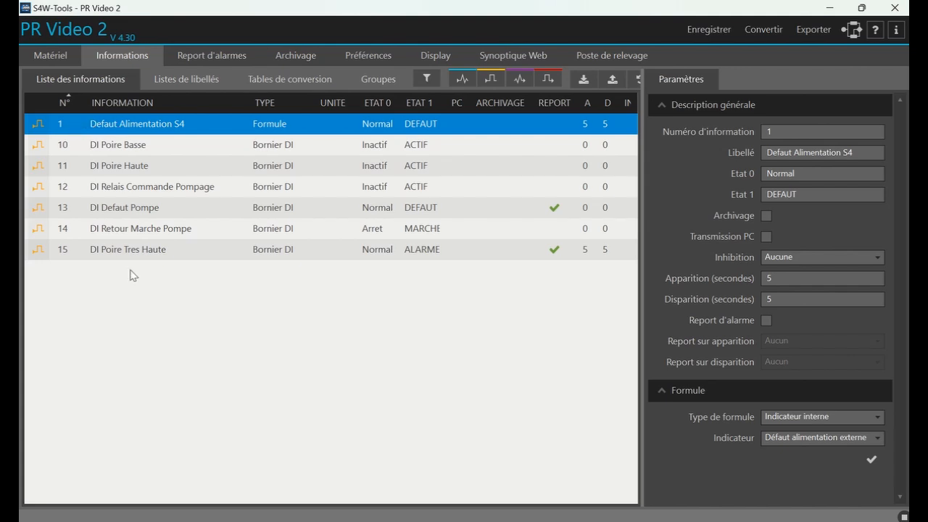
# - Duplicate the Defaut Alimentation S4 information in the list by copying and pasting it
pyautogui.rightClick(90, 122)
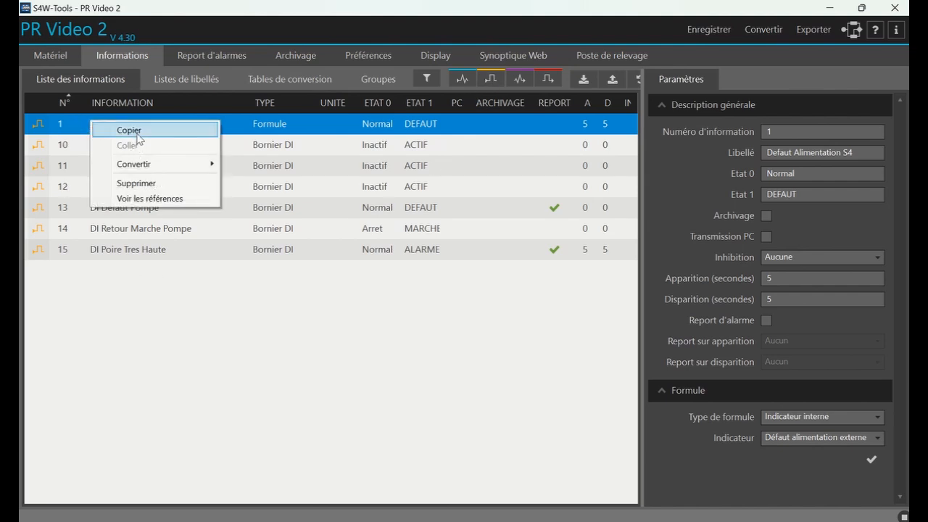
pyautogui.click(134, 131)
pyautogui.rightClick(199, 304)
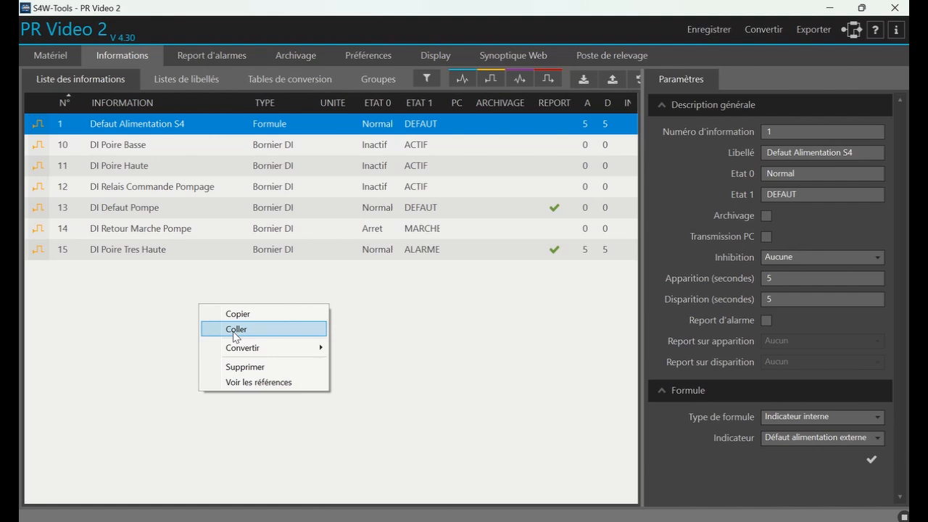
pyautogui.click(233, 330)
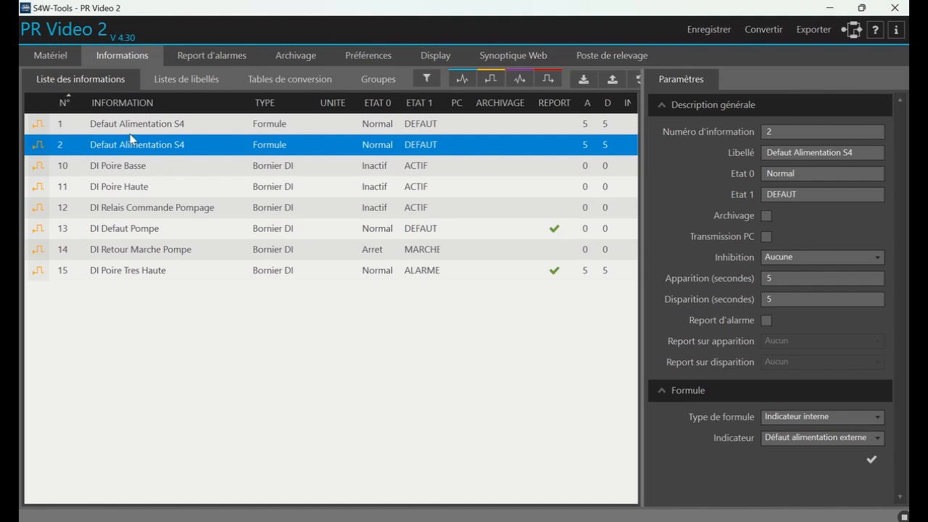
# - Try giving the duplicated Defaut Alimentation S4 the information number 1, and set the number back to 2
pyautogui.doubleClick(776, 131)
pyautogui.write('1')
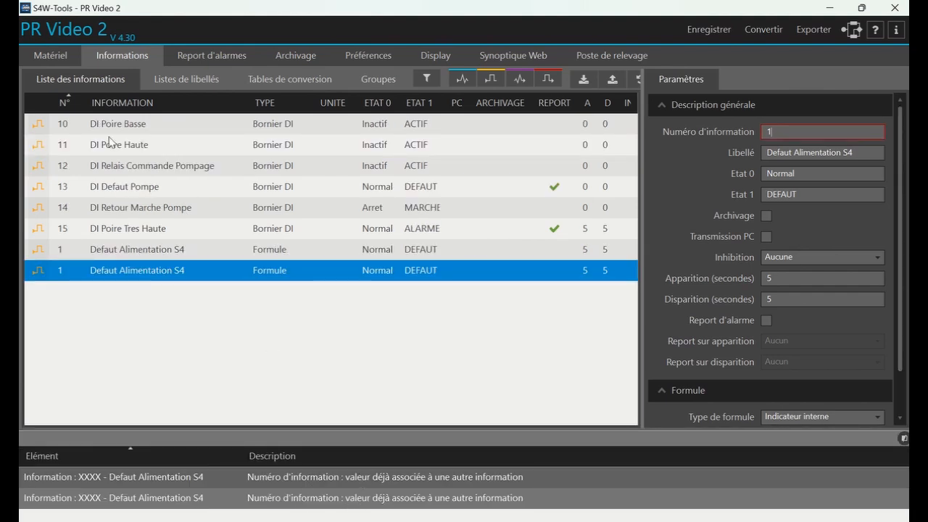
pyautogui.click(121, 254)
pyautogui.click(121, 272)
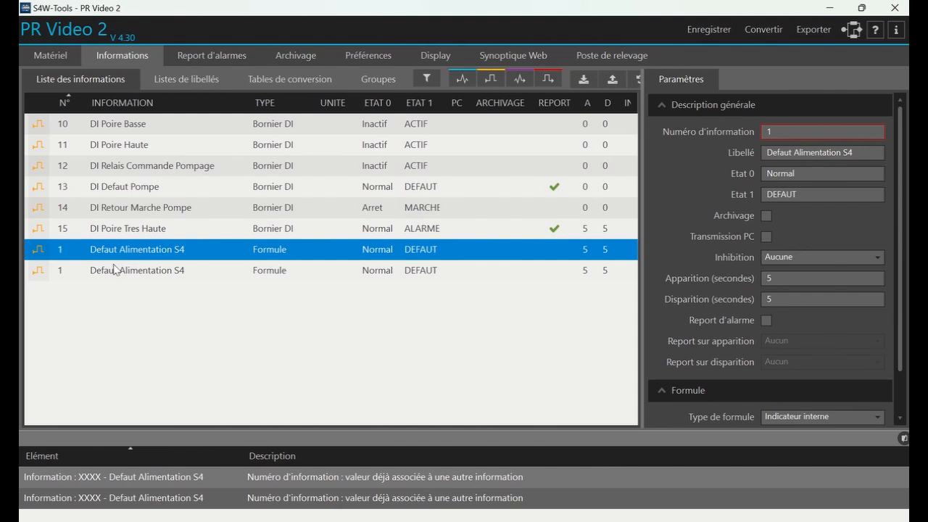
pyautogui.click(786, 136)
pyautogui.doubleClick(787, 135)
pyautogui.write('2')
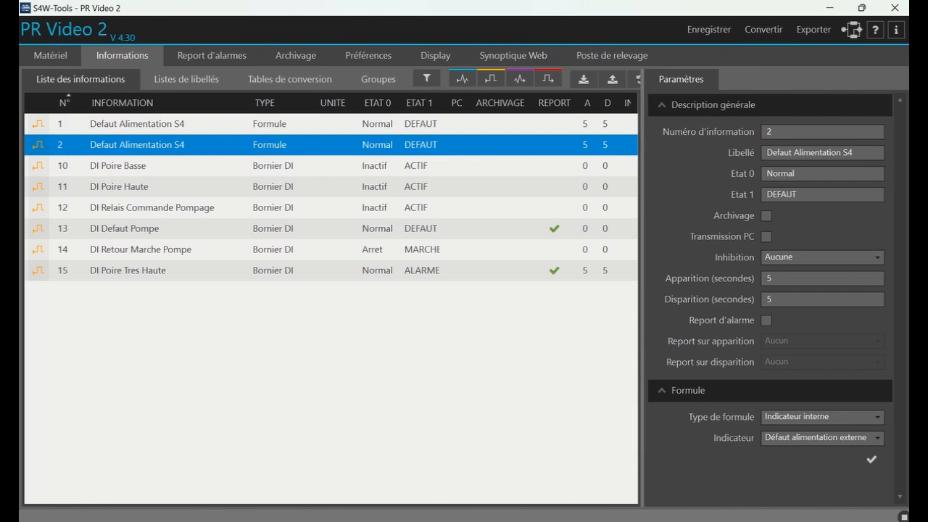
# - Rename the label of information number 2 to Defaut Batterie Sofrel
pyautogui.moveTo(864, 152); pyautogui.dragTo(770, 149)
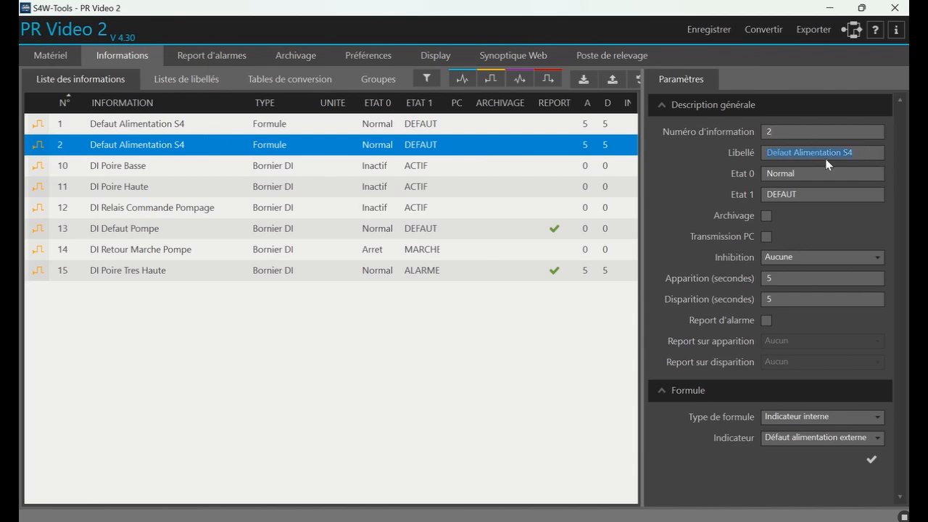
pyautogui.moveTo(855, 152); pyautogui.dragTo(796, 158)
pyautogui.write('Ba')
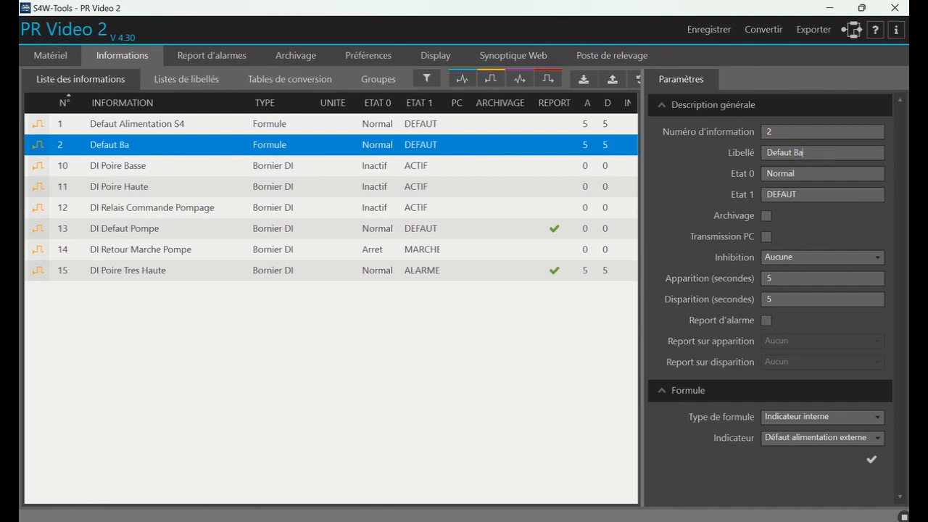
pyautogui.write('tterie Sofrel')
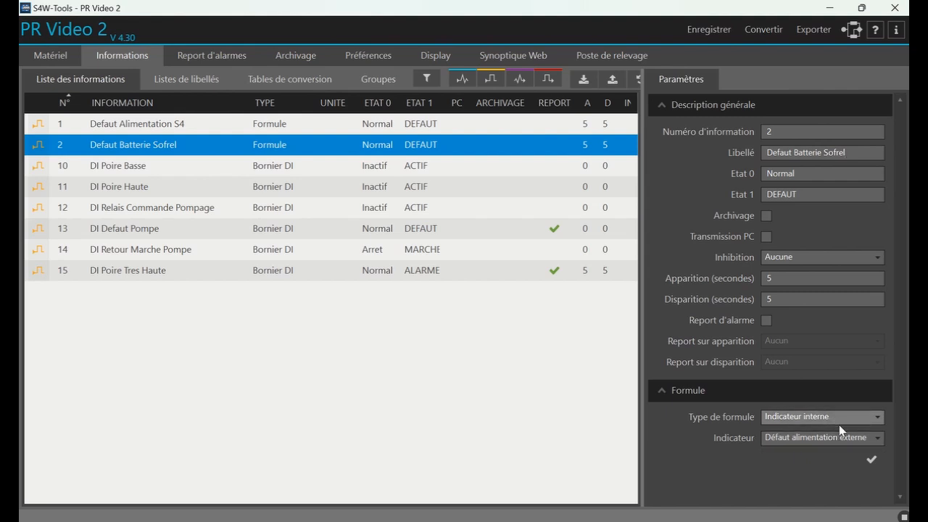
# - Set the indicator of Defaut Batterie Sofrel to Défaut batterie and save the configuration
pyautogui.click(861, 438)
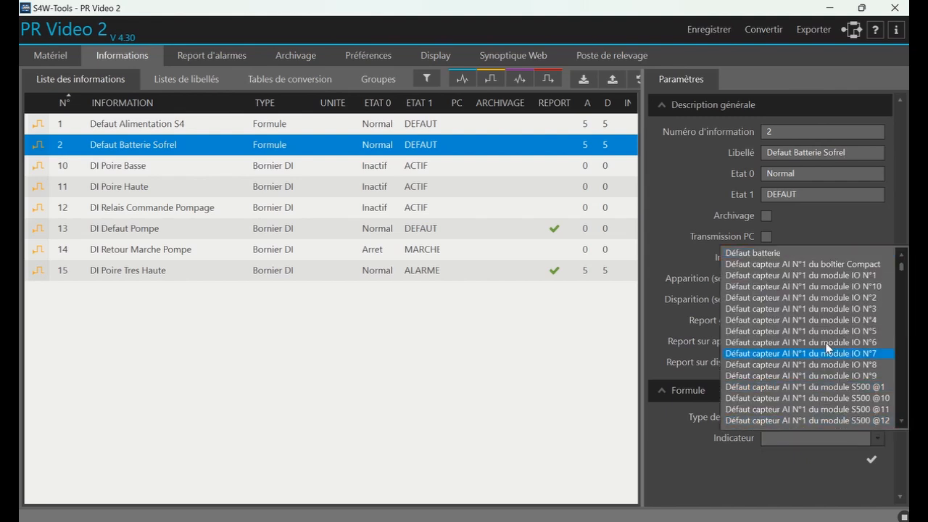
pyautogui.click(770, 257)
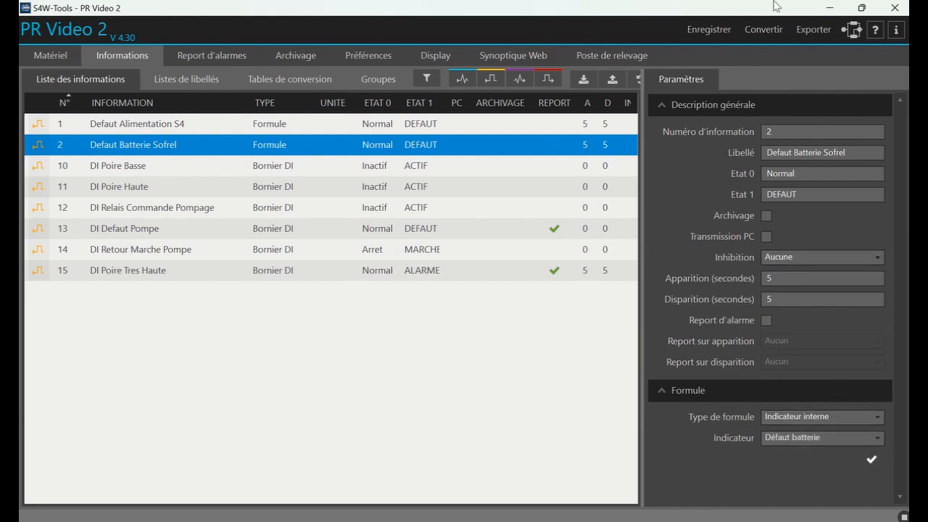
pyautogui.click(697, 27)
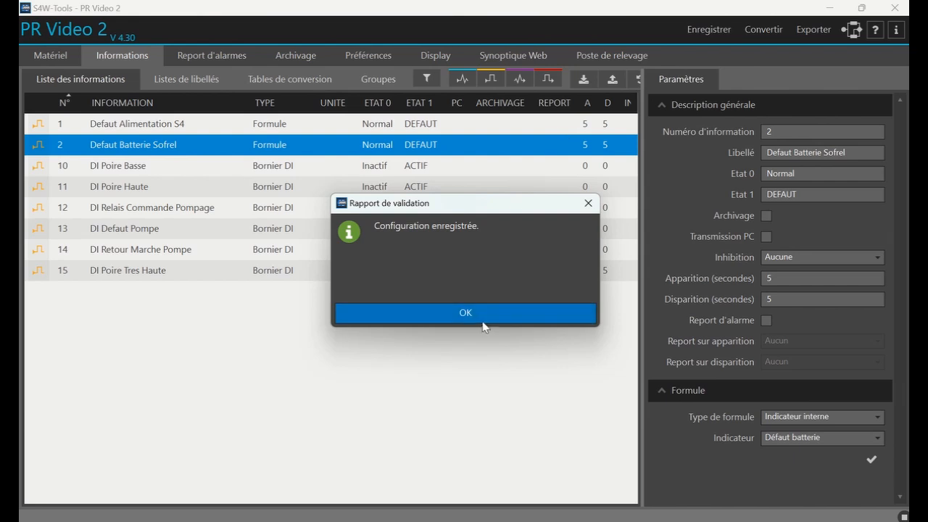
pyautogui.click(483, 327)
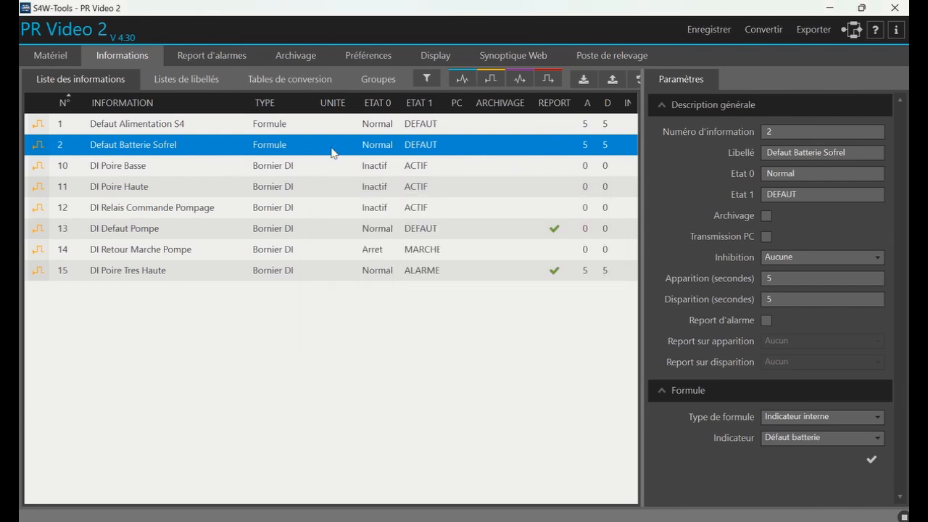
# - Set both the Apparition and Disparition delays to 0 seconds for Defaut Alimentation S4 and Defaut Batterie Sofrel together
pyautogui.keyDown('ctrl'); pyautogui.click(216, 128); pyautogui.keyUp('ctrl')
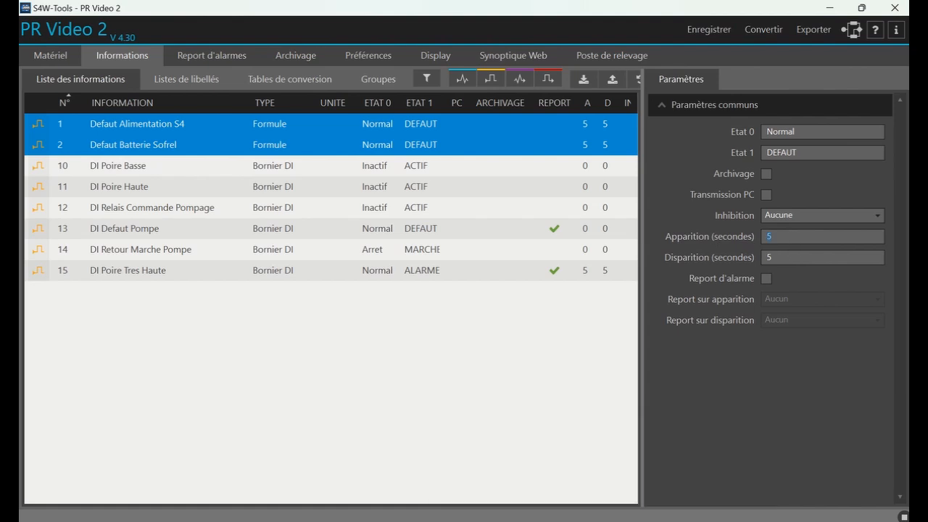
pyautogui.write('0')
pyautogui.click(774, 258)
pyautogui.write('0')
# - Enable alarm reporting for both fault informations with Séquence Astreinte on apparition and disparition, and save the configuration
pyautogui.click(766, 282)
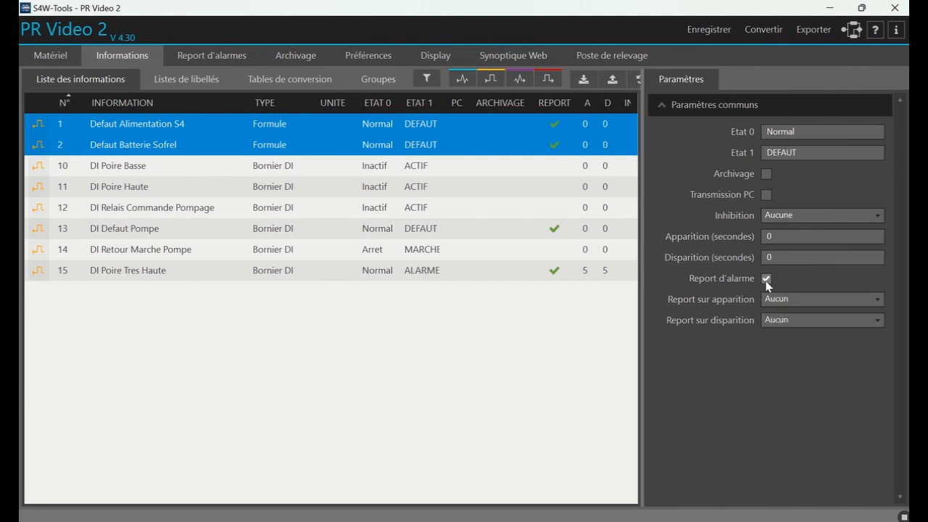
pyautogui.click(790, 300)
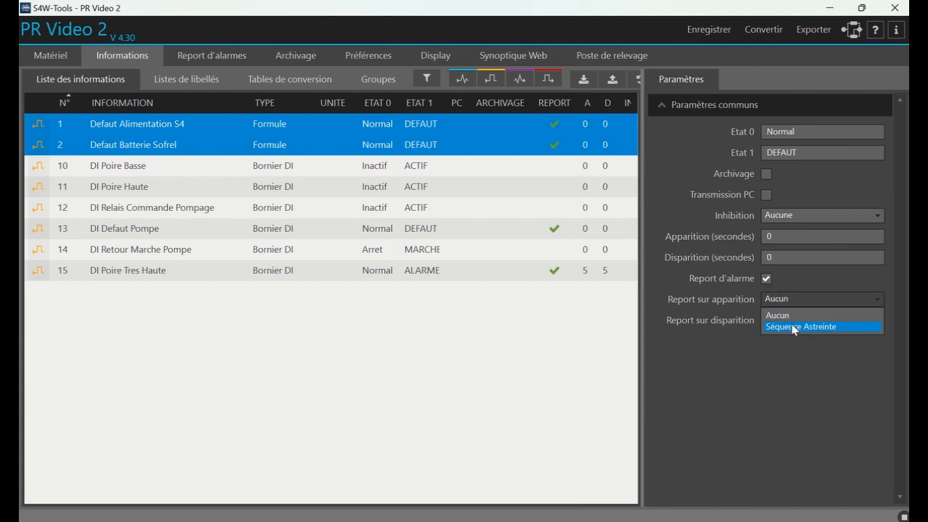
pyautogui.click(793, 326)
pyautogui.click(800, 323)
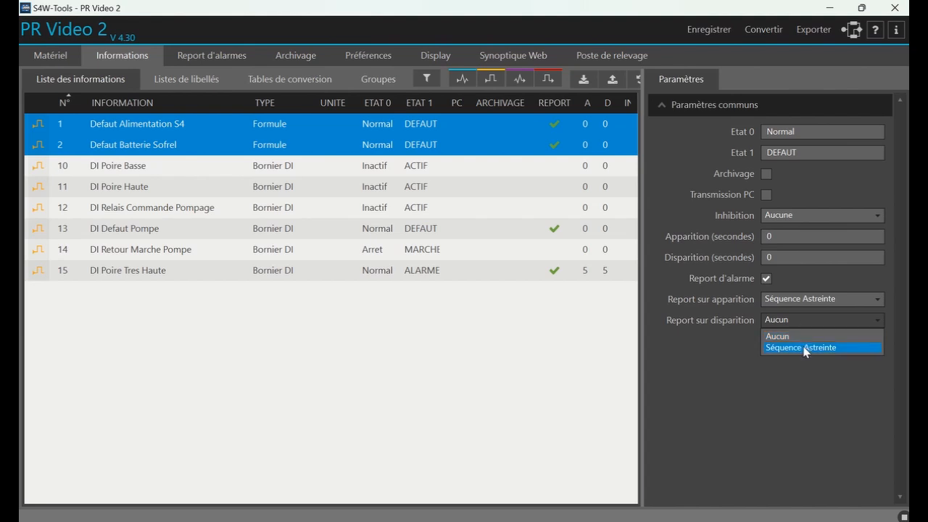
pyautogui.click(804, 349)
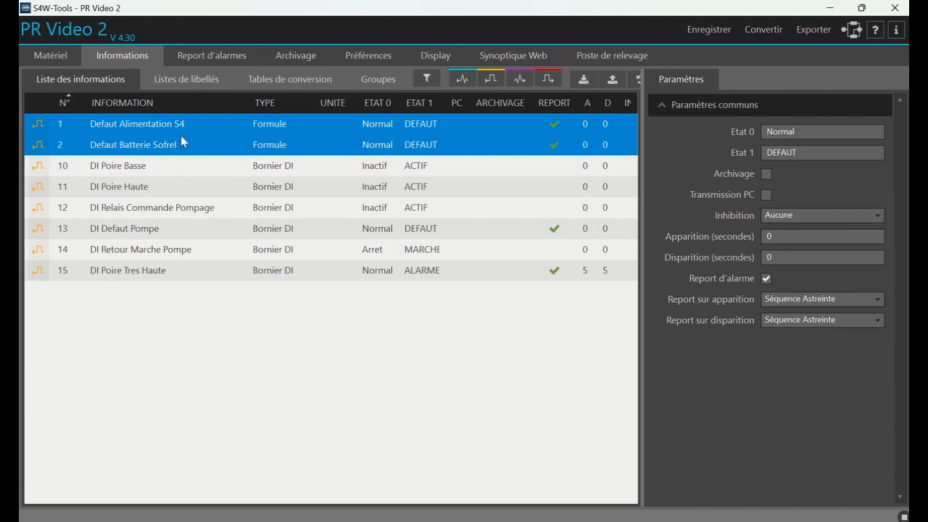
pyautogui.click(698, 30)
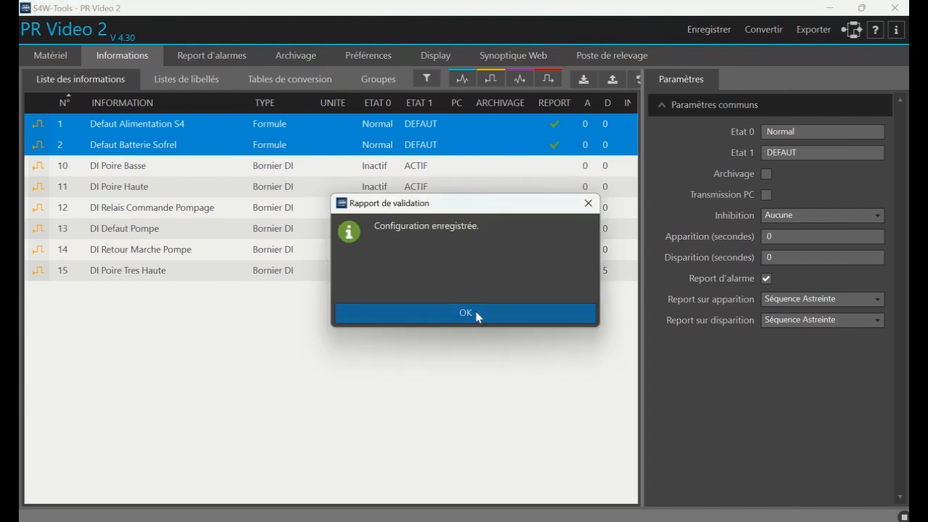
pyautogui.click(476, 313)
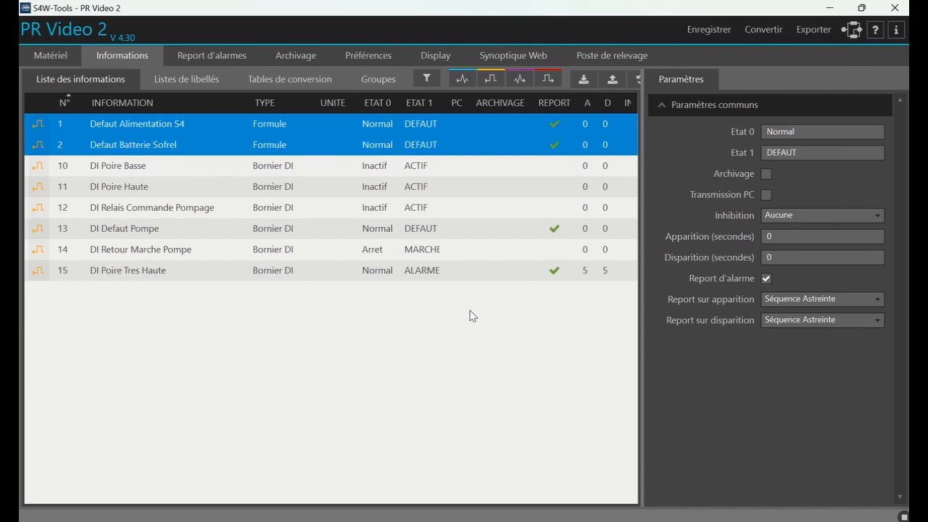